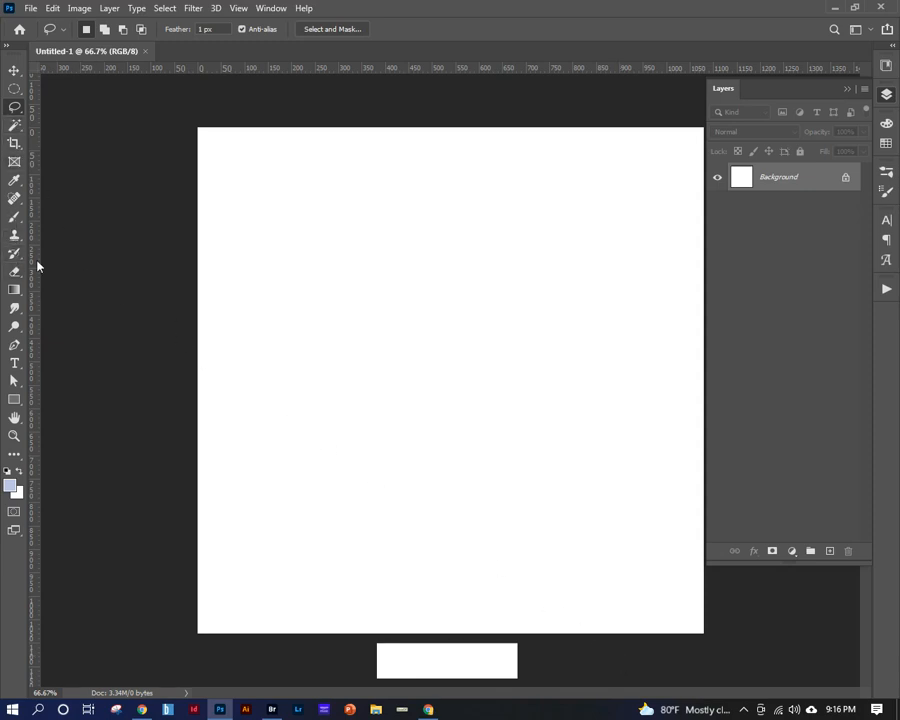
pyautogui.click(14, 206)
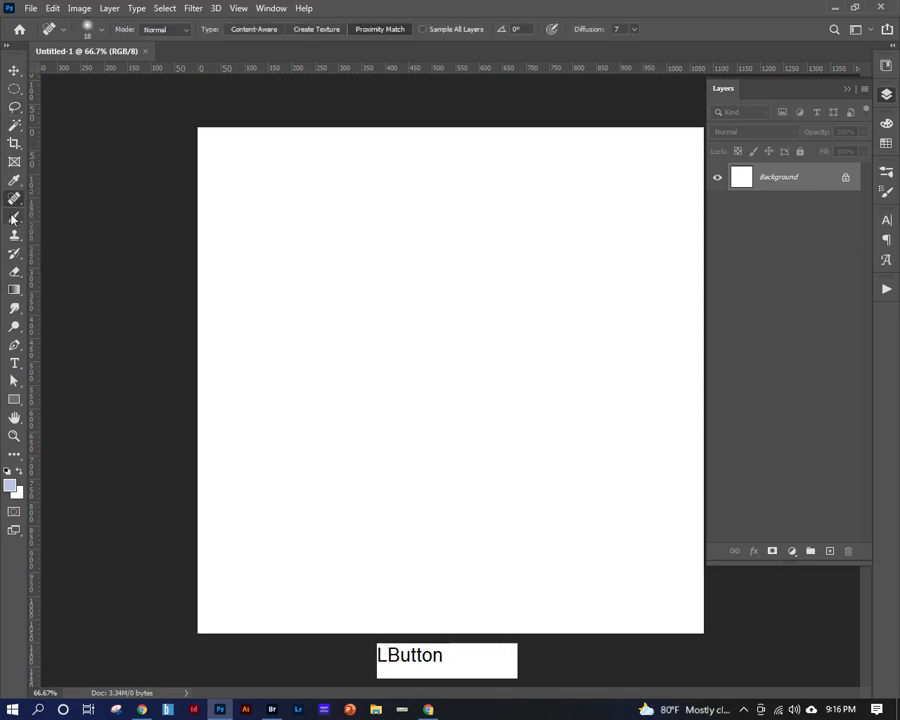
pyautogui.click(14, 198)
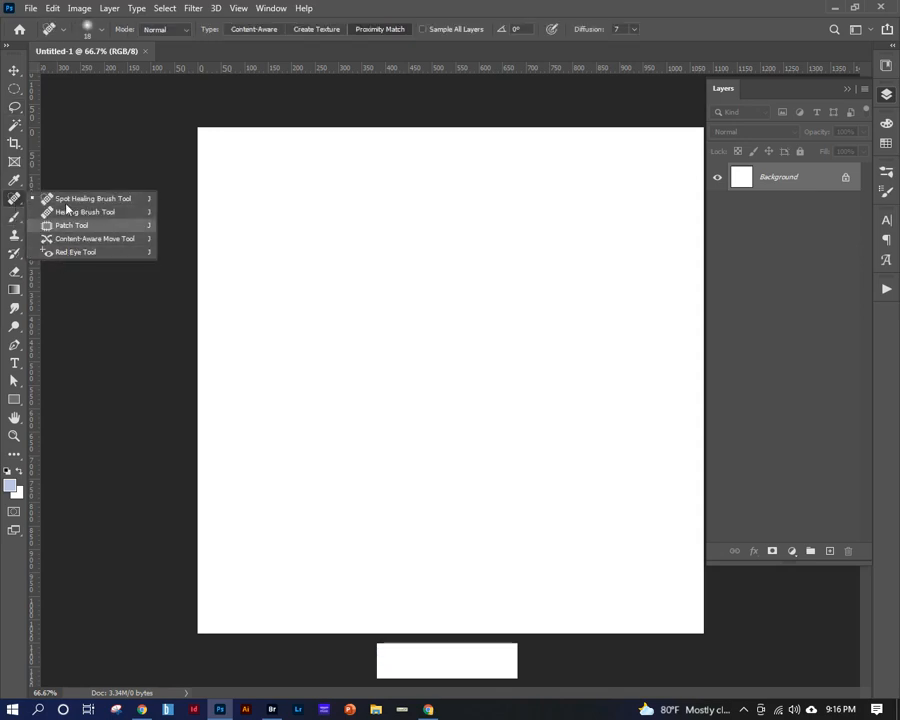
pyautogui.click(19, 199)
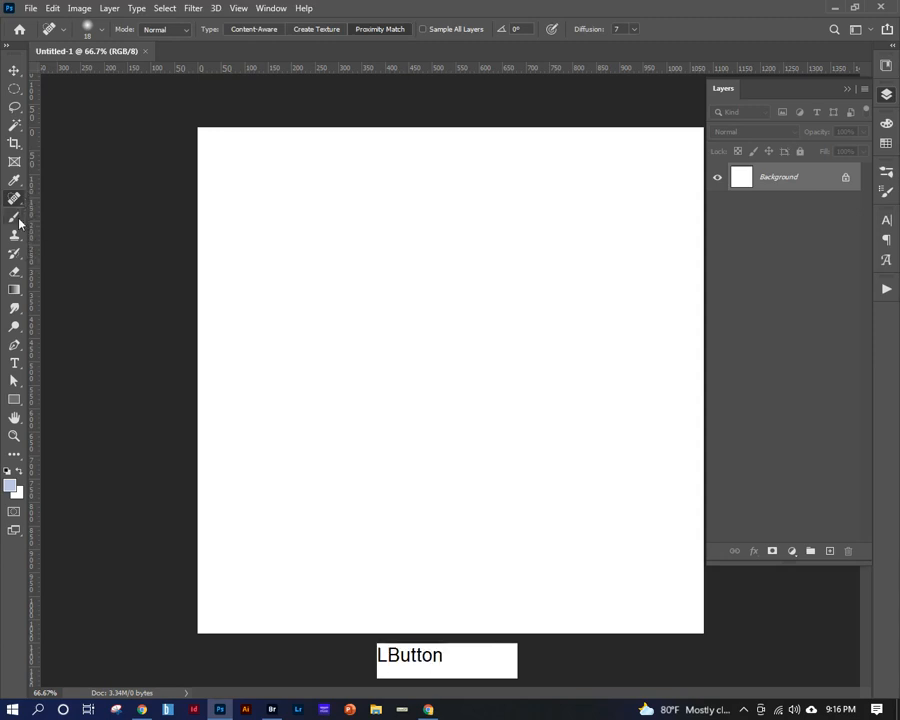
# Activate the Brush tool and set the foreground colour to bright green 06fd00.
pyautogui.click(16, 217)
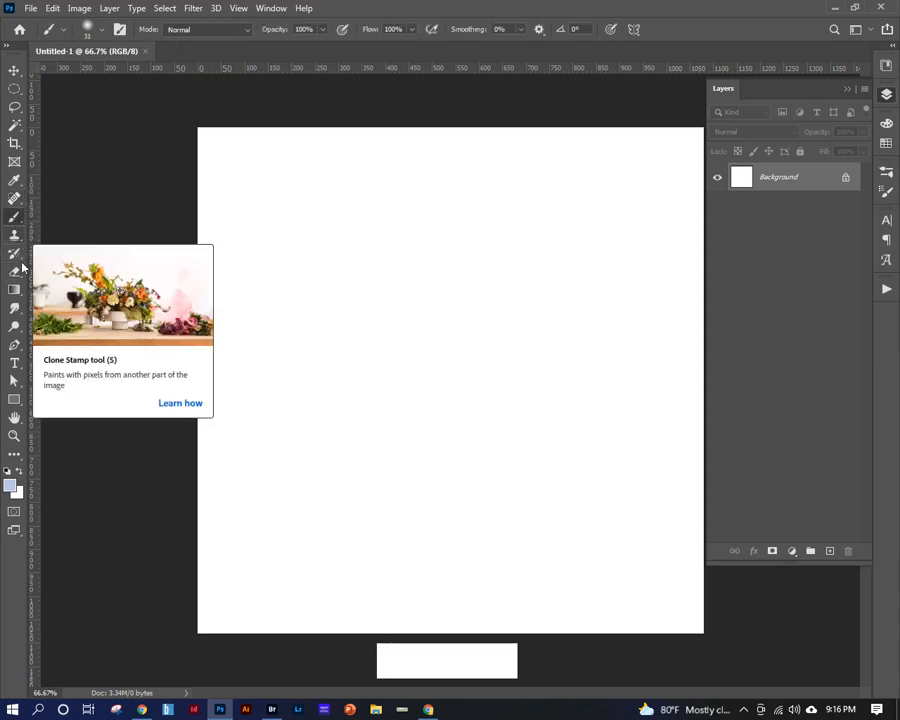
pyautogui.click(7, 471)
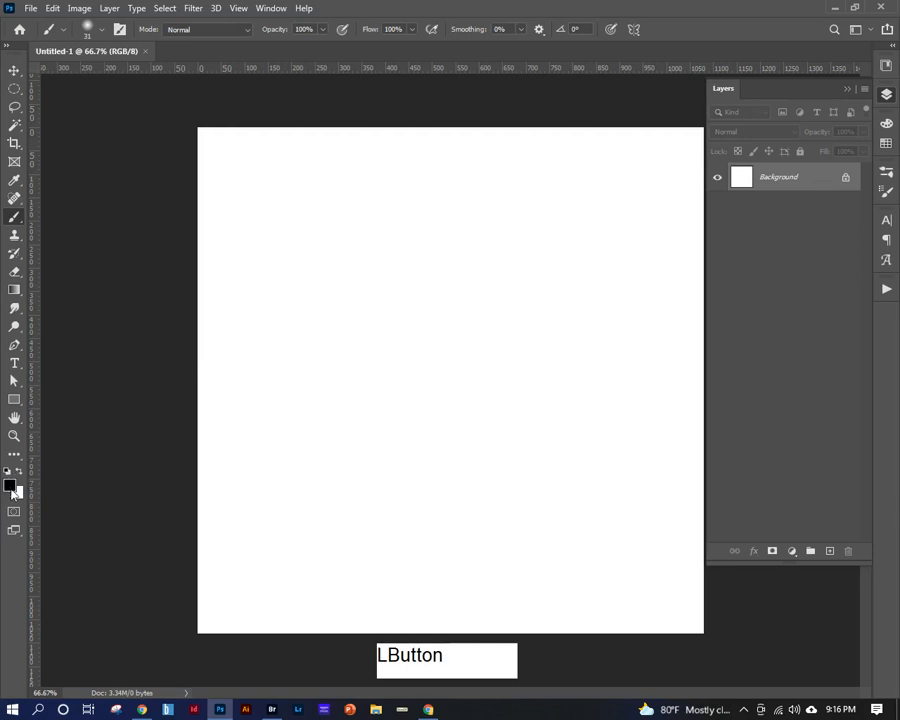
pyautogui.click(12, 487)
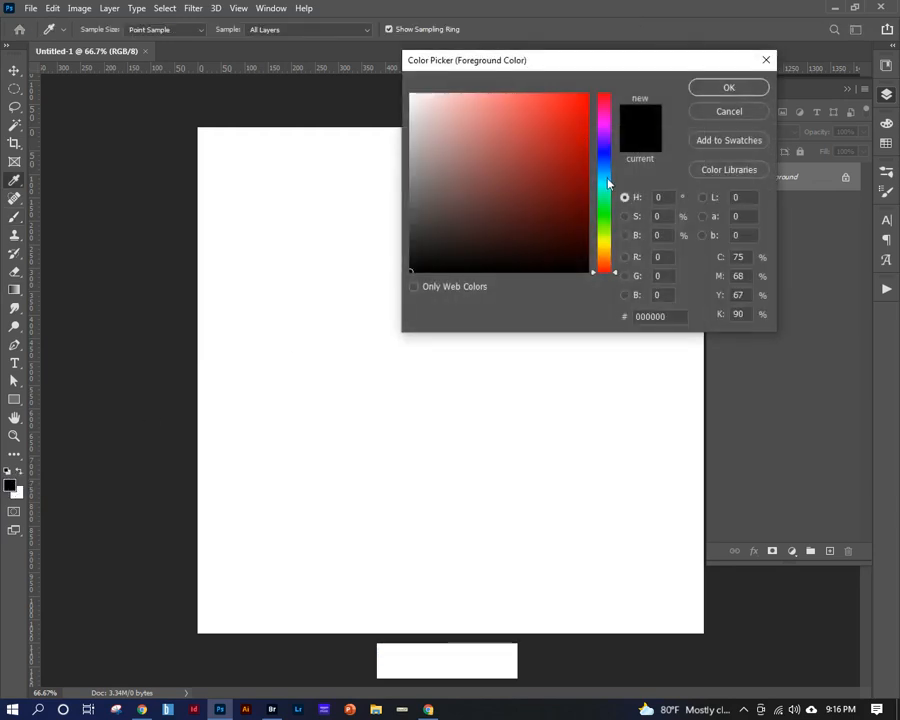
pyautogui.click(603, 146)
pyautogui.click(603, 214)
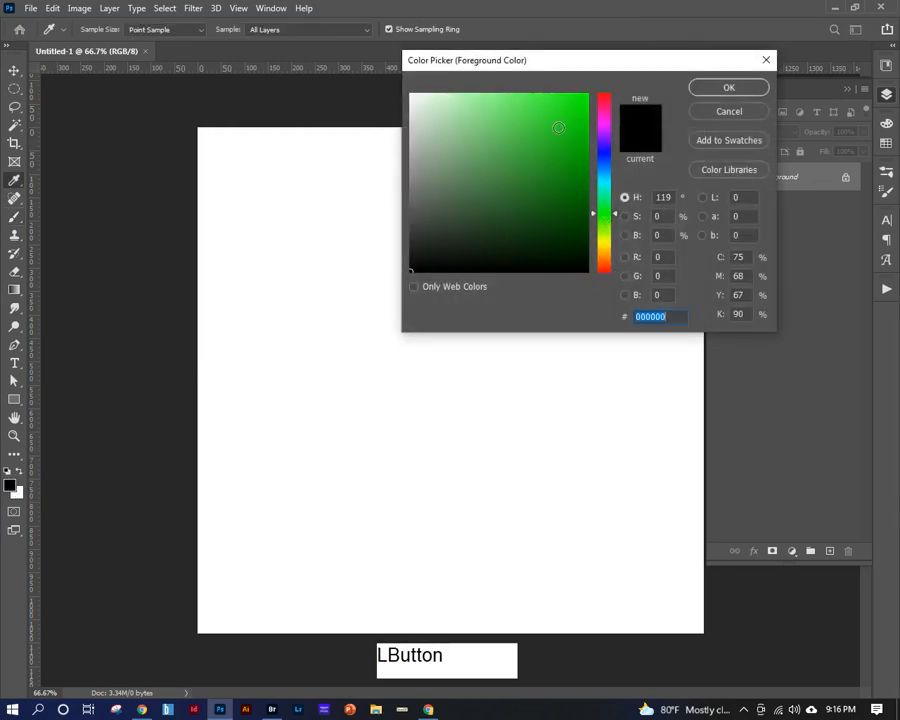
pyautogui.click(557, 127)
pyautogui.moveTo(566, 101); pyautogui.dragTo(688, 94)
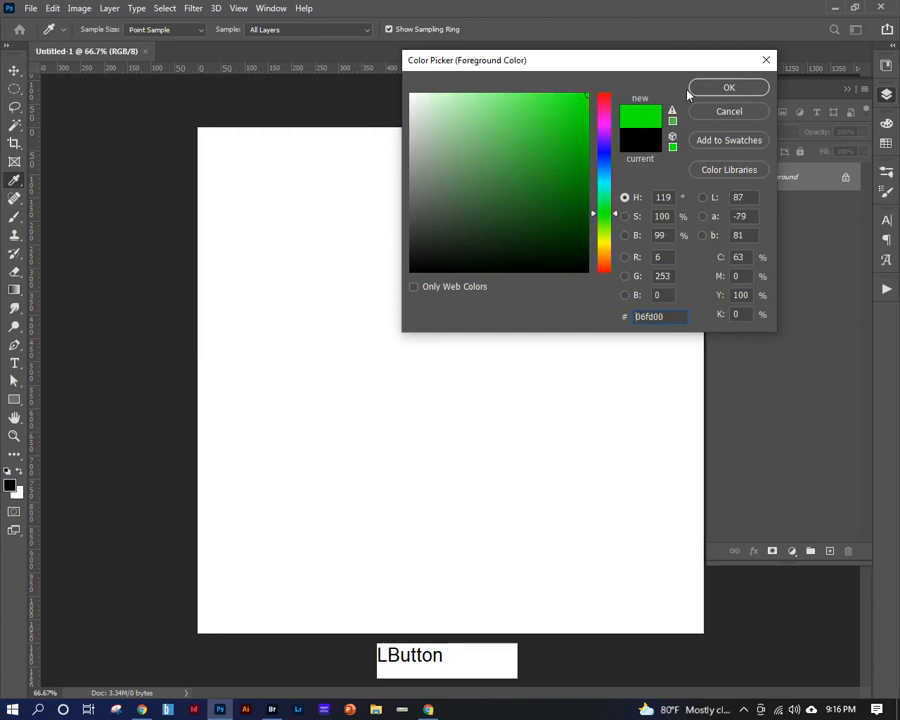
pyautogui.click(703, 86)
pyautogui.press('b')
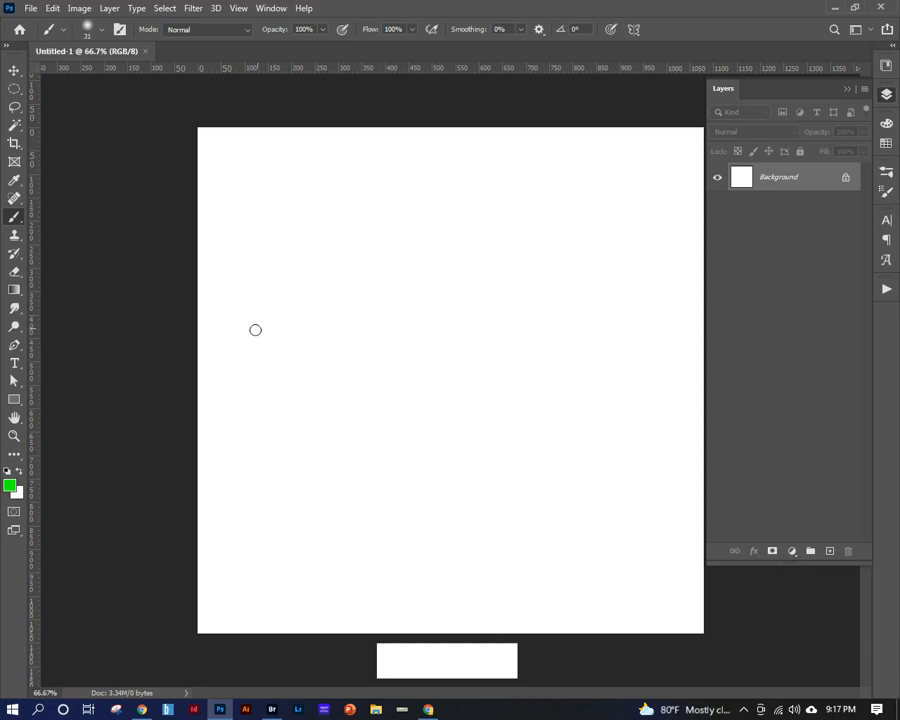
# Paint a green test stroke across the middle of the canvas and undo it.
pyautogui.moveTo(357, 232)
pyautogui.mouseDown()
pyautogui.moveTo(459, 284)
pyautogui.moveTo(379, 347)
pyautogui.moveTo(544, 352)
pyautogui.moveTo(546, 432)
pyautogui.moveTo(455, 477)
pyautogui.mouseUp()
pyautogui.hotkey('ctrl', 'z')
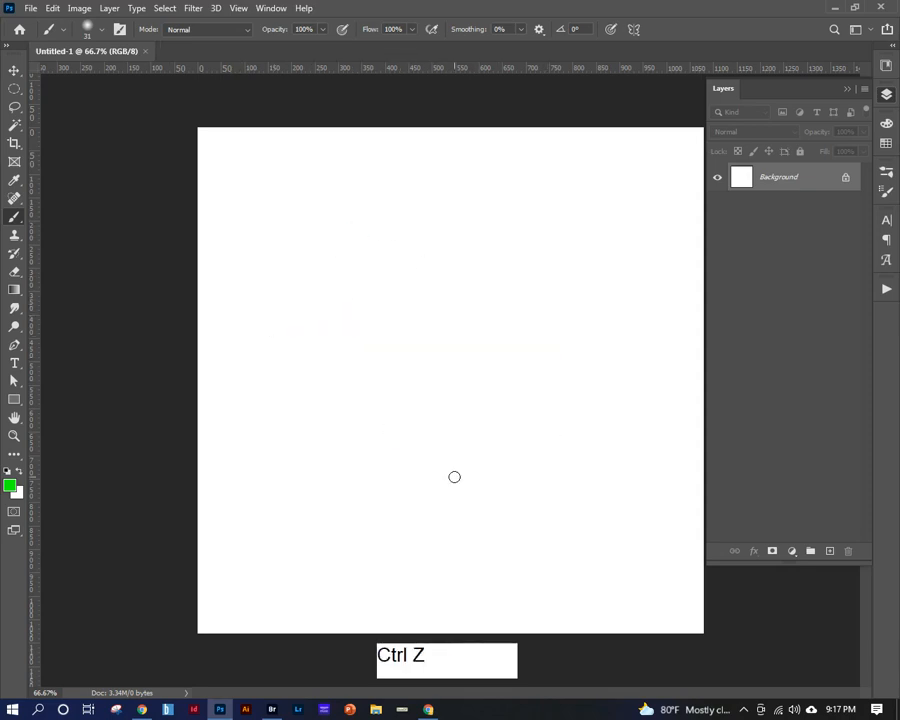
# Try the Soft Round and Hard Round brush presets, and try a 143 px size for the Hard Round brush.
pyautogui.click(103, 32)
pyautogui.scroll(-1, 94, 344)
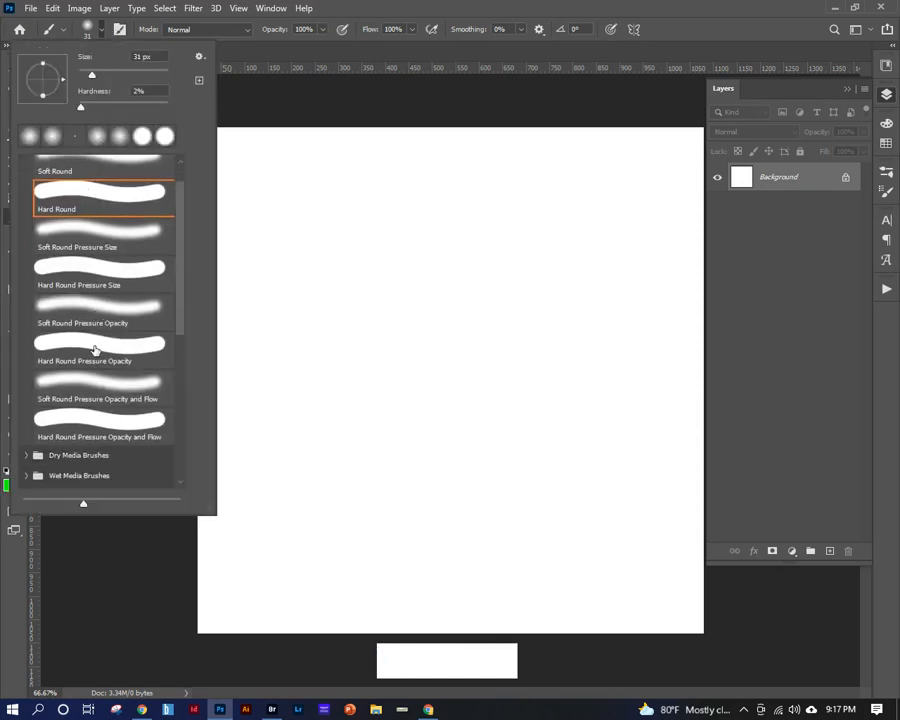
pyautogui.scroll(1, 95, 350)
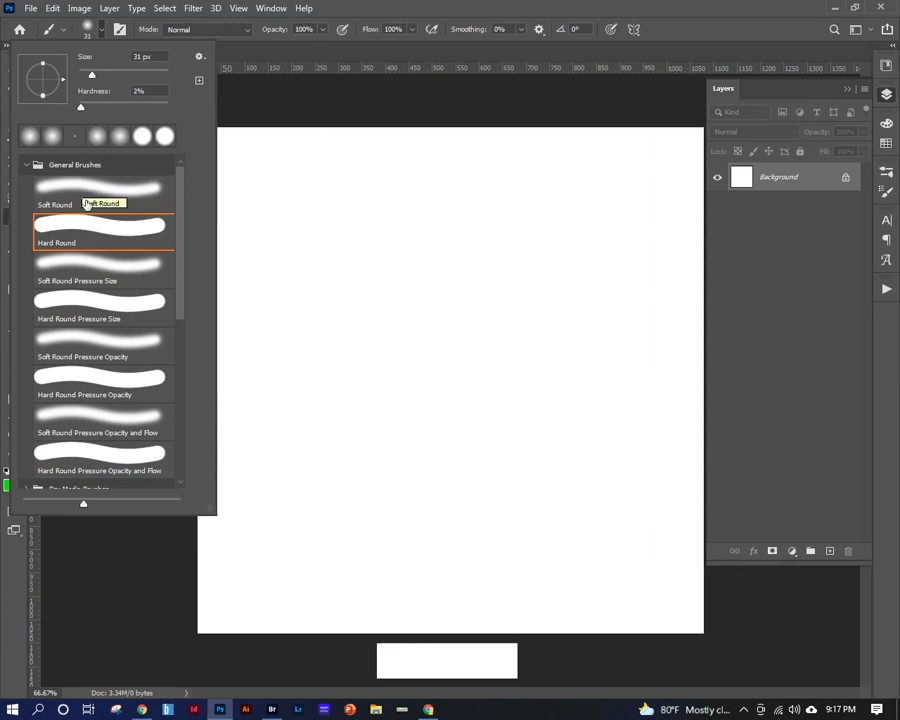
pyautogui.click(68, 225)
pyautogui.click(76, 186)
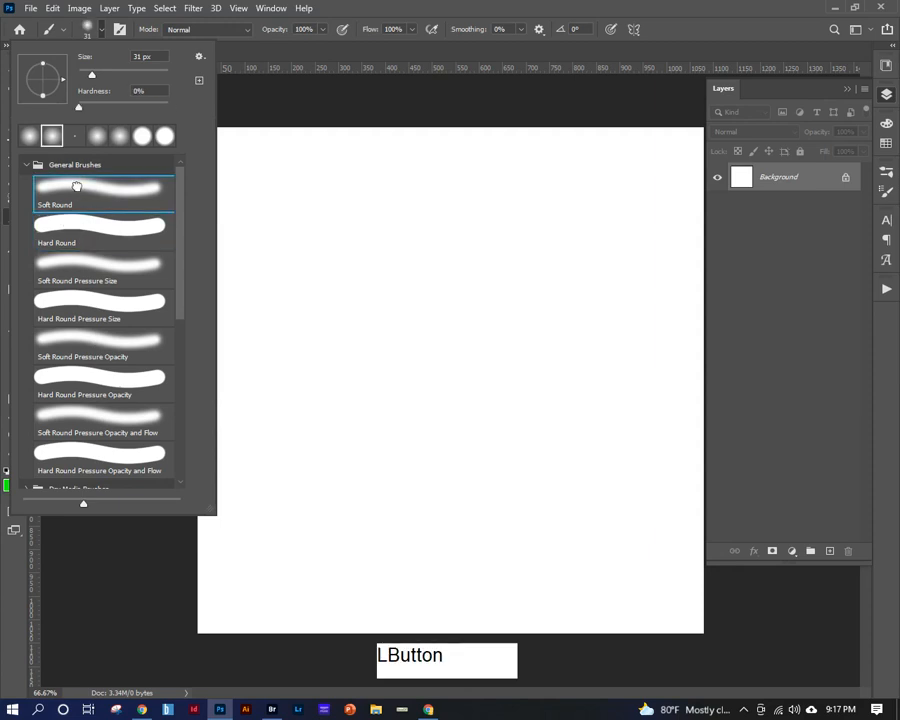
pyautogui.click(91, 226)
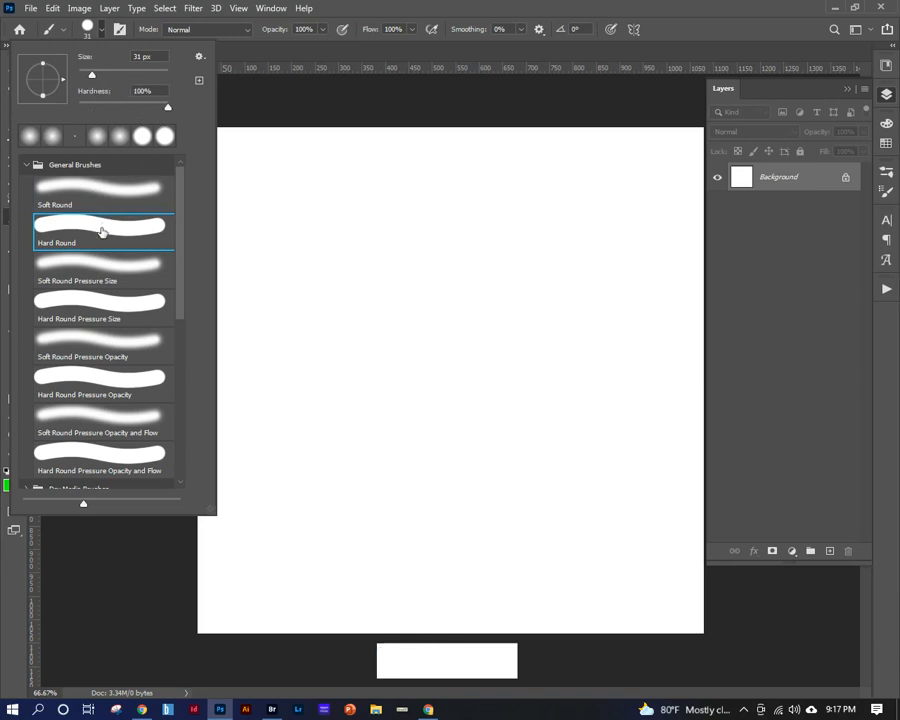
pyautogui.click(163, 118)
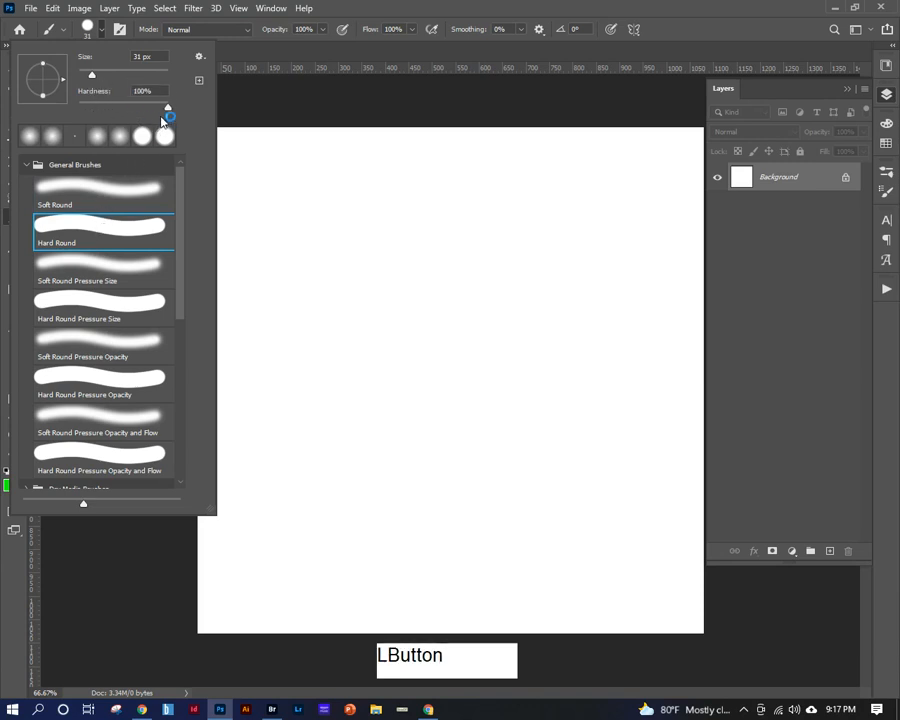
pyautogui.click(121, 75)
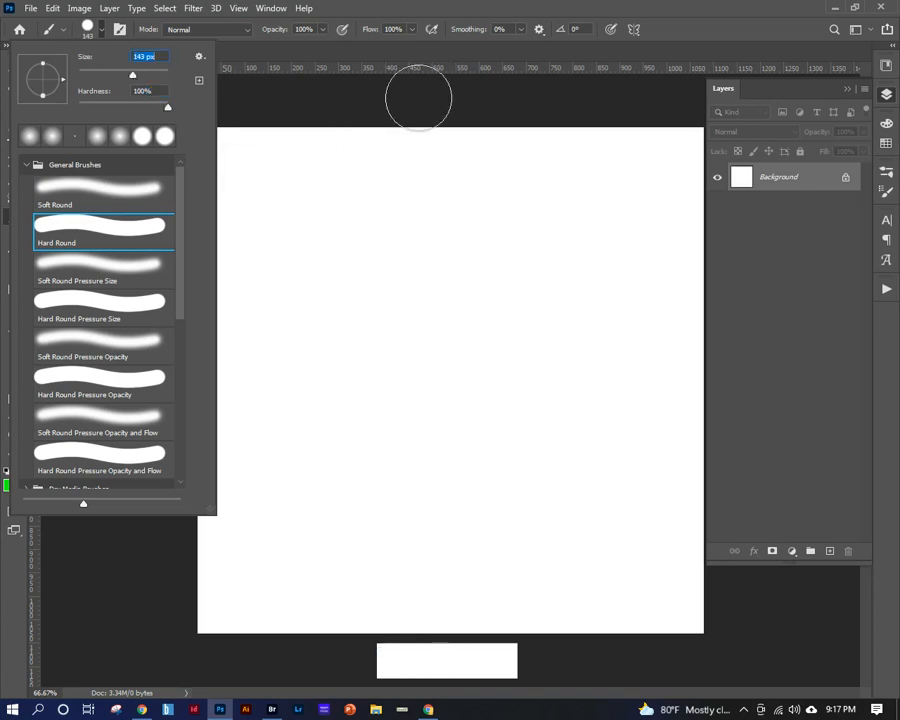
pyautogui.press('Escape')
# Paint a short diagonal green stroke near the canvas's upper-left corner and undo it.
pyautogui.moveTo(267, 184); pyautogui.dragTo(301, 225)
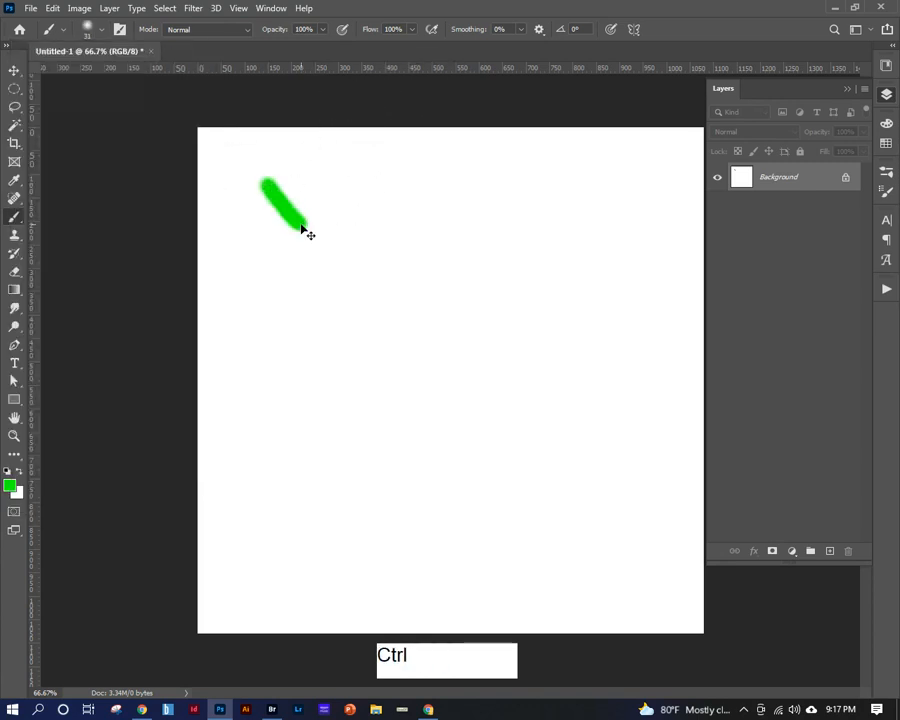
pyautogui.hotkey('ctrl', 'z')
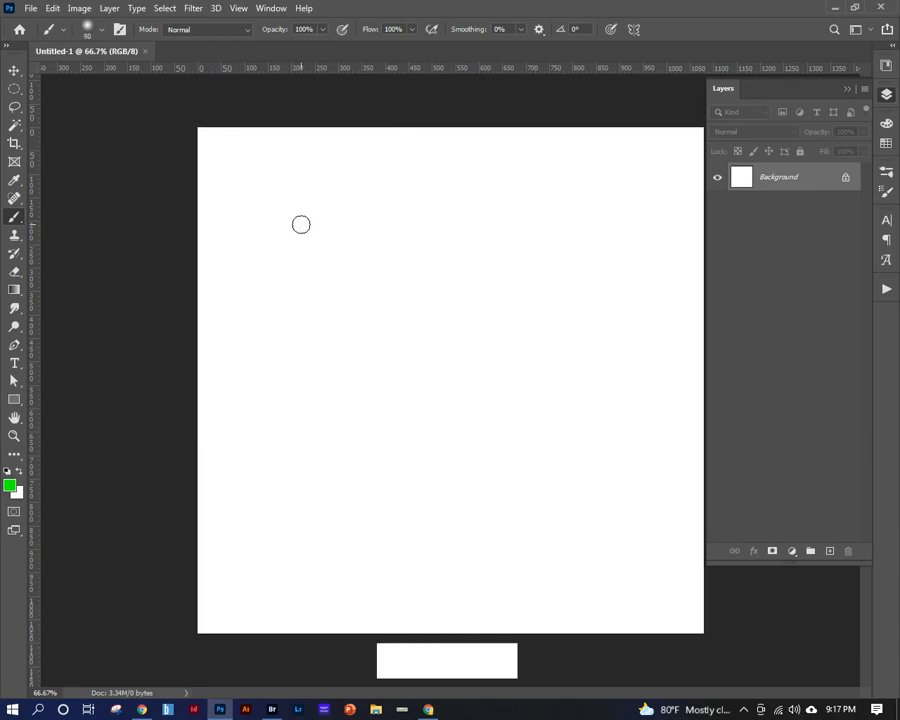
# Enlarge the brush to 250 px in increments.
pyautogui.press(']')
pyautogui.press(']')
pyautogui.press(']')
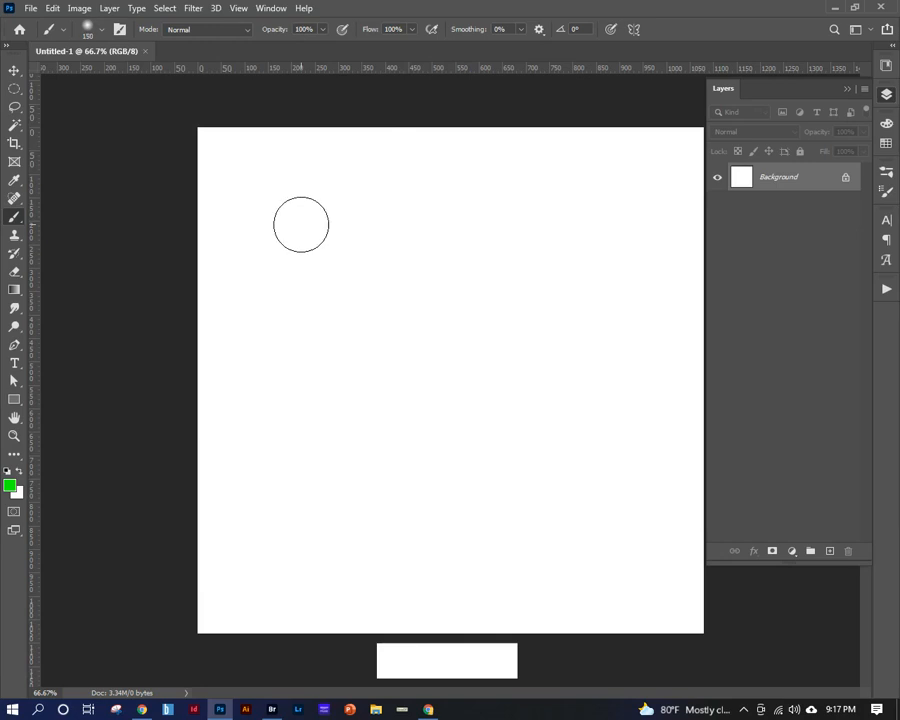
pyautogui.press(']')
pyautogui.press(']')
pyautogui.press(']')
pyautogui.press(']')
pyautogui.press(']')
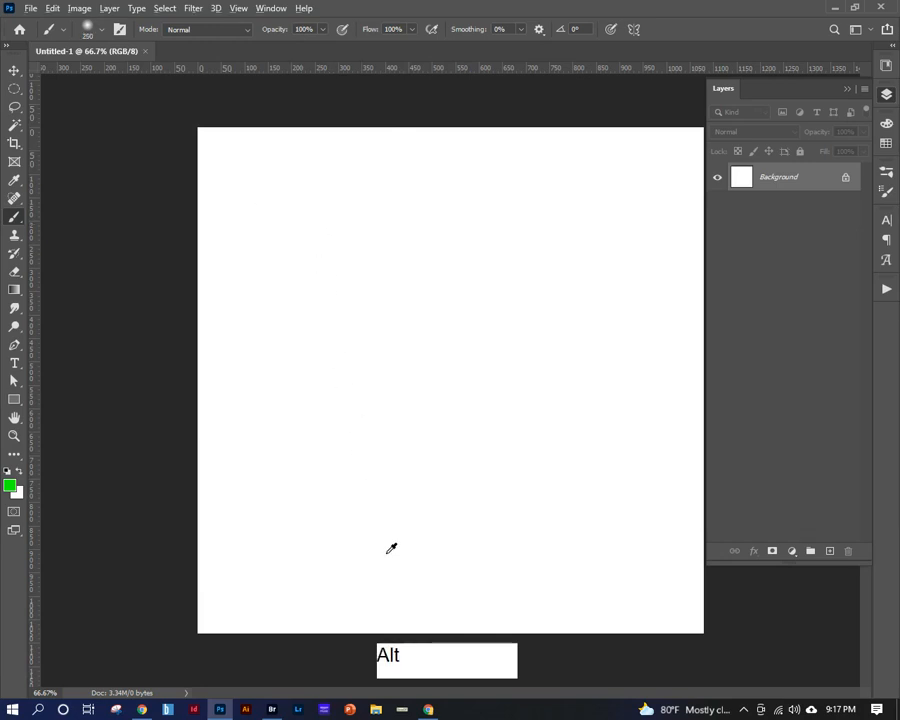
# Adjust the brush interactively on the canvas to a 513 px diameter and 100% hardness.
pyautogui.press('alt')
pyautogui.keyDown('alt'); pyautogui.rightClick(366, 276); pyautogui.keyUp('alt')
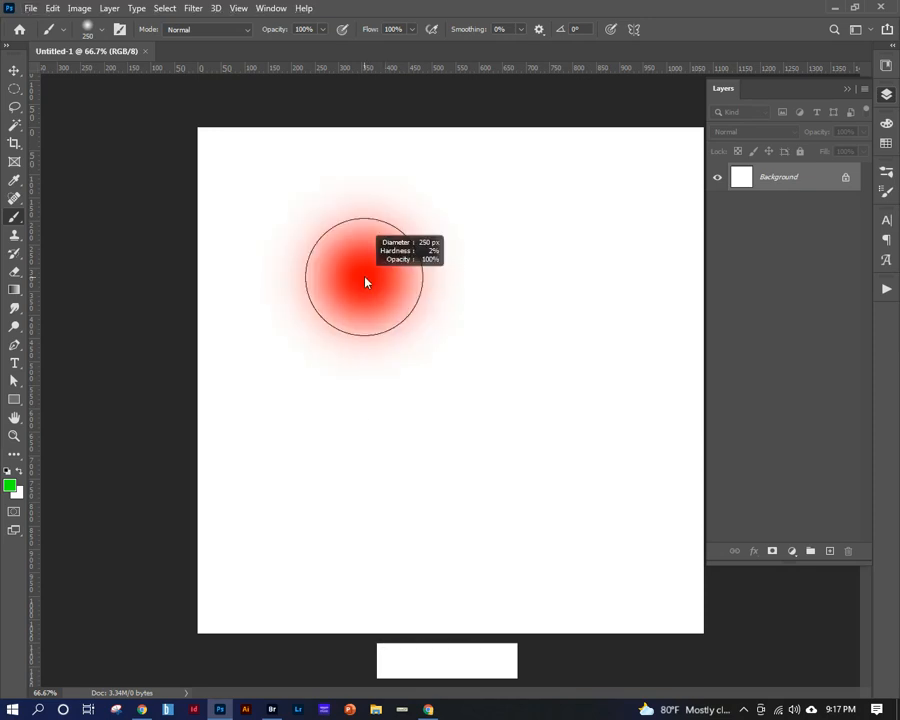
pyautogui.moveTo(366, 283)
pyautogui.mouseDown()
pyautogui.moveTo(356, 412)
pyautogui.moveTo(368, 537)
pyautogui.moveTo(384, 428)
pyautogui.moveTo(364, 222)
pyautogui.mouseUp()
pyautogui.moveTo(360, 133)
pyautogui.mouseDown()
pyautogui.moveTo(362, 522)
pyautogui.moveTo(305, 502)
pyautogui.moveTo(421, 496)
pyautogui.moveTo(325, 494)
pyautogui.moveTo(335, 488)
pyautogui.moveTo(378, 341)
pyautogui.moveTo(380, 175)
pyautogui.moveTo(368, 484)
pyautogui.moveTo(284, 347)
pyautogui.moveTo(420, 344)
pyautogui.moveTo(327, 171)
pyautogui.moveTo(374, 474)
pyautogui.moveTo(465, 161)
pyautogui.moveTo(376, 315)
pyautogui.mouseUp()
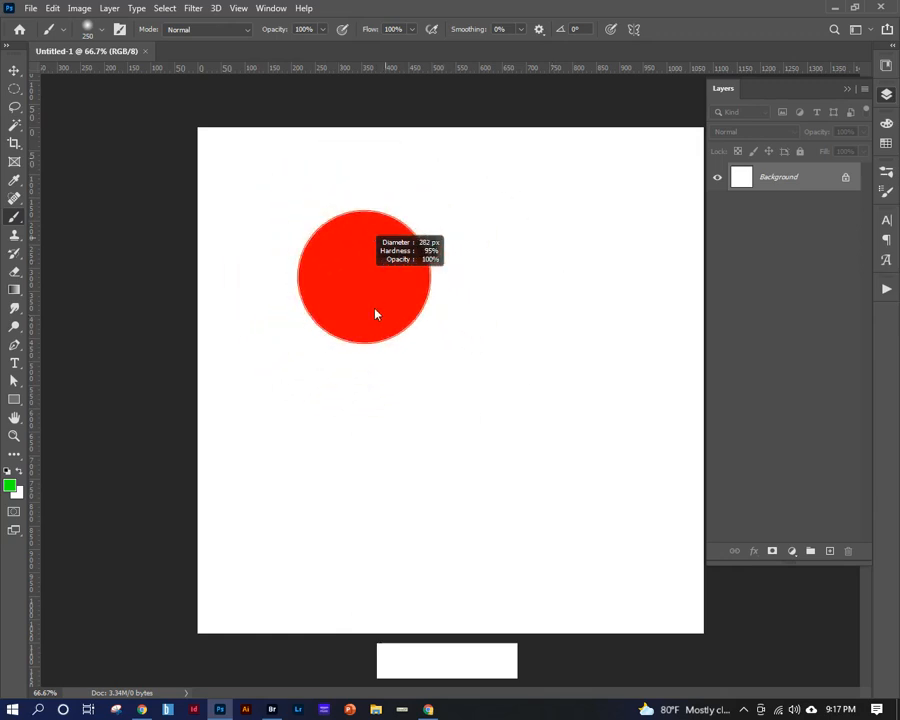
pyautogui.moveTo(323, 479)
pyautogui.mouseDown()
pyautogui.moveTo(340, 171)
pyautogui.moveTo(353, 305)
pyautogui.moveTo(337, 432)
pyautogui.moveTo(333, 392)
pyautogui.moveTo(293, 333)
pyautogui.moveTo(318, 327)
pyautogui.moveTo(325, 181)
pyautogui.moveTo(315, 269)
pyautogui.moveTo(267, 271)
pyautogui.moveTo(374, 261)
pyautogui.moveTo(296, 288)
pyautogui.moveTo(398, 293)
pyautogui.moveTo(292, 305)
pyautogui.moveTo(406, 299)
pyautogui.moveTo(315, 301)
pyautogui.moveTo(316, 211)
pyautogui.moveTo(348, 400)
pyautogui.moveTo(348, 203)
pyautogui.moveTo(321, 187)
pyautogui.moveTo(347, 201)
pyautogui.mouseUp()
pyautogui.moveTo(300, 268)
pyautogui.mouseDown()
pyautogui.moveTo(325, 394)
pyautogui.moveTo(323, 479)
pyautogui.moveTo(287, 470)
pyautogui.moveTo(261, 434)
pyautogui.moveTo(241, 484)
pyautogui.moveTo(378, 398)
pyautogui.moveTo(365, 152)
pyautogui.moveTo(396, 253)
pyautogui.moveTo(386, 258)
pyautogui.moveTo(431, 258)
pyautogui.moveTo(430, 166)
pyautogui.mouseUp()
pyautogui.moveTo(420, 93)
pyautogui.mouseDown()
pyautogui.moveTo(414, 76)
pyautogui.moveTo(416, 454)
pyautogui.mouseUp()
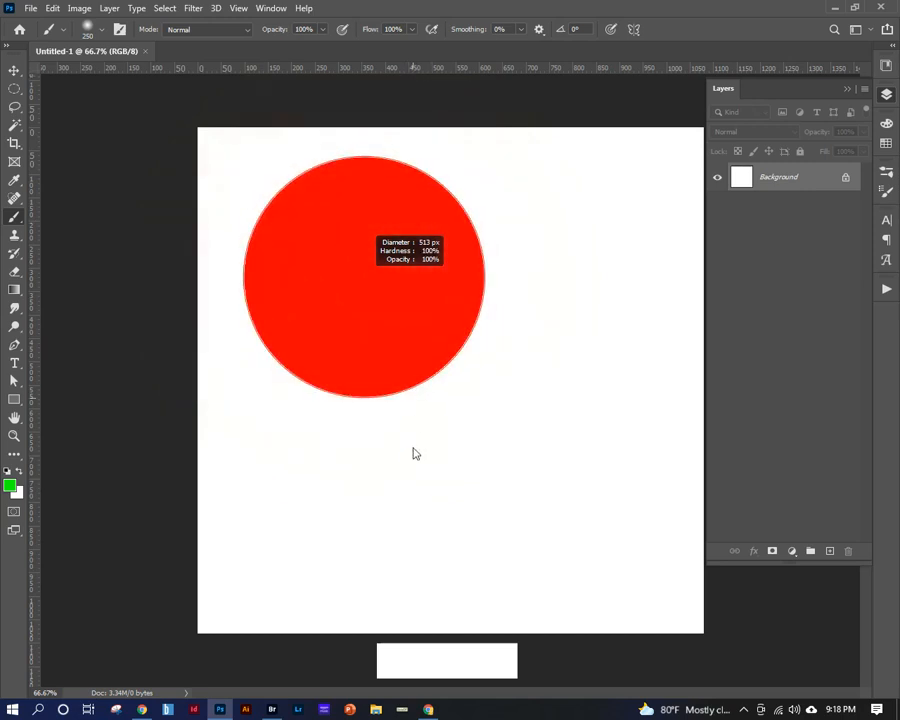
pyautogui.moveTo(416, 515); pyautogui.dragTo(412, 506)
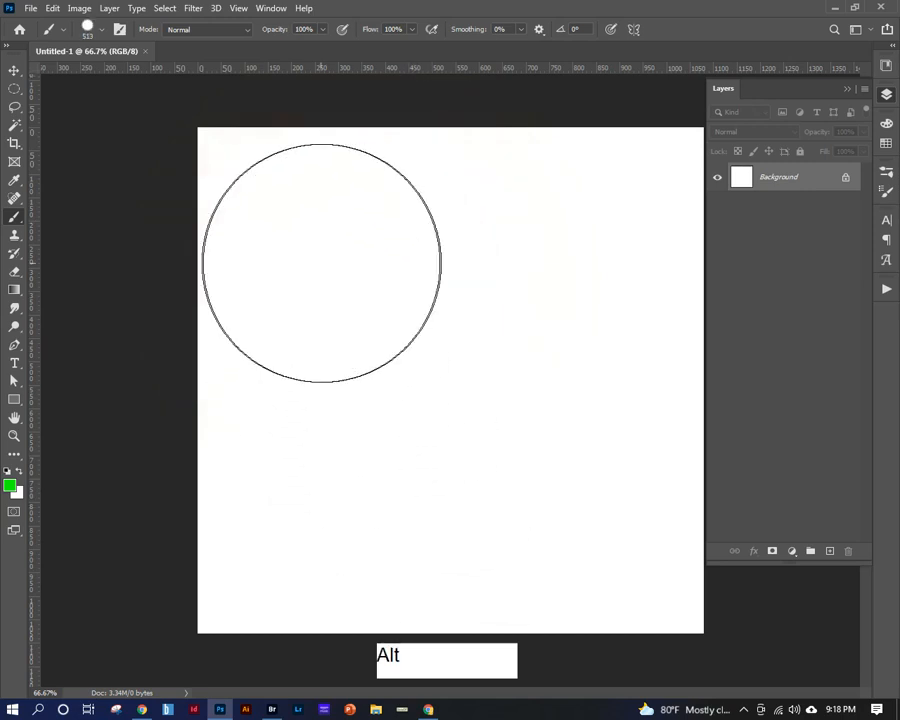
# Paint broad green test strokes across the canvas and undo them.
pyautogui.rightClick(322, 255)
pyautogui.moveTo(293, 223)
pyautogui.mouseDown()
pyautogui.moveTo(364, 283)
pyautogui.moveTo(450, 380)
pyautogui.moveTo(332, 467)
pyautogui.moveTo(600, 300)
pyautogui.mouseUp()
pyautogui.hotkey('ctrl', 'z')
pyautogui.hotkey('ctrl', 'z')
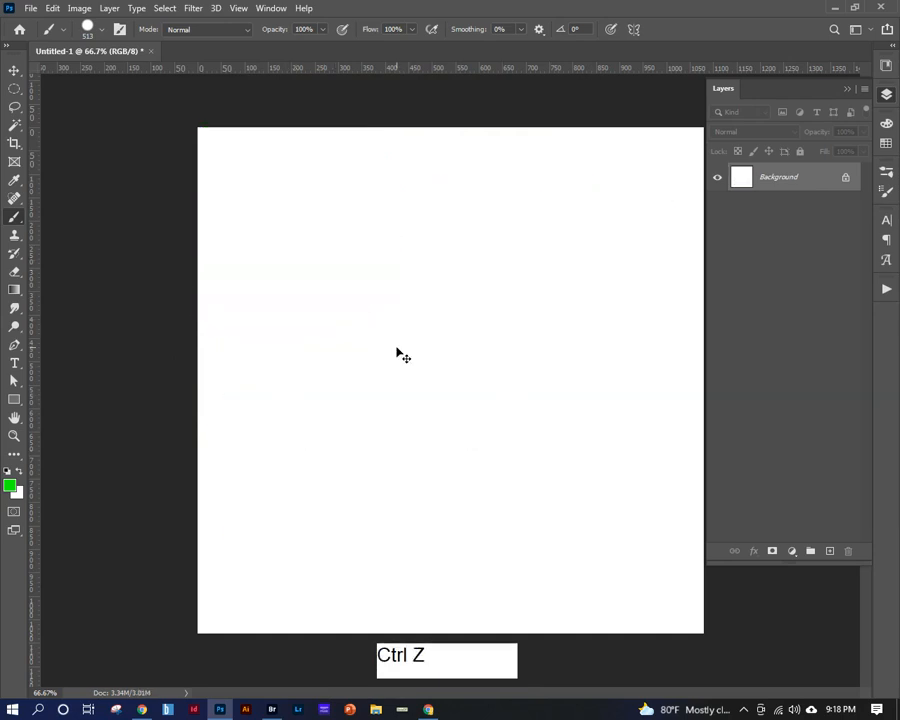
# Paint a thick, soft-edged green zigzag diagonally from the canvas's upper-left to its lower-right corner with a 285 px brush.
pyautogui.moveTo(416, 320)
pyautogui.mouseDown()
pyautogui.moveTo(394, 460)
pyautogui.moveTo(347, 194)
pyautogui.moveTo(251, 251)
pyautogui.moveTo(274, 276)
pyautogui.moveTo(410, 253)
pyautogui.moveTo(374, 410)
pyautogui.moveTo(532, 401)
pyautogui.moveTo(564, 496)
pyautogui.moveTo(639, 558)
pyautogui.mouseUp()
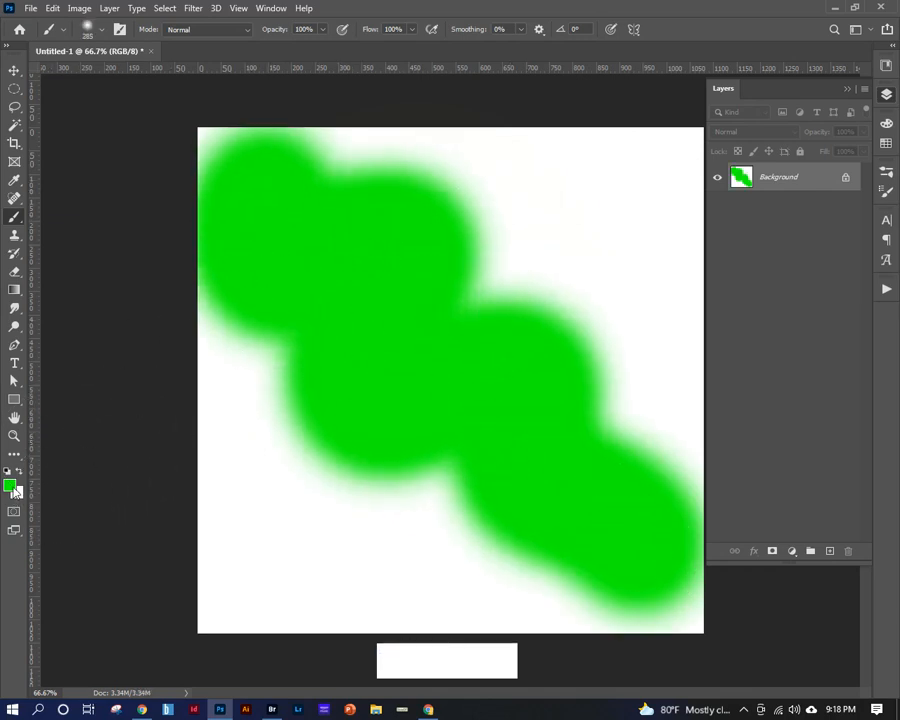
# Set the foreground colour to dark green 244723 and paint a hard-edged zigzag over the bright green with an 87 px brush.
pyautogui.click(9, 485)
pyautogui.click(498, 221)
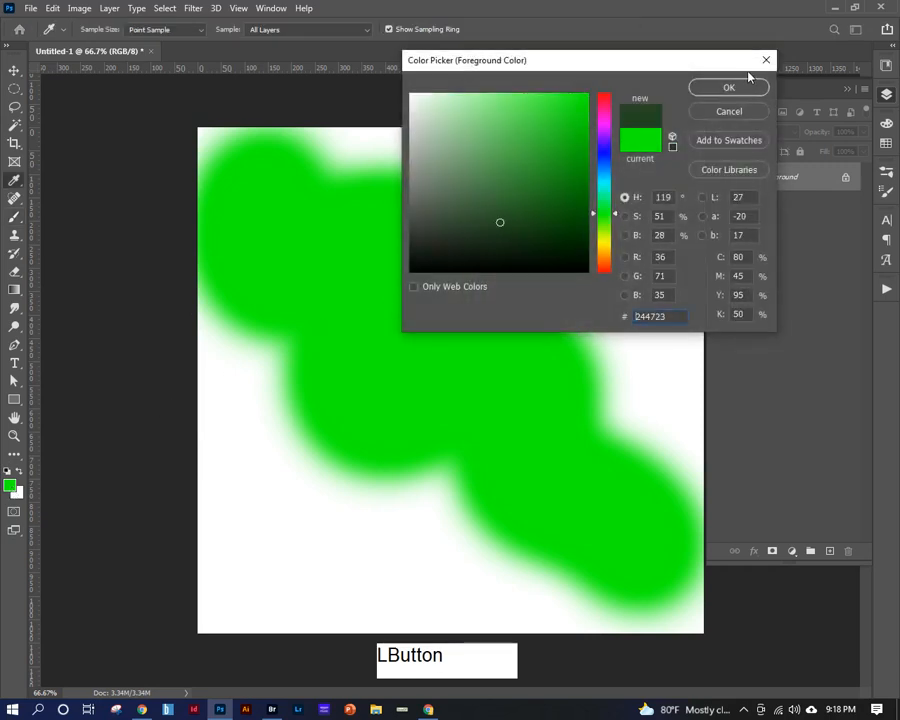
pyautogui.click(729, 87)
pyautogui.moveTo(488, 280)
pyautogui.mouseDown()
pyautogui.moveTo(482, 287)
pyautogui.moveTo(448, 241)
pyautogui.moveTo(459, 291)
pyautogui.moveTo(446, 440)
pyautogui.mouseUp()
pyautogui.moveTo(497, 224)
pyautogui.mouseDown()
pyautogui.moveTo(350, 327)
pyautogui.moveTo(279, 434)
pyautogui.moveTo(435, 340)
pyautogui.moveTo(448, 417)
pyautogui.moveTo(488, 461)
pyautogui.moveTo(623, 426)
pyautogui.moveTo(562, 540)
pyautogui.mouseUp()
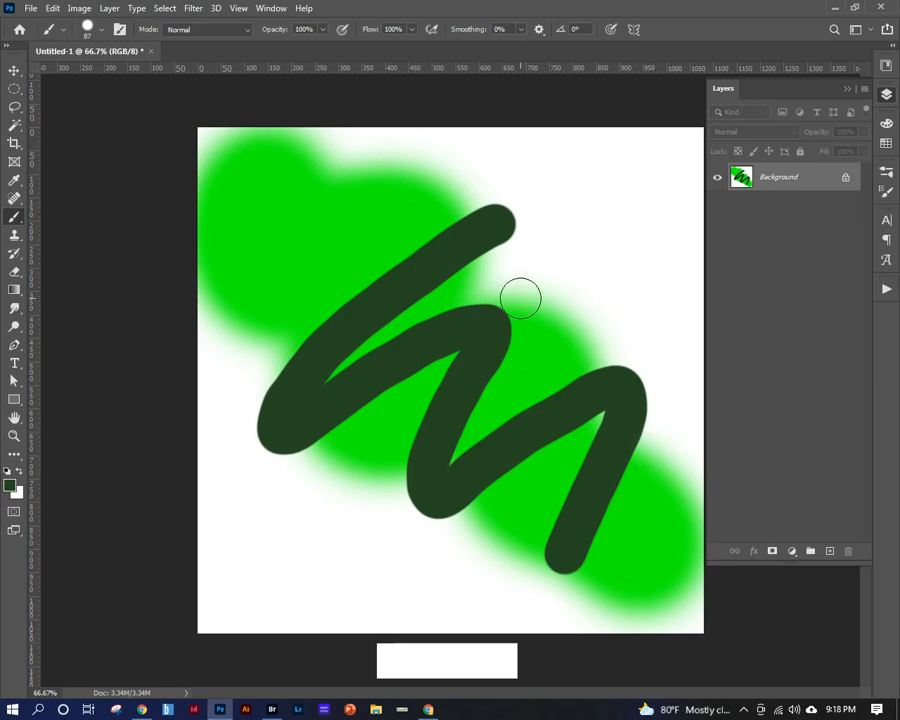
# Switch to the Pencil tool.
pyautogui.click(21, 226)
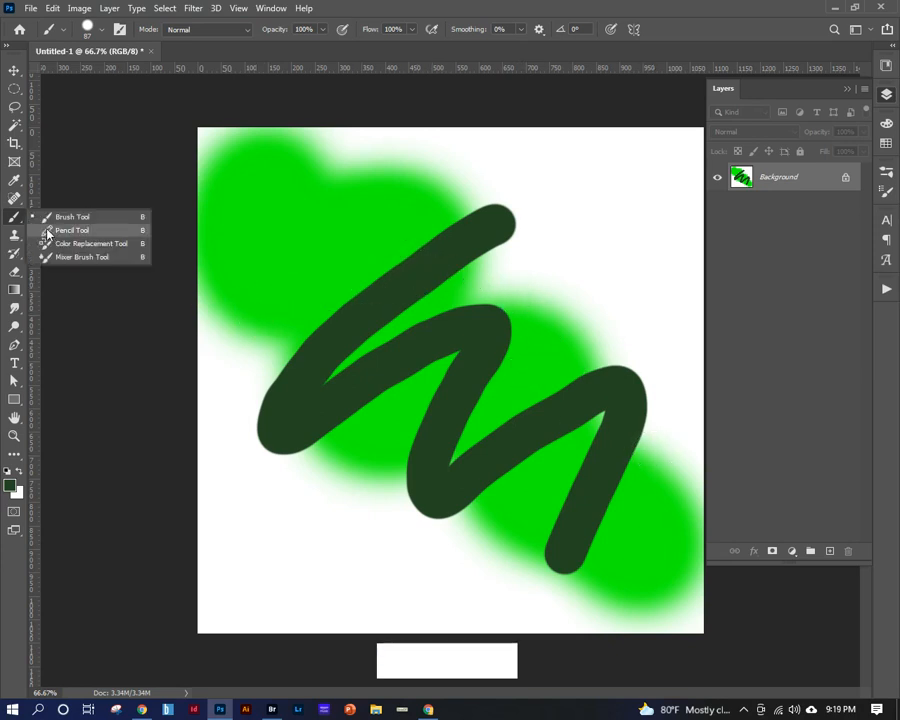
pyautogui.click(70, 230)
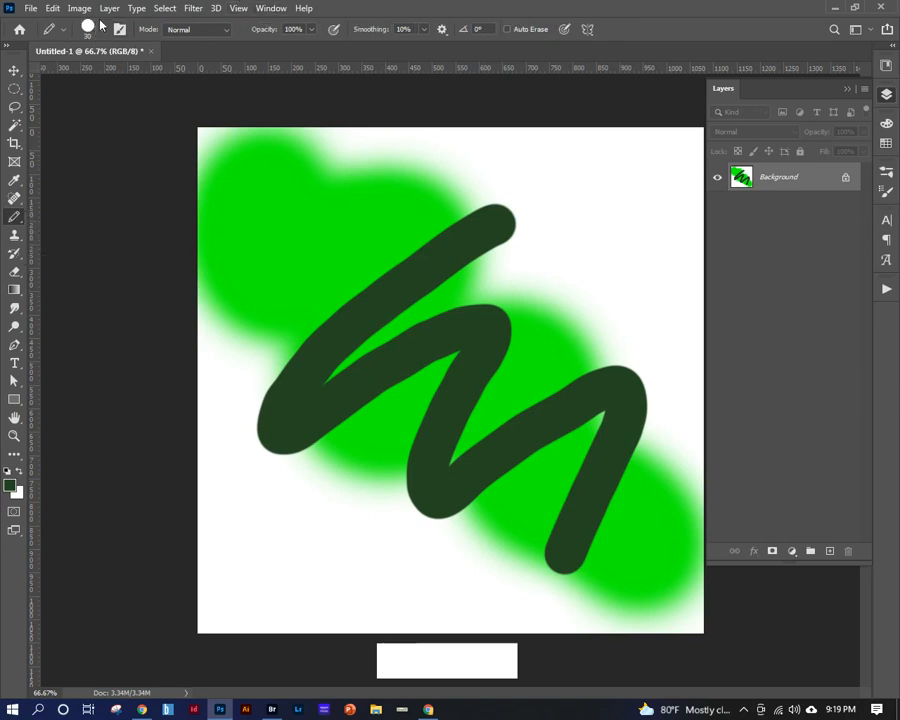
# Switch to the Color Replacement tool and try it along the upper arm of the dark green zigzag.
pyautogui.click(15, 219)
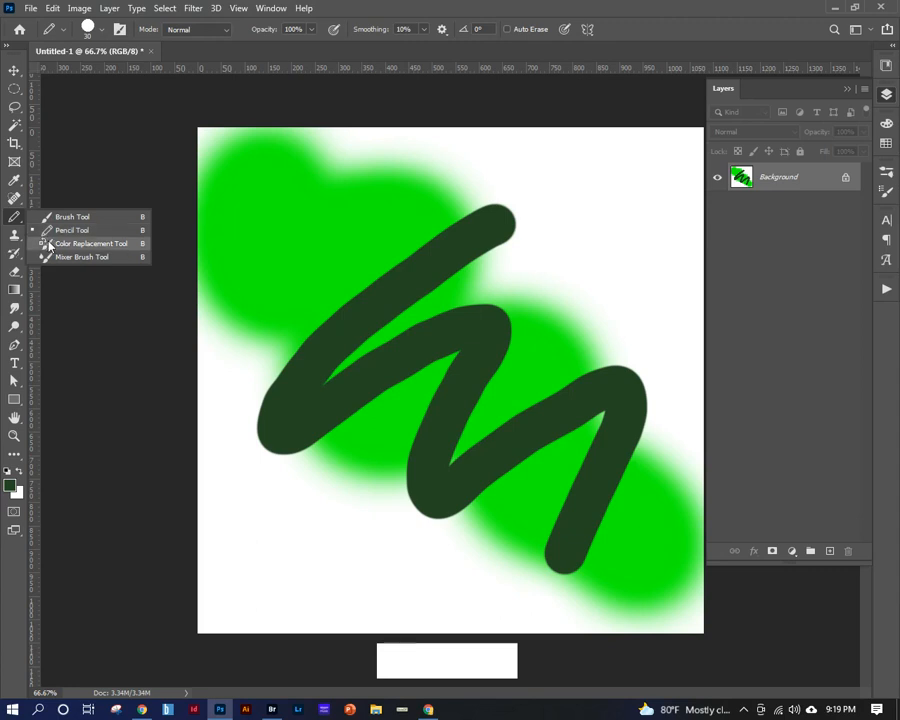
pyautogui.click(50, 244)
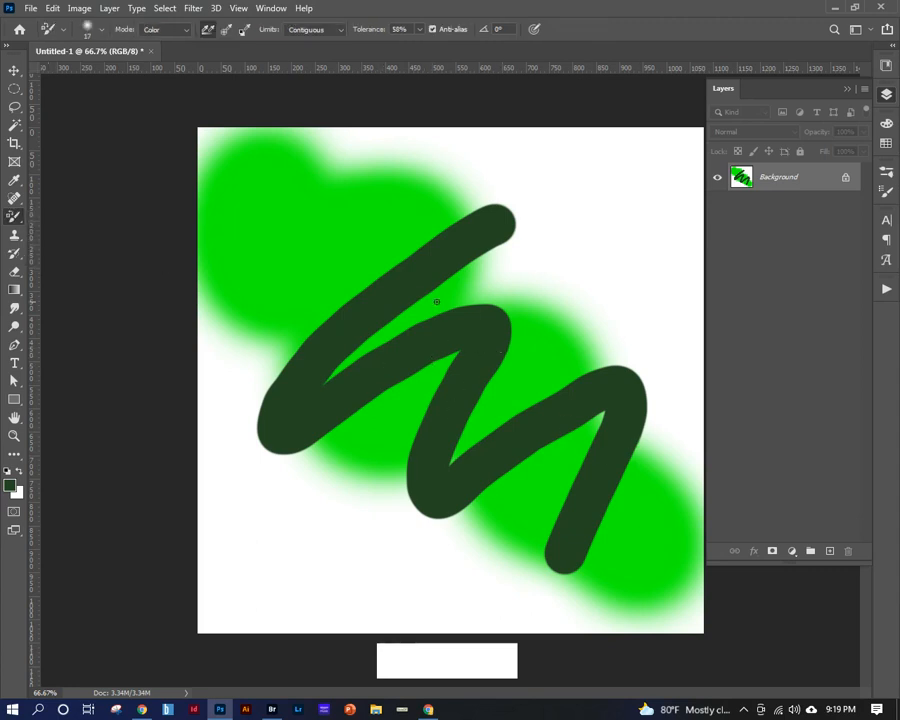
pyautogui.moveTo(438, 256)
pyautogui.mouseDown()
pyautogui.moveTo(341, 349)
pyautogui.moveTo(359, 315)
pyautogui.mouseUp()
# Set the foreground colour to bright pink.
pyautogui.click(11, 487)
pyautogui.click(603, 122)
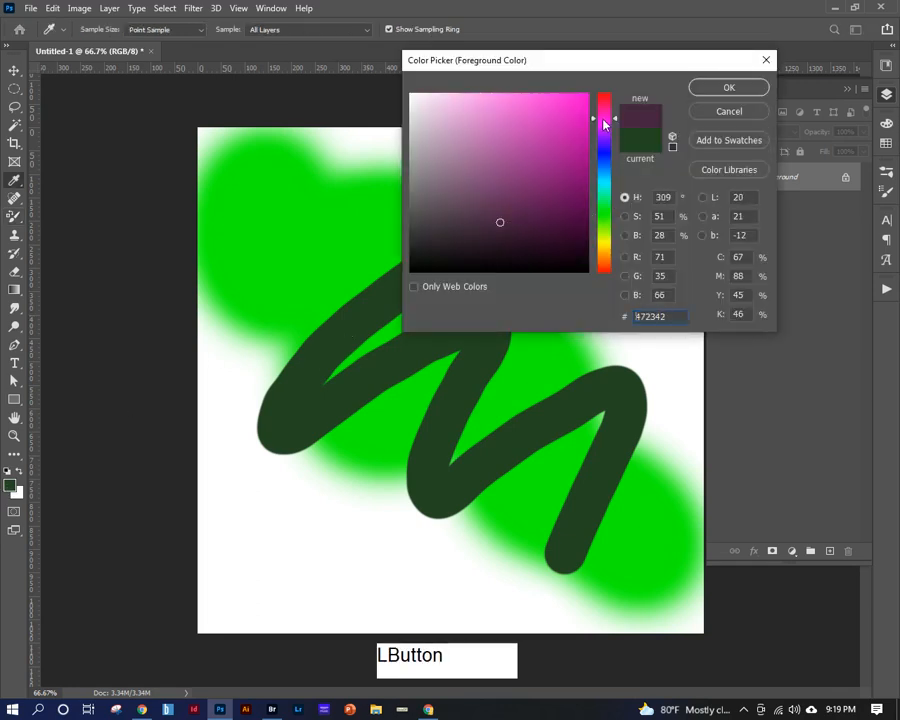
pyautogui.click(573, 110)
pyautogui.click(726, 88)
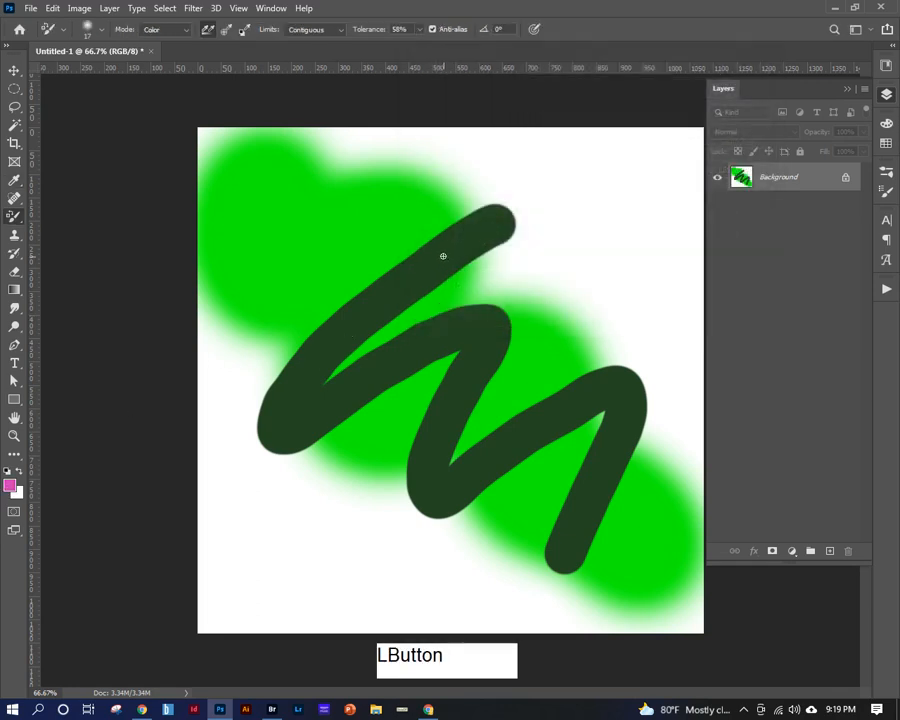
# Enlarge the Color Replacement brush to 86 px and recolour the dark green zigzag pink up to its last bend.
pyautogui.keyDown('alt'); pyautogui.rightClick(441, 256); pyautogui.keyUp('alt')
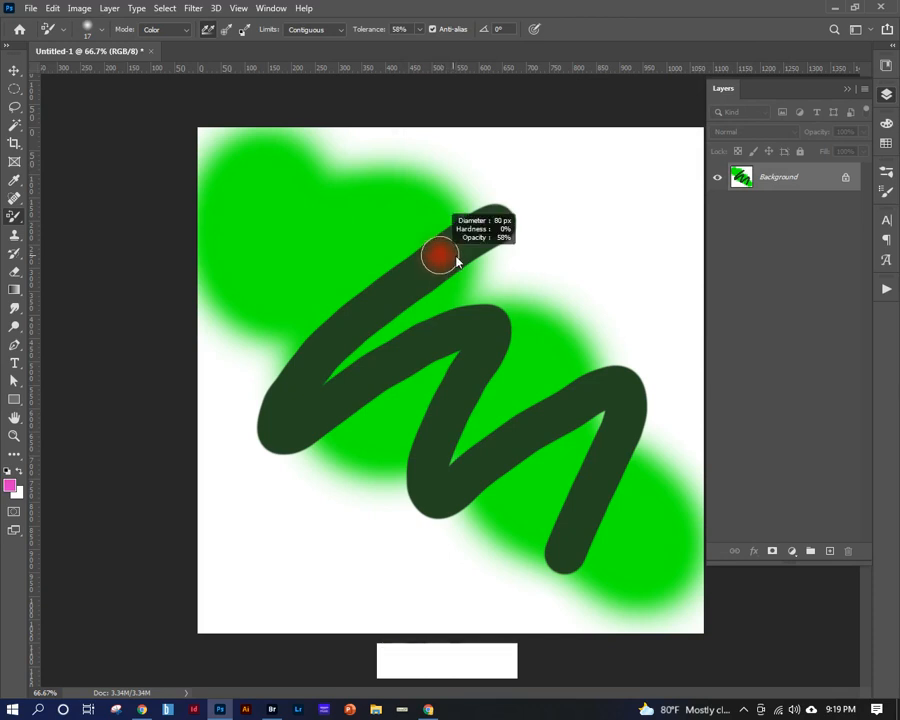
pyautogui.moveTo(486, 224)
pyautogui.mouseDown()
pyautogui.moveTo(396, 277)
pyautogui.moveTo(311, 354)
pyautogui.moveTo(257, 430)
pyautogui.moveTo(264, 433)
pyautogui.mouseUp()
pyautogui.moveTo(467, 343)
pyautogui.mouseDown()
pyautogui.moveTo(415, 335)
pyautogui.moveTo(356, 386)
pyautogui.mouseUp()
pyautogui.press('ctrl')
pyautogui.hotkey('ctrl', 'z')
pyautogui.hotkey('ctrl', 'z')
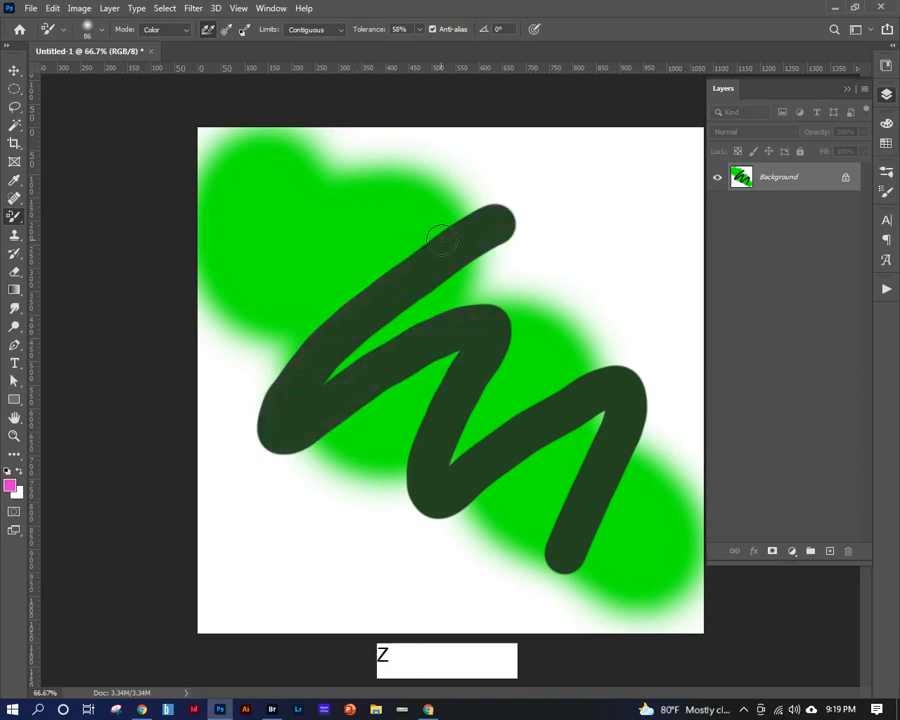
pyautogui.moveTo(476, 229)
pyautogui.mouseDown()
pyautogui.moveTo(333, 336)
pyautogui.moveTo(278, 408)
pyautogui.moveTo(280, 426)
pyautogui.moveTo(481, 327)
pyautogui.moveTo(485, 341)
pyautogui.moveTo(435, 454)
pyautogui.moveTo(427, 503)
pyautogui.moveTo(591, 392)
pyautogui.mouseUp()
pyautogui.moveTo(475, 467)
pyautogui.mouseDown()
pyautogui.moveTo(434, 484)
pyautogui.moveTo(428, 460)
pyautogui.moveTo(430, 425)
pyautogui.moveTo(446, 395)
pyautogui.mouseUp()
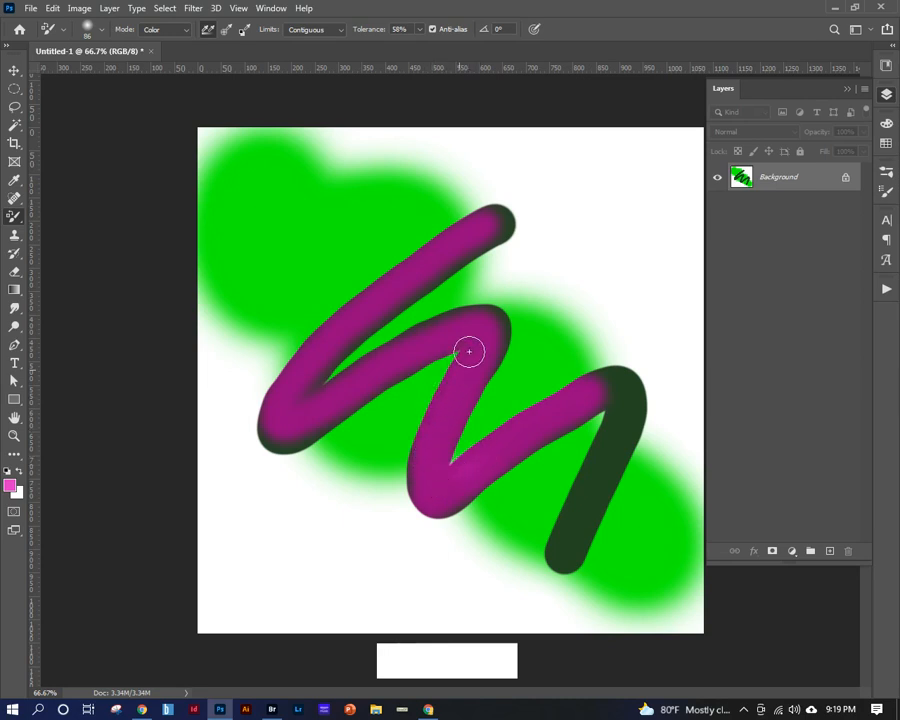
# Try replacing the bright green between the zigzag's middle arms with pink and undo it.
pyautogui.moveTo(469, 351); pyautogui.dragTo(425, 438)
pyautogui.moveTo(416, 487)
pyautogui.mouseDown()
pyautogui.moveTo(464, 498)
pyautogui.moveTo(436, 510)
pyautogui.moveTo(492, 432)
pyautogui.mouseUp()
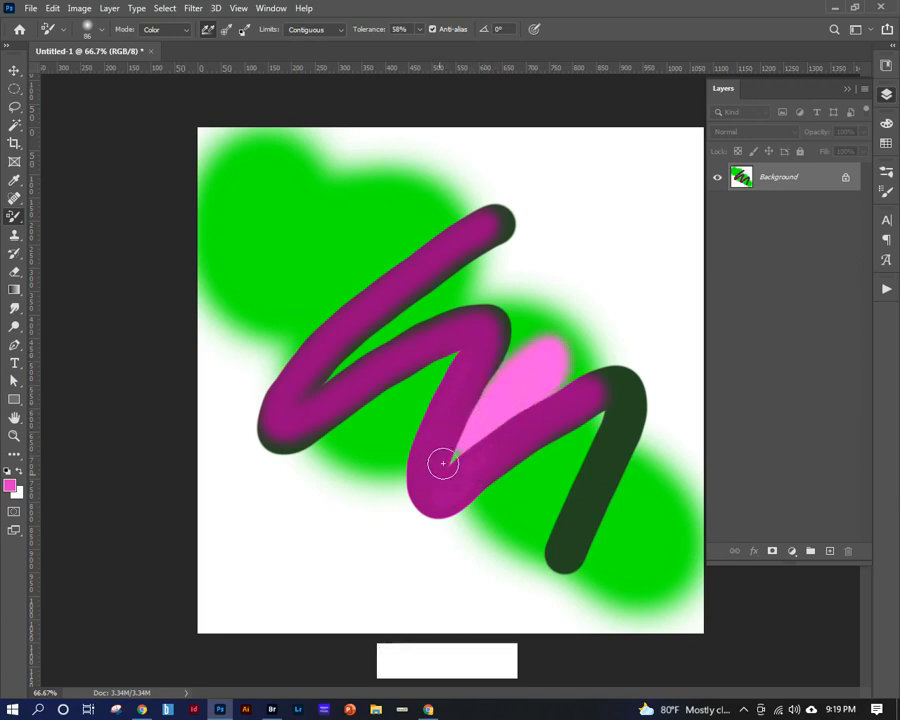
pyautogui.press('ctrl')
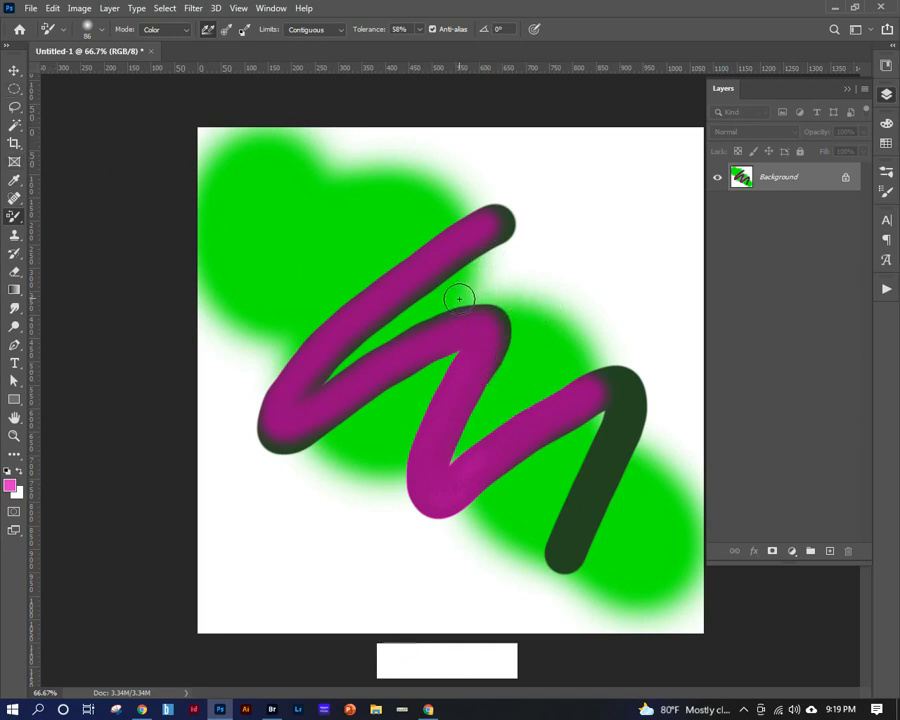
# Enlarge the brush to 329 px, raise the tolerance to 100% and recolour the entire zigzag pink, including its last arm.
pyautogui.moveTo(459, 299)
pyautogui.mouseDown()
pyautogui.moveTo(476, 308)
pyautogui.moveTo(456, 312)
pyautogui.moveTo(440, 542)
pyautogui.moveTo(427, 552)
pyautogui.moveTo(489, 557)
pyautogui.moveTo(520, 550)
pyautogui.moveTo(500, 544)
pyautogui.moveTo(526, 288)
pyautogui.mouseUp()
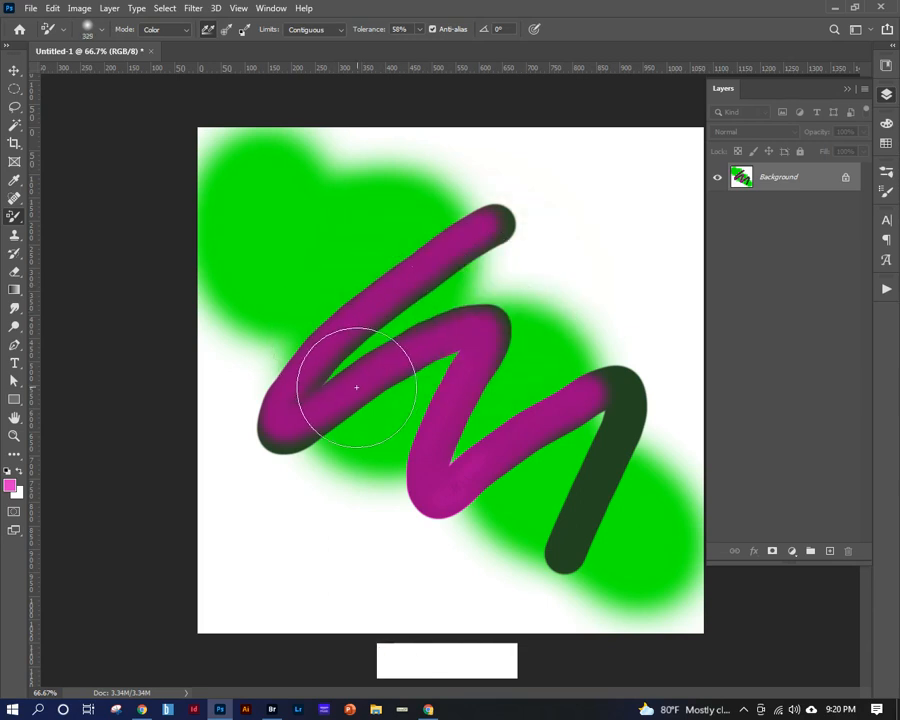
pyautogui.click(393, 29)
pyautogui.click(419, 29)
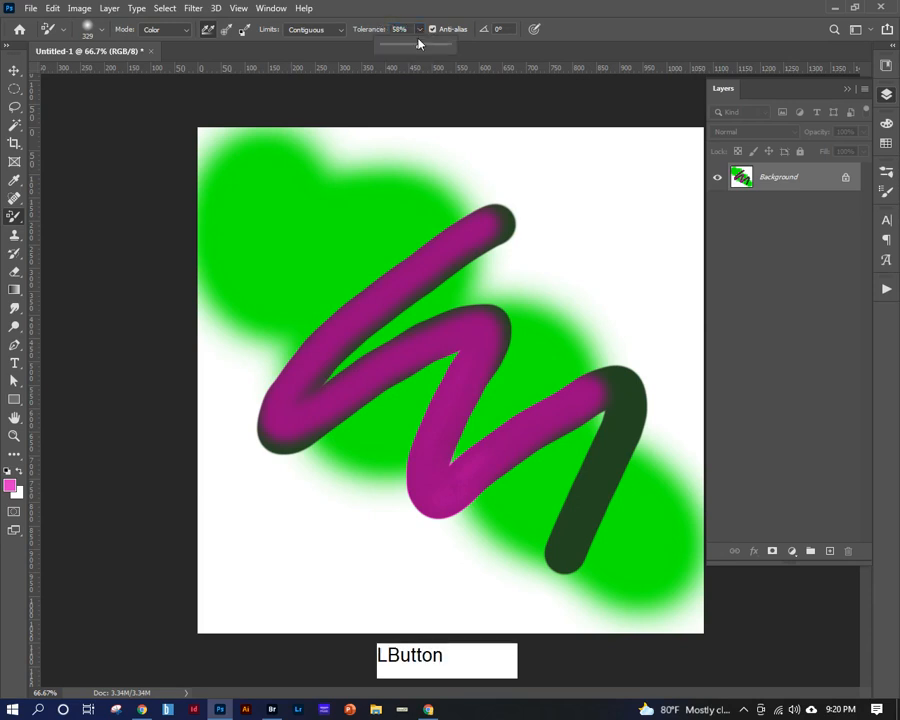
pyautogui.moveTo(453, 253)
pyautogui.mouseDown()
pyautogui.moveTo(311, 365)
pyautogui.moveTo(278, 420)
pyautogui.moveTo(286, 431)
pyautogui.moveTo(444, 333)
pyautogui.moveTo(494, 329)
pyautogui.moveTo(495, 338)
pyautogui.moveTo(499, 320)
pyautogui.moveTo(431, 481)
pyautogui.moveTo(447, 486)
pyautogui.moveTo(602, 387)
pyautogui.moveTo(626, 386)
pyautogui.moveTo(592, 506)
pyautogui.mouseUp()
pyautogui.moveTo(569, 552)
pyautogui.mouseDown()
pyautogui.moveTo(609, 445)
pyautogui.moveTo(614, 369)
pyautogui.mouseUp()
pyautogui.moveTo(494, 250)
pyautogui.mouseDown()
pyautogui.moveTo(502, 217)
pyautogui.moveTo(514, 223)
pyautogui.mouseUp()
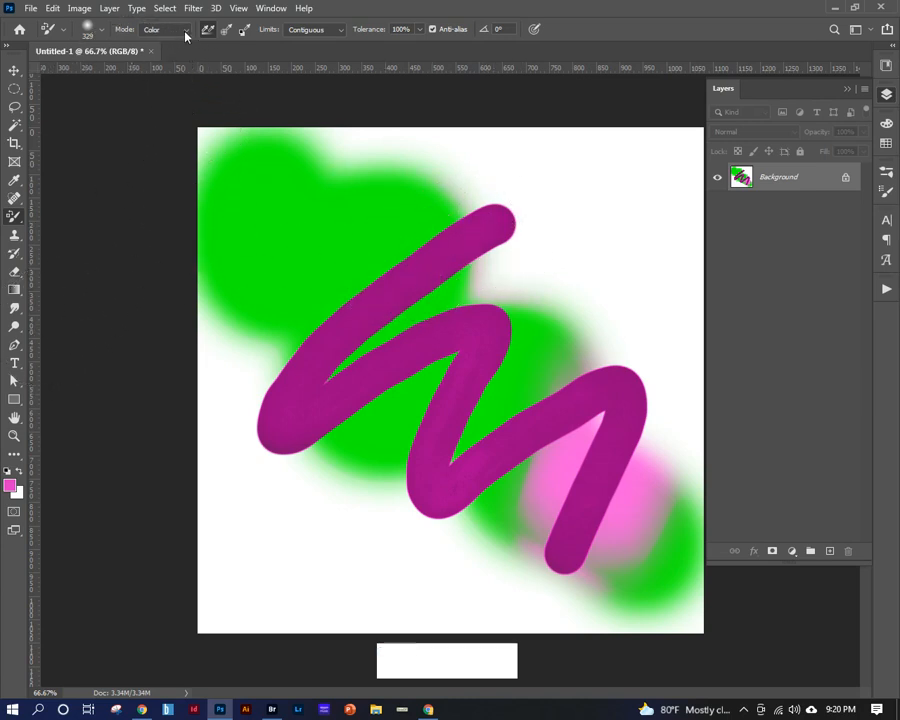
pyautogui.click(184, 33)
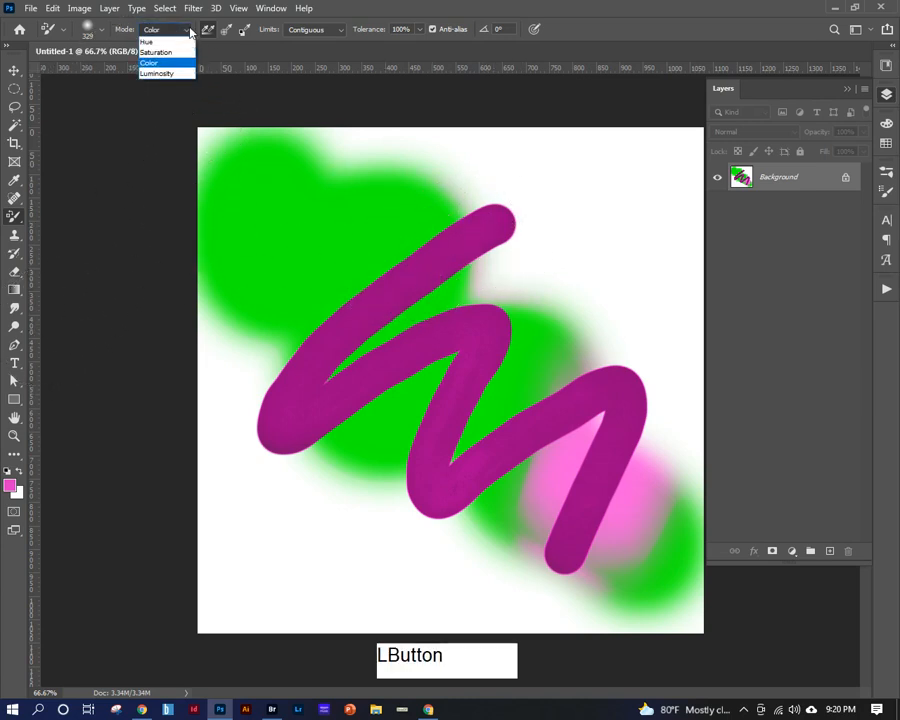
pyautogui.click(13, 243)
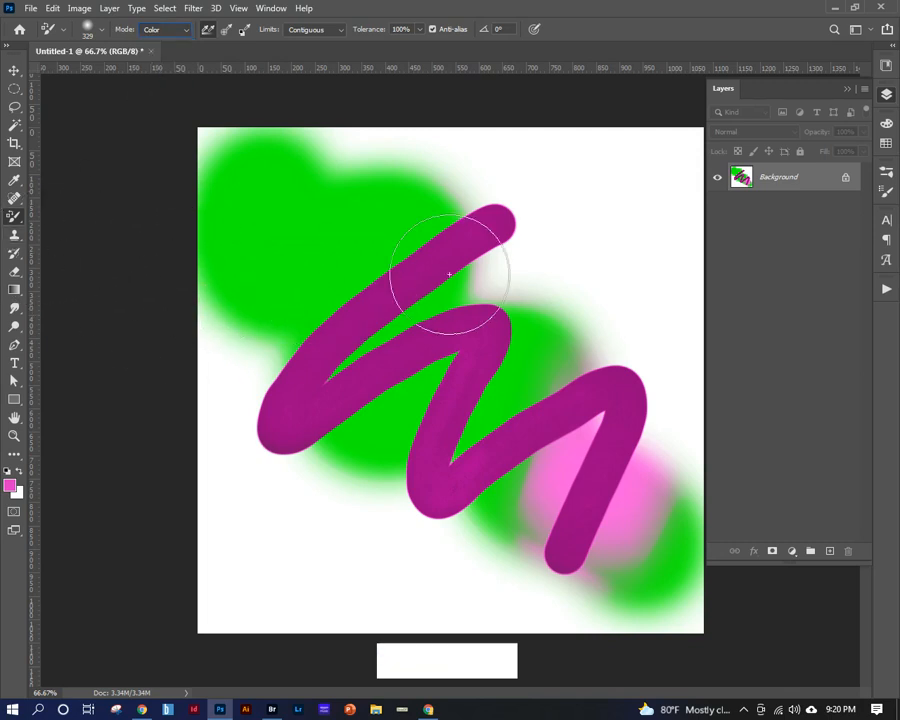
# Open the photo IMG_5533.JPG.
pyautogui.click(30, 8)
pyautogui.click(60, 38)
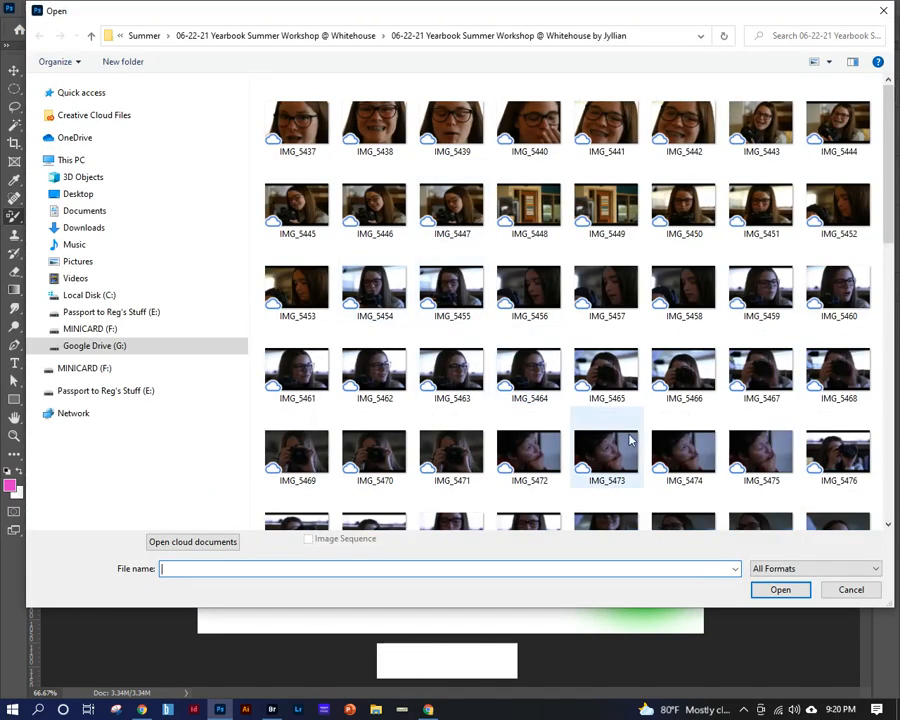
pyautogui.scroll(-6, 630, 440)
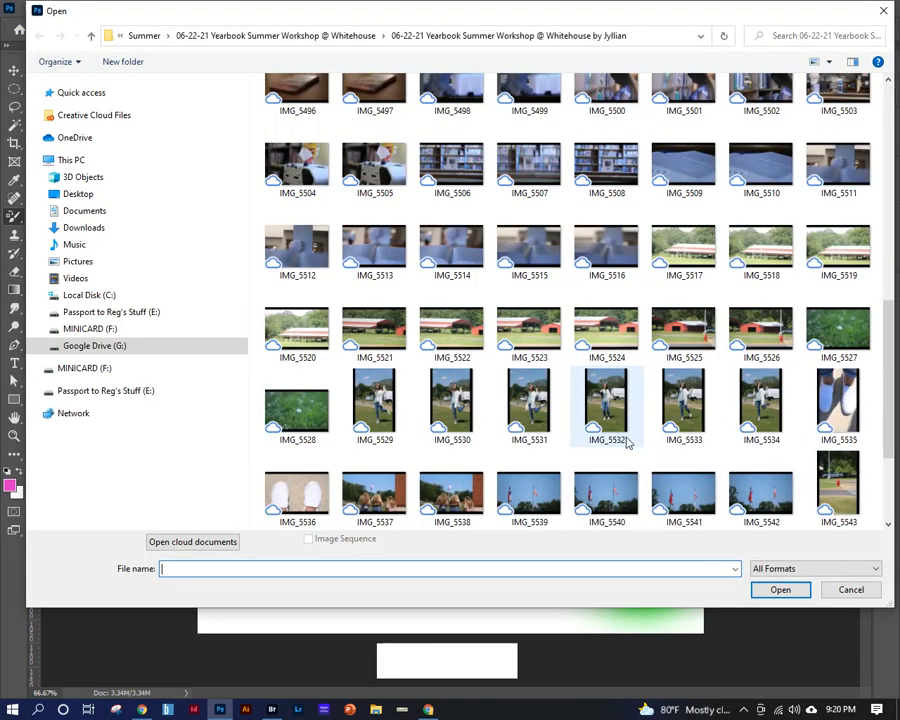
pyautogui.doubleClick(685, 402)
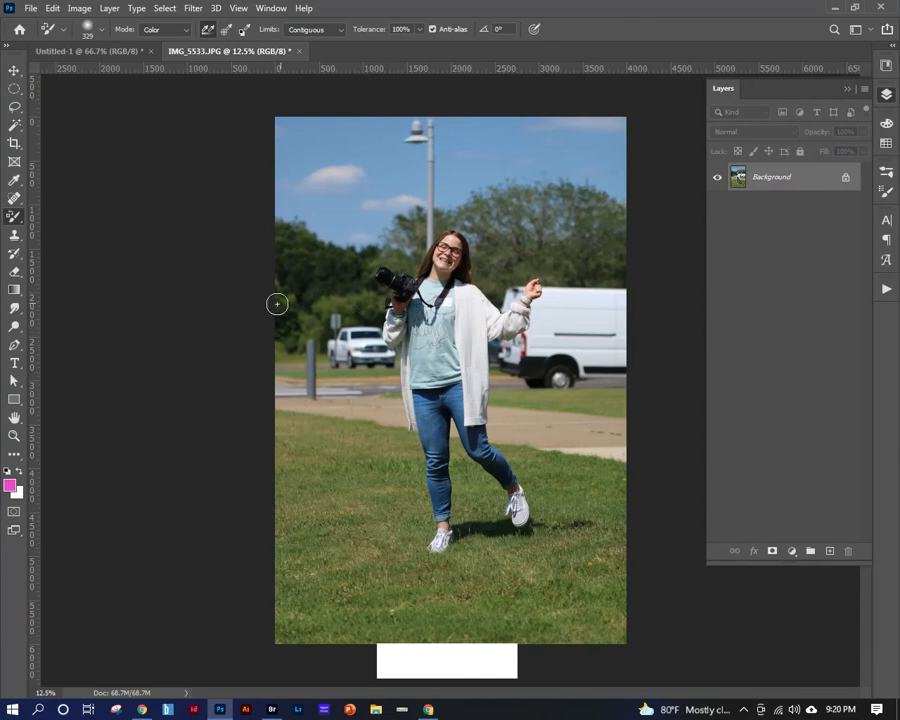
pyautogui.moveTo(417, 284); pyautogui.dragTo(417, 284)
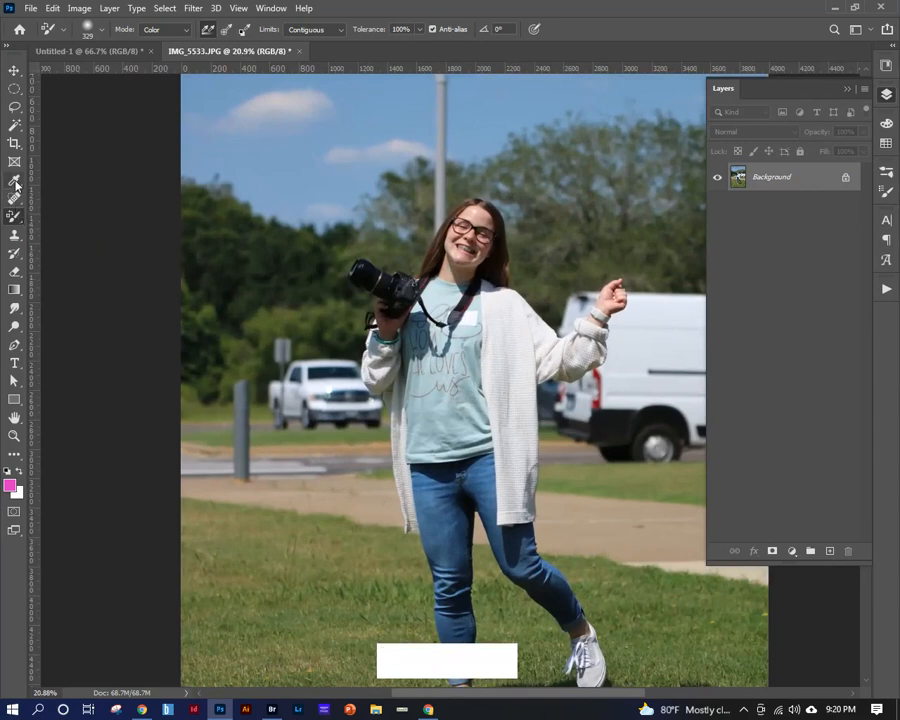
# Switch to the Clone Stamp tool, sample the top of the girl's head and use a 152 px brush.
pyautogui.moveTo(15, 240); pyautogui.dragTo(54, 242)
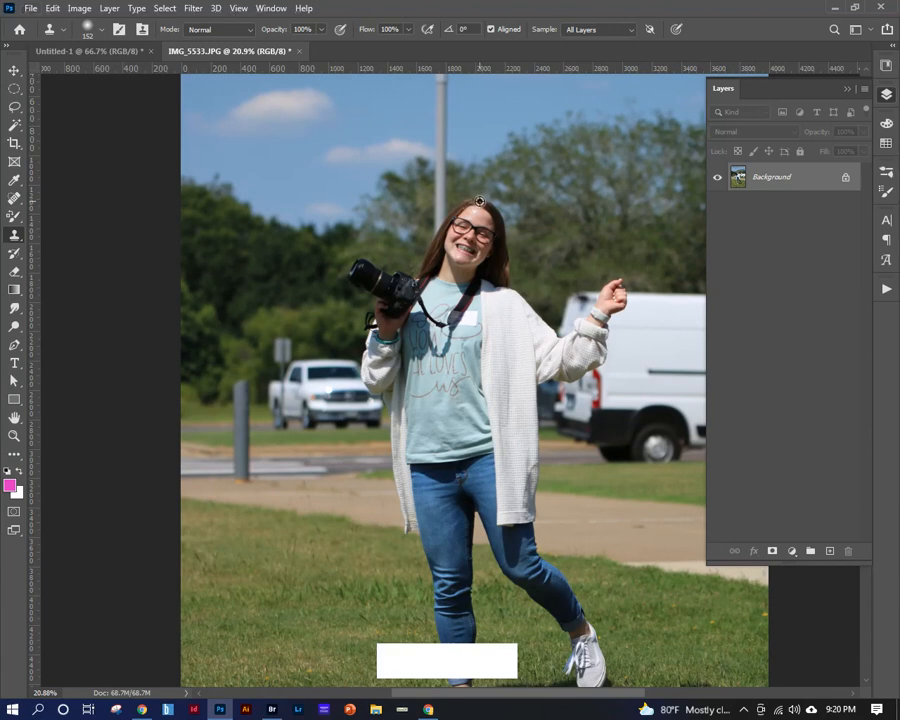
pyautogui.press('alt')
pyautogui.click(330, 204)
pyautogui.keyDown('alt'); pyautogui.rightClick(265, 205); pyautogui.keyUp('alt')
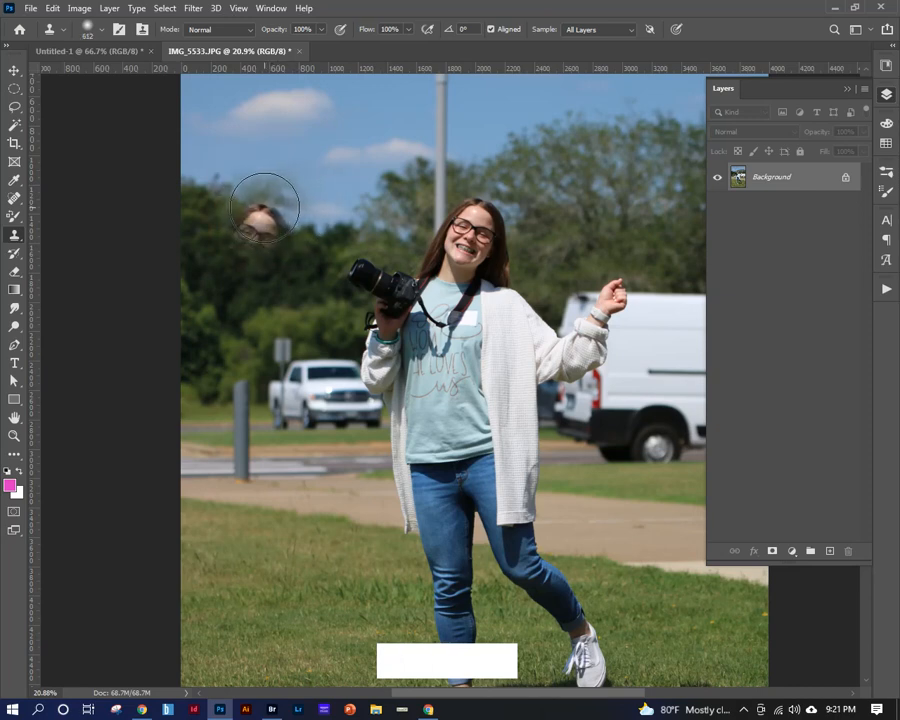
pyautogui.keyDown('alt'); pyautogui.rightClick(264, 207); pyautogui.keyUp('alt')
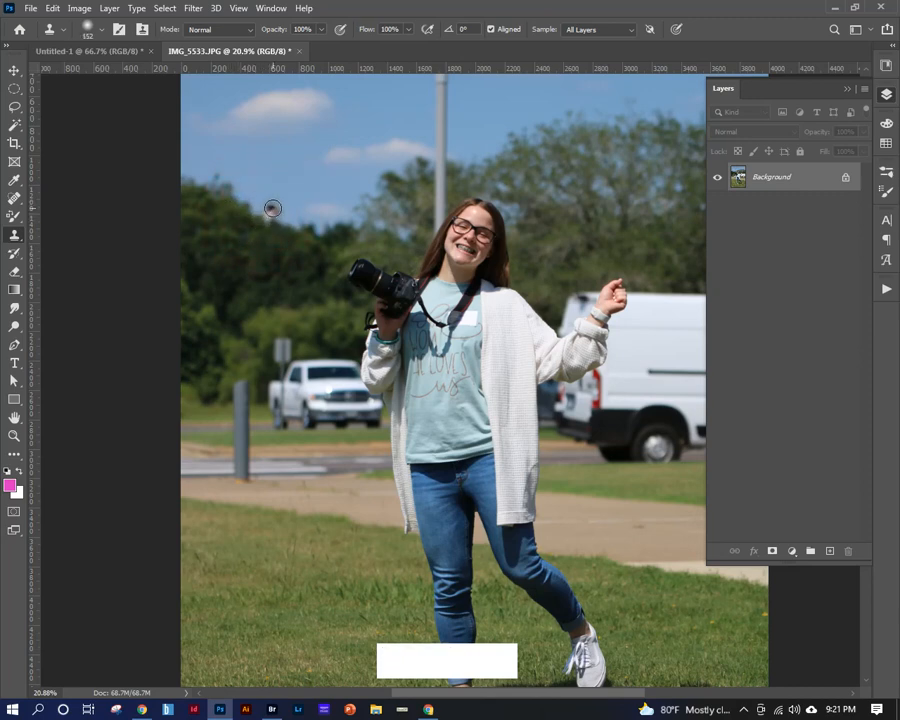
# Clone the girl's head, camera and shoulders onto the trees beside her.
pyautogui.click(273, 209)
pyautogui.moveTo(263, 214); pyautogui.dragTo(262, 238)
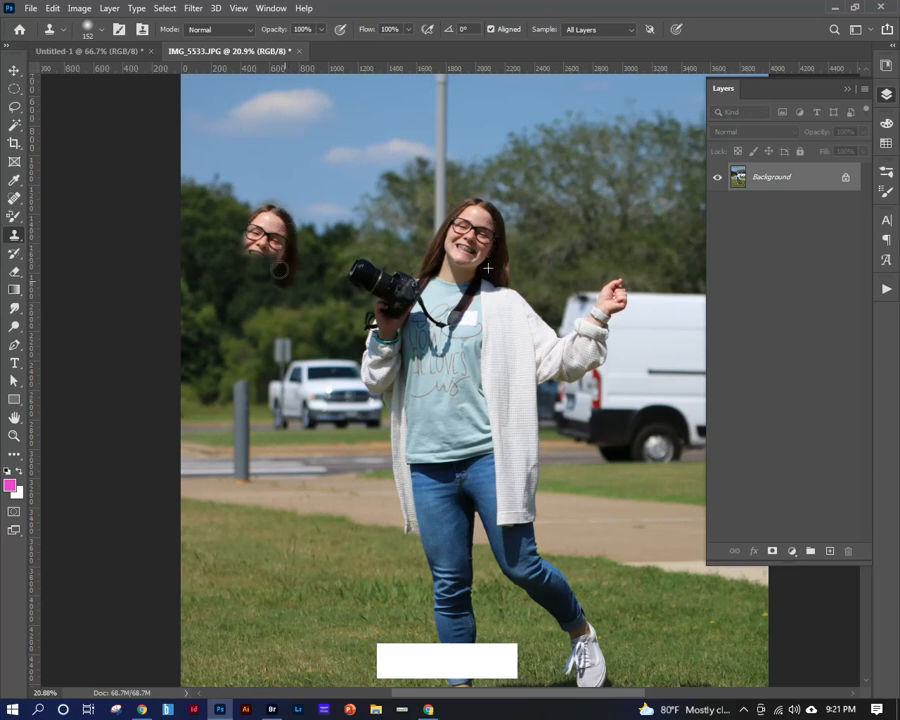
pyautogui.moveTo(279, 271)
pyautogui.mouseDown()
pyautogui.moveTo(258, 279)
pyautogui.moveTo(250, 248)
pyautogui.mouseUp()
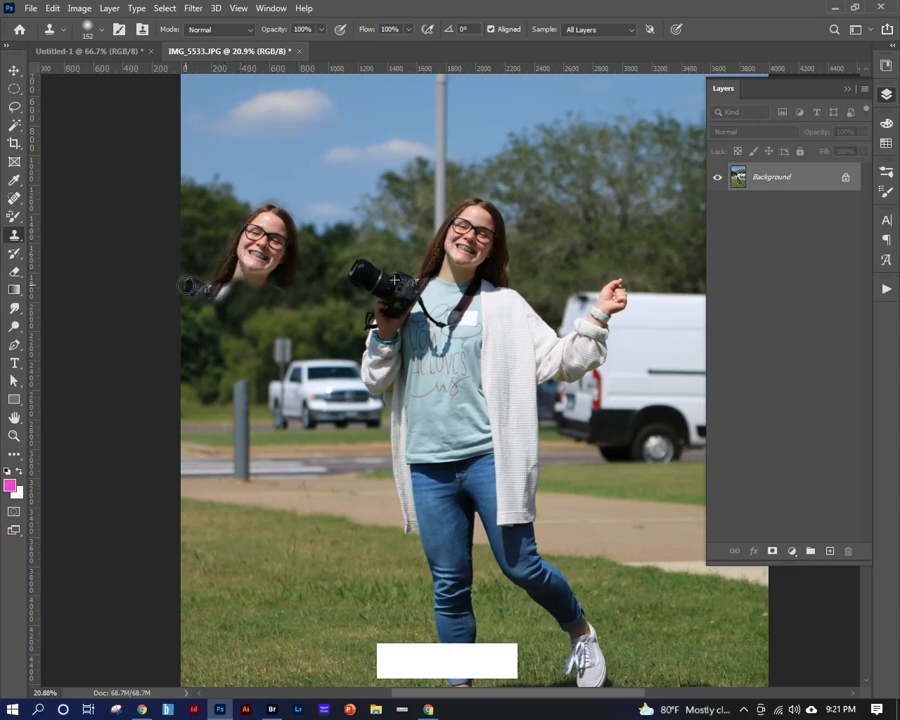
pyautogui.moveTo(198, 299)
pyautogui.mouseDown()
pyautogui.moveTo(239, 281)
pyautogui.moveTo(225, 313)
pyautogui.moveTo(287, 300)
pyautogui.mouseUp()
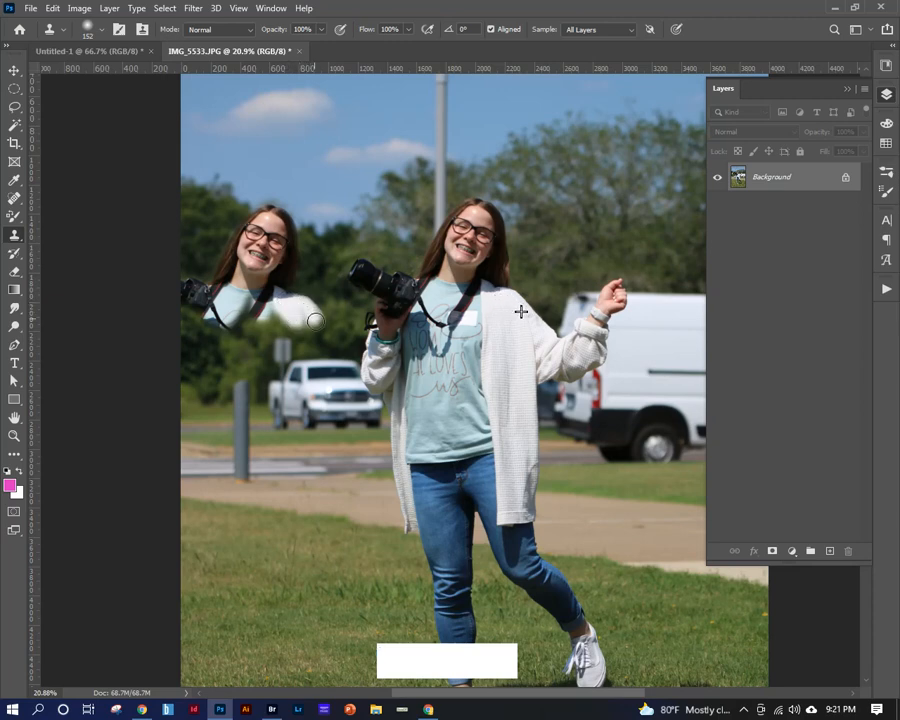
# Extend the clone with the bent arm, cardigan, shirt and jeans, enlarging the brush to 420 px.
pyautogui.moveTo(310, 316); pyautogui.dragTo(347, 352)
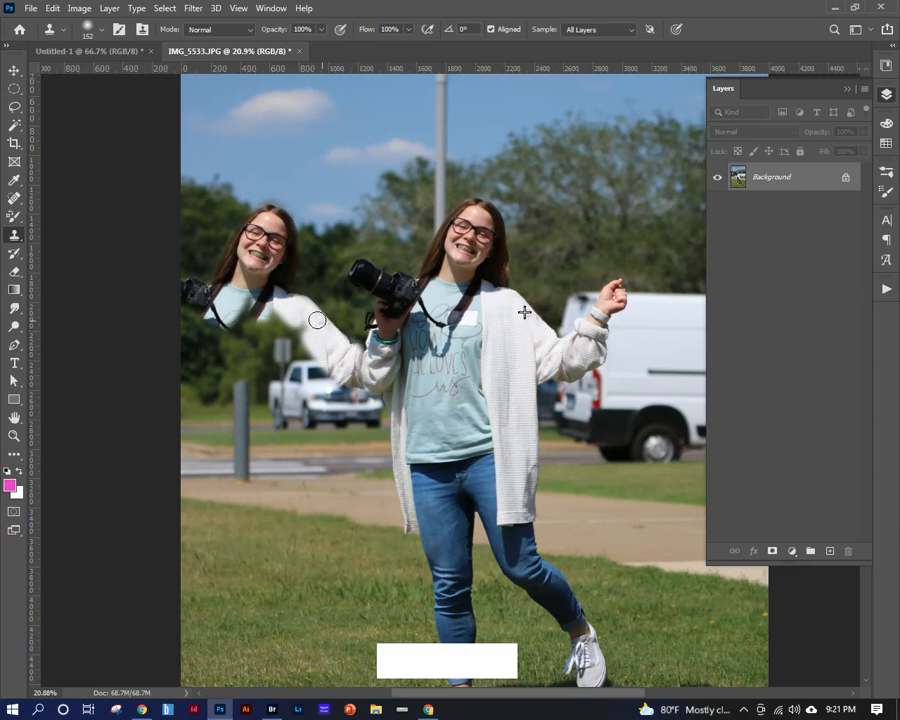
pyautogui.moveTo(316, 320)
pyautogui.mouseDown()
pyautogui.moveTo(315, 361)
pyautogui.moveTo(290, 331)
pyautogui.moveTo(308, 382)
pyautogui.moveTo(303, 397)
pyautogui.moveTo(310, 356)
pyautogui.moveTo(323, 413)
pyautogui.moveTo(322, 370)
pyautogui.moveTo(316, 526)
pyautogui.moveTo(308, 359)
pyautogui.moveTo(301, 533)
pyautogui.moveTo(286, 413)
pyautogui.moveTo(311, 427)
pyautogui.moveTo(272, 324)
pyautogui.moveTo(265, 389)
pyautogui.moveTo(278, 481)
pyautogui.moveTo(267, 465)
pyautogui.moveTo(276, 351)
pyautogui.moveTo(260, 338)
pyautogui.moveTo(252, 477)
pyautogui.moveTo(236, 439)
pyautogui.moveTo(232, 330)
pyautogui.moveTo(220, 348)
pyautogui.moveTo(223, 400)
pyautogui.moveTo(212, 330)
pyautogui.moveTo(197, 315)
pyautogui.moveTo(209, 417)
pyautogui.moveTo(195, 378)
pyautogui.moveTo(226, 570)
pyautogui.moveTo(254, 444)
pyautogui.moveTo(253, 586)
pyautogui.moveTo(257, 495)
pyautogui.moveTo(333, 527)
pyautogui.moveTo(433, 530)
pyautogui.moveTo(363, 553)
pyautogui.mouseUp()
pyautogui.keyDown('alt'); pyautogui.rightClick(284, 413); pyautogui.keyUp('alt')
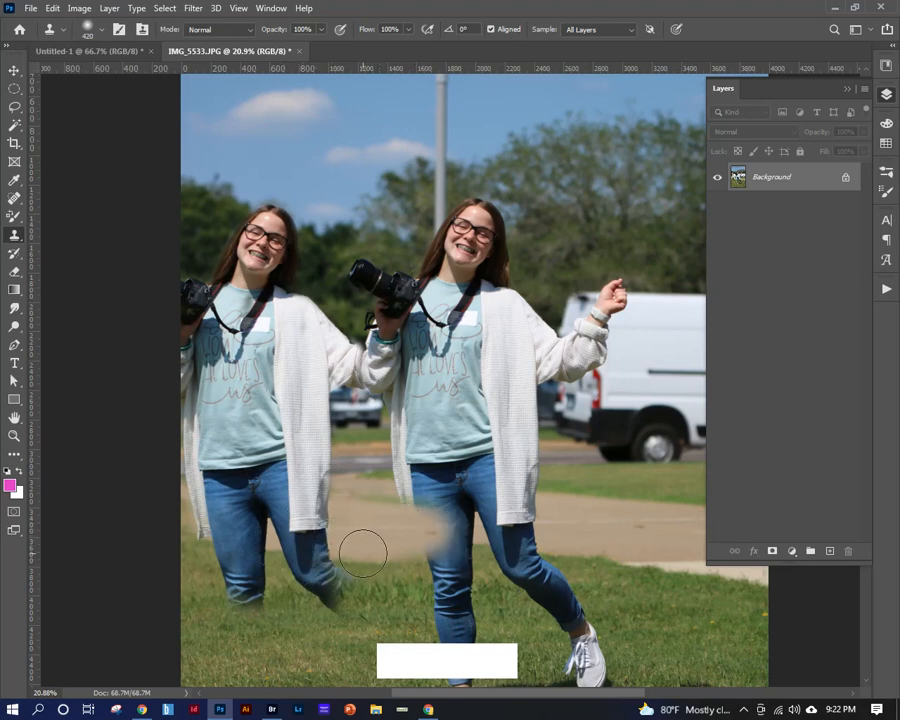
# Undo the last clone strokes and clone the shirt and the upper part of the jeans again.
pyautogui.hotkey('ctrl', 'z')
pyautogui.hotkey('ctrl', 'z')
pyautogui.hotkey('ctrl', 'z')
pyautogui.hotkey('ctrl', 'z')
pyautogui.hotkey('ctrl', 'z')
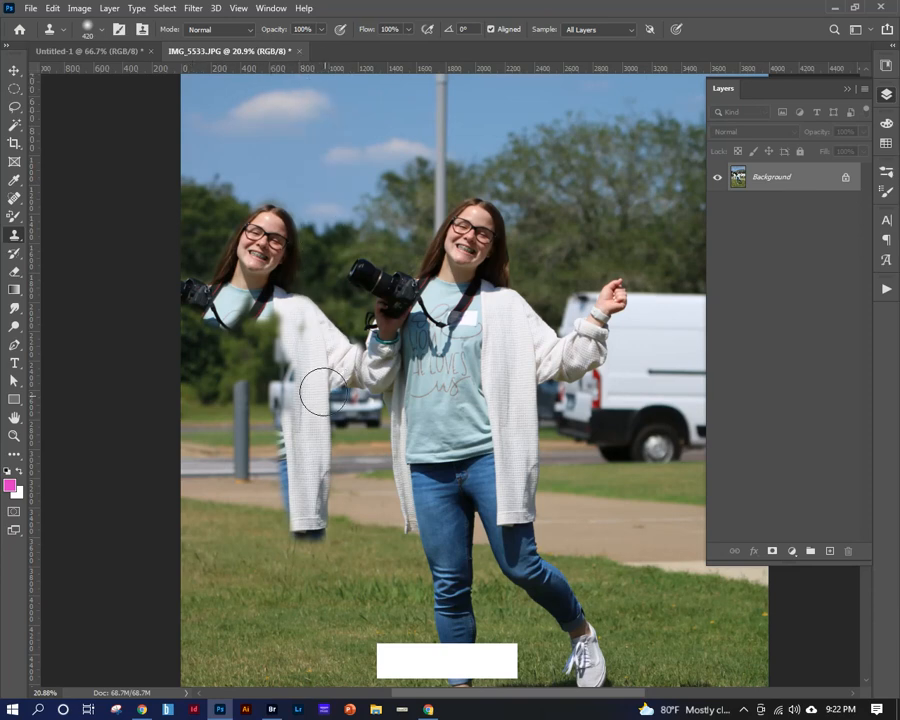
pyautogui.moveTo(293, 333)
pyautogui.mouseDown()
pyautogui.moveTo(258, 412)
pyautogui.moveTo(231, 446)
pyautogui.moveTo(211, 432)
pyautogui.moveTo(216, 420)
pyautogui.moveTo(185, 370)
pyautogui.mouseUp()
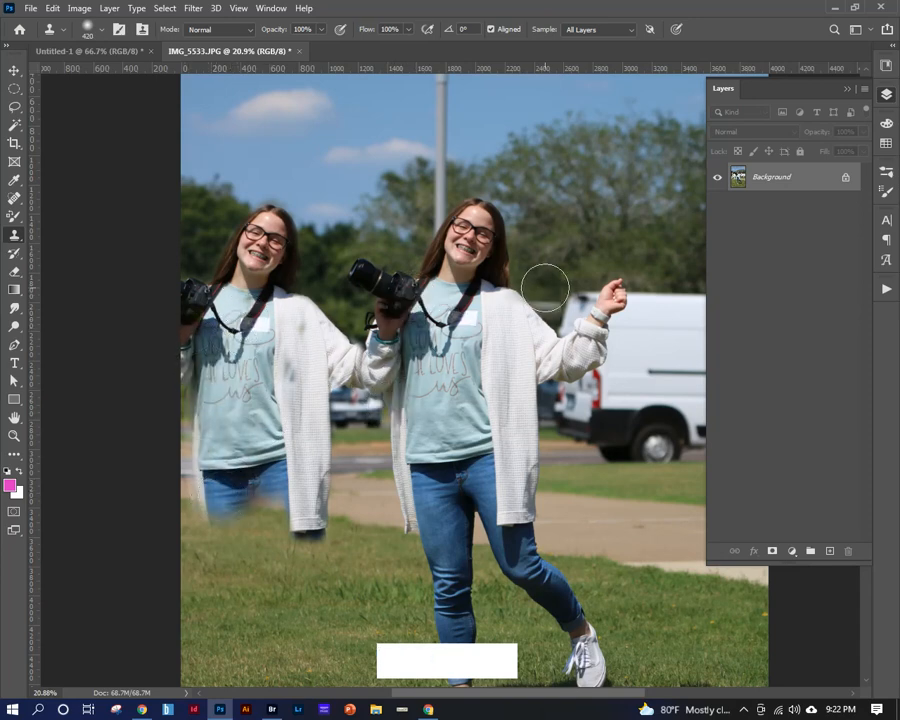
# Close IMG_5533.JPG without saving and switch to the History Brush tool.
pyautogui.hotkey('ctrl', 'w')
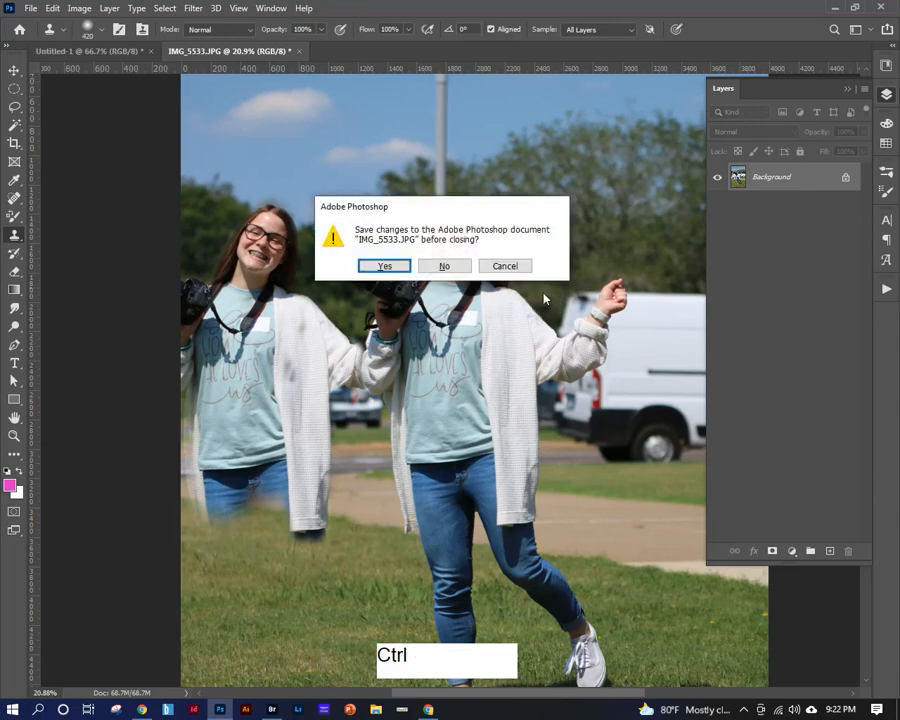
pyautogui.click(455, 268)
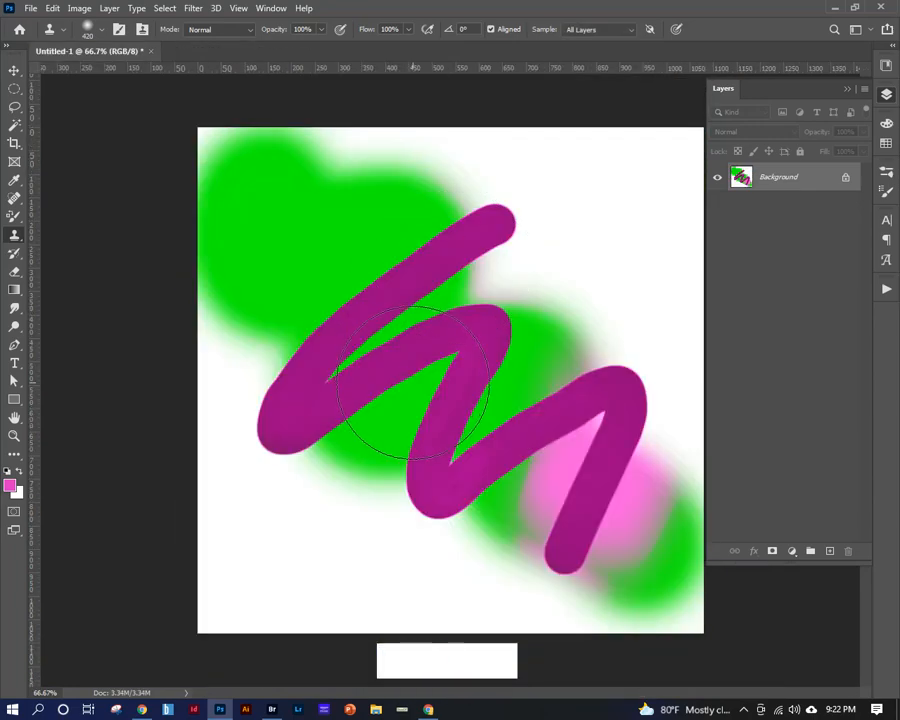
pyautogui.click(14, 259)
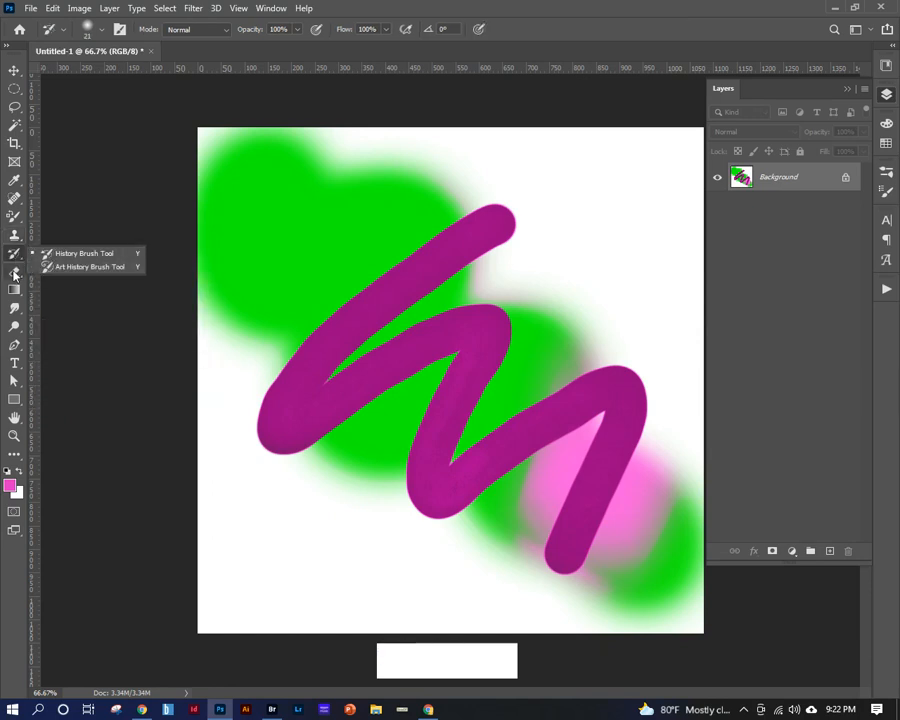
# Switch to the Eraser tool in Brush mode and erase a diagonal band across the whole canvas with a 90 px brush.
pyautogui.click(14, 272)
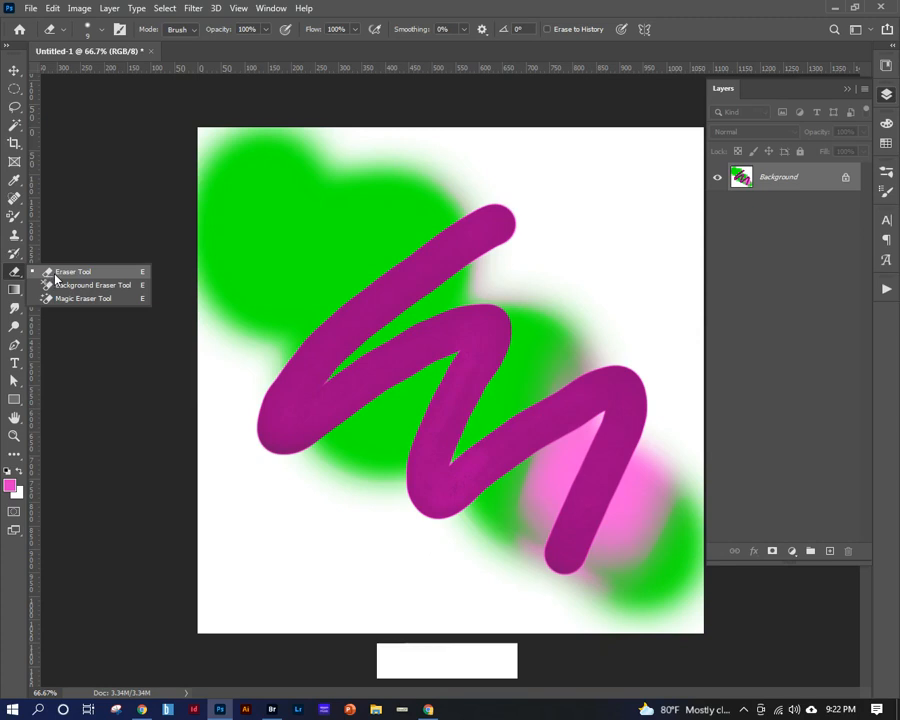
pyautogui.click(56, 275)
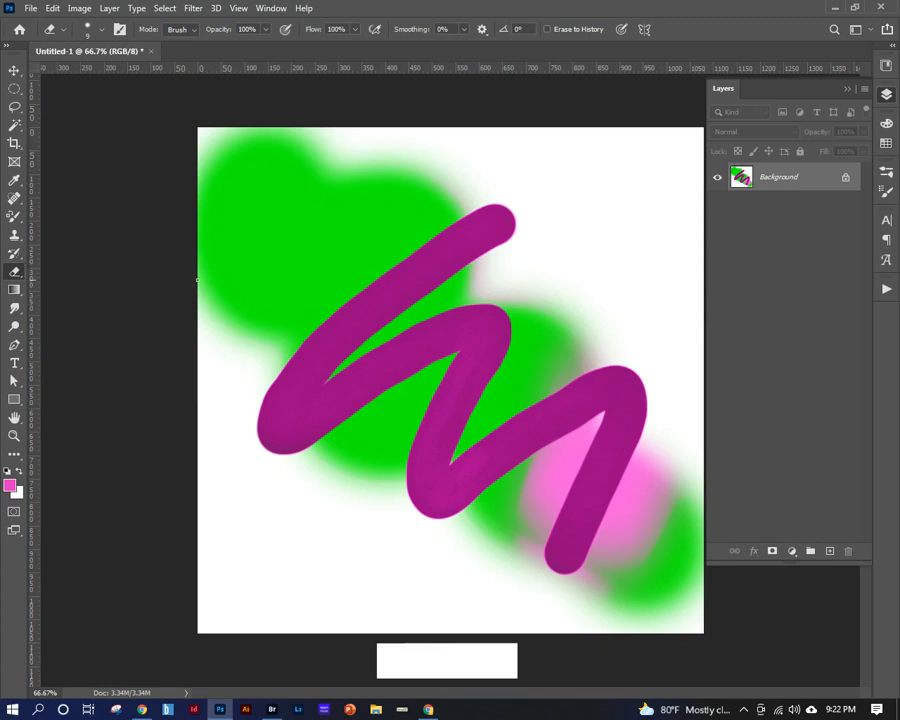
pyautogui.click(185, 31)
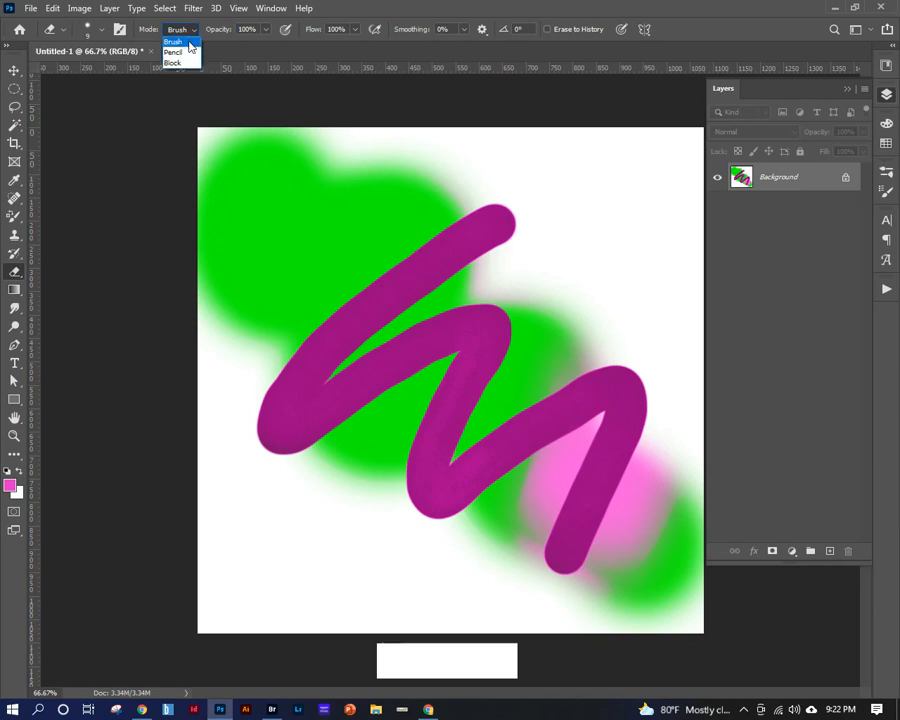
pyautogui.click(328, 17)
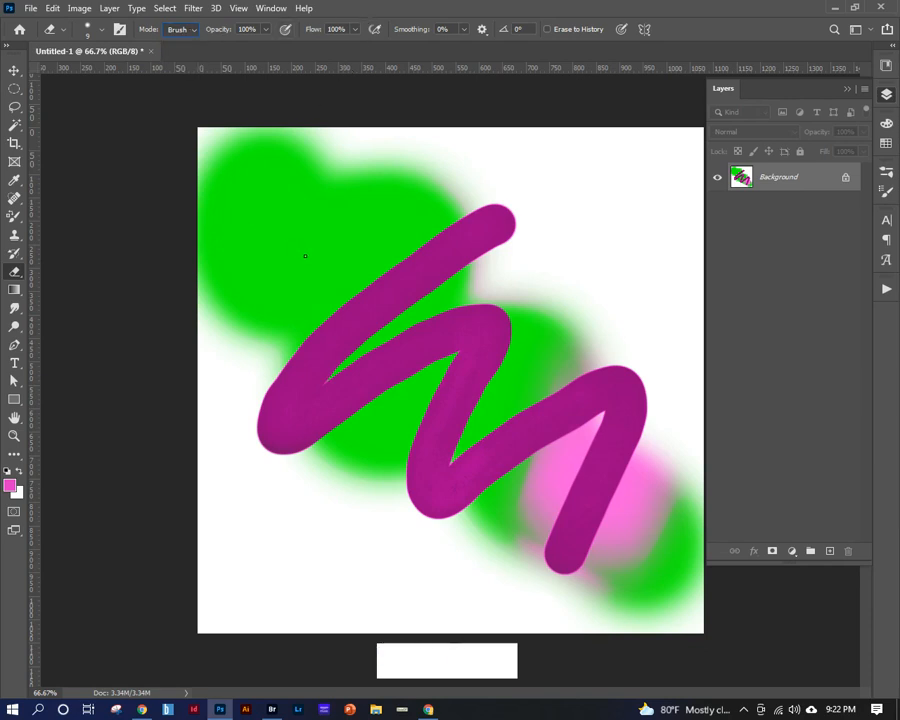
pyautogui.moveTo(304, 254)
pyautogui.mouseDown()
pyautogui.moveTo(335, 257)
pyautogui.moveTo(326, 168)
pyautogui.moveTo(316, 230)
pyautogui.mouseUp()
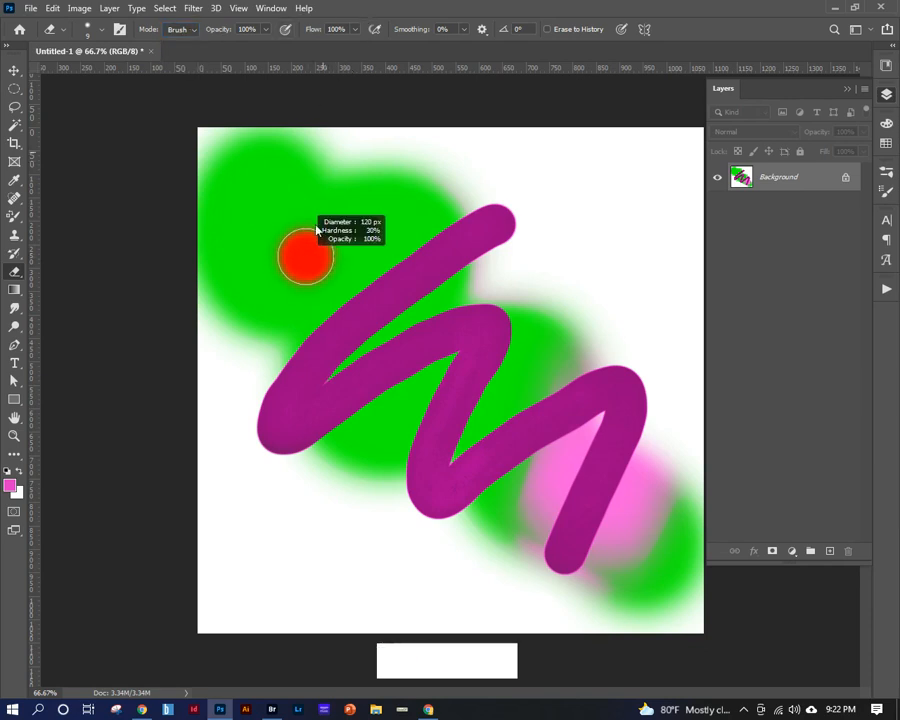
pyautogui.moveTo(314, 286)
pyautogui.mouseDown()
pyautogui.moveTo(313, 137)
pyautogui.moveTo(315, 239)
pyautogui.moveTo(291, 268)
pyautogui.moveTo(315, 267)
pyautogui.moveTo(342, 205)
pyautogui.moveTo(336, 258)
pyautogui.moveTo(302, 205)
pyautogui.moveTo(291, 440)
pyautogui.moveTo(252, 329)
pyautogui.moveTo(183, 307)
pyautogui.moveTo(235, 305)
pyautogui.moveTo(267, 233)
pyautogui.moveTo(262, 302)
pyautogui.moveTo(223, 291)
pyautogui.mouseUp()
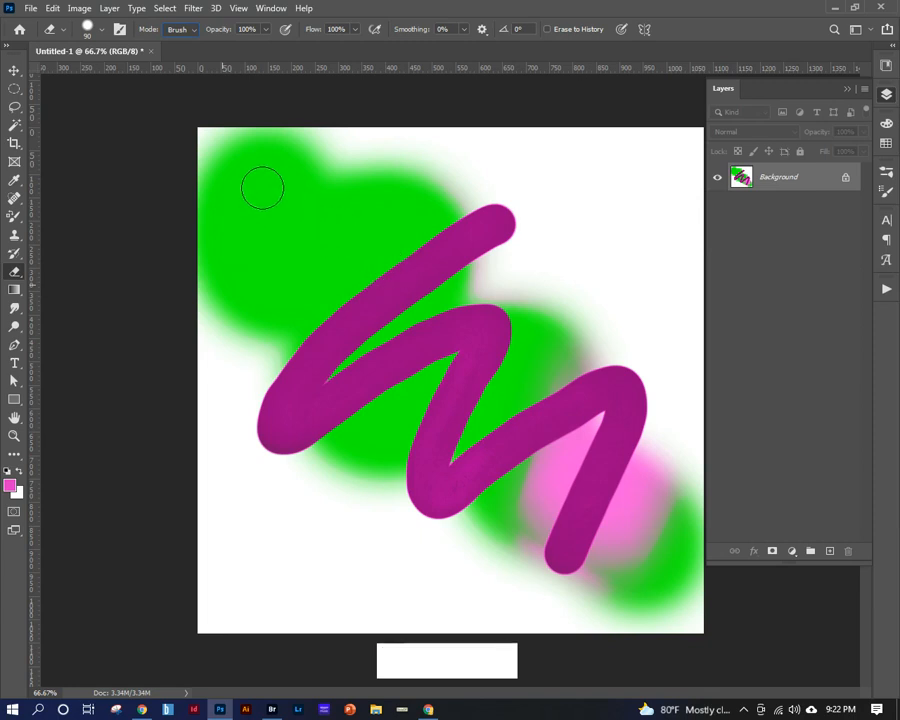
pyautogui.moveTo(212, 148)
pyautogui.mouseDown()
pyautogui.moveTo(597, 547)
pyautogui.moveTo(721, 649)
pyautogui.mouseUp()
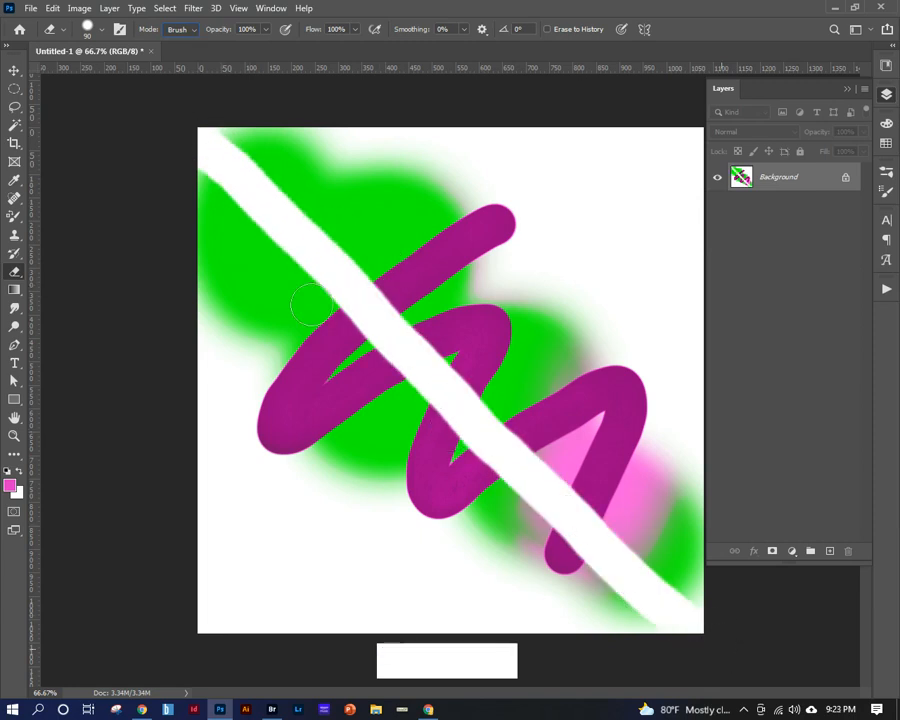
# Enlarge the eraser to a soft 150 px brush and erase a second, flatter diagonal band across the canvas.
pyautogui.keyDown('alt'); pyautogui.rightClick(273, 285); pyautogui.keyUp('alt')
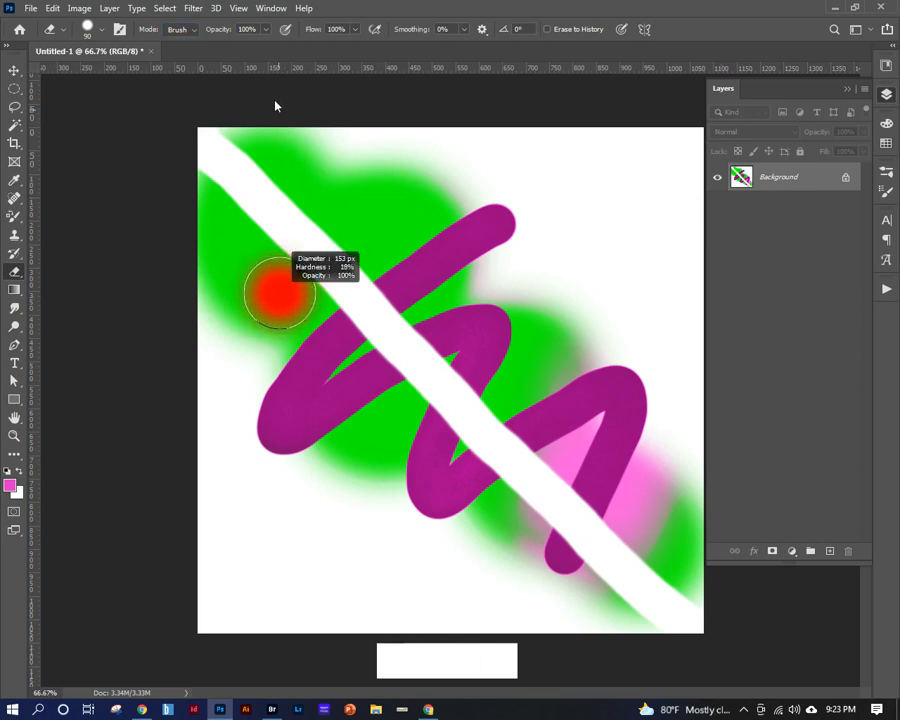
pyautogui.moveTo(133, 281)
pyautogui.mouseDown()
pyautogui.moveTo(446, 410)
pyautogui.moveTo(697, 480)
pyautogui.mouseUp()
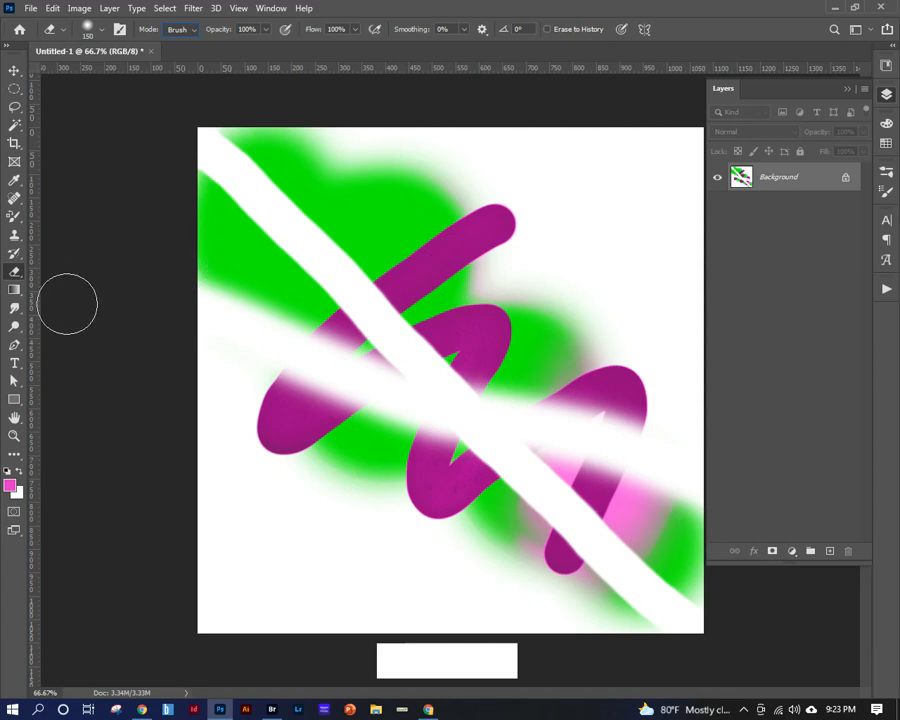
# Switch to the Blur tool, enlarge the brush to 151 px and blur the purple stroke's upper end at 15% strength.
pyautogui.click(15, 312)
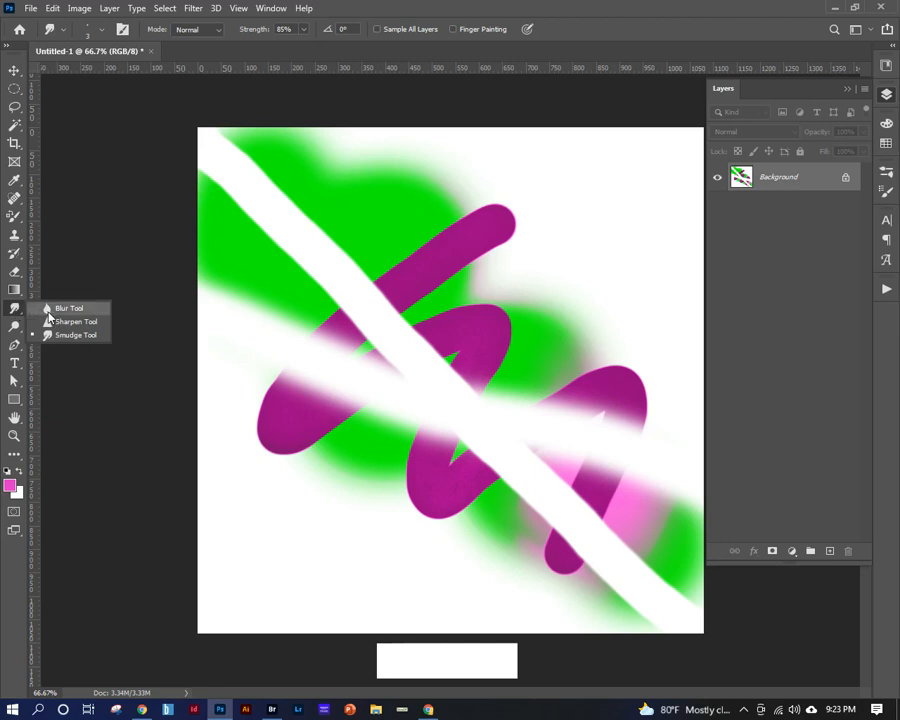
pyautogui.click(57, 312)
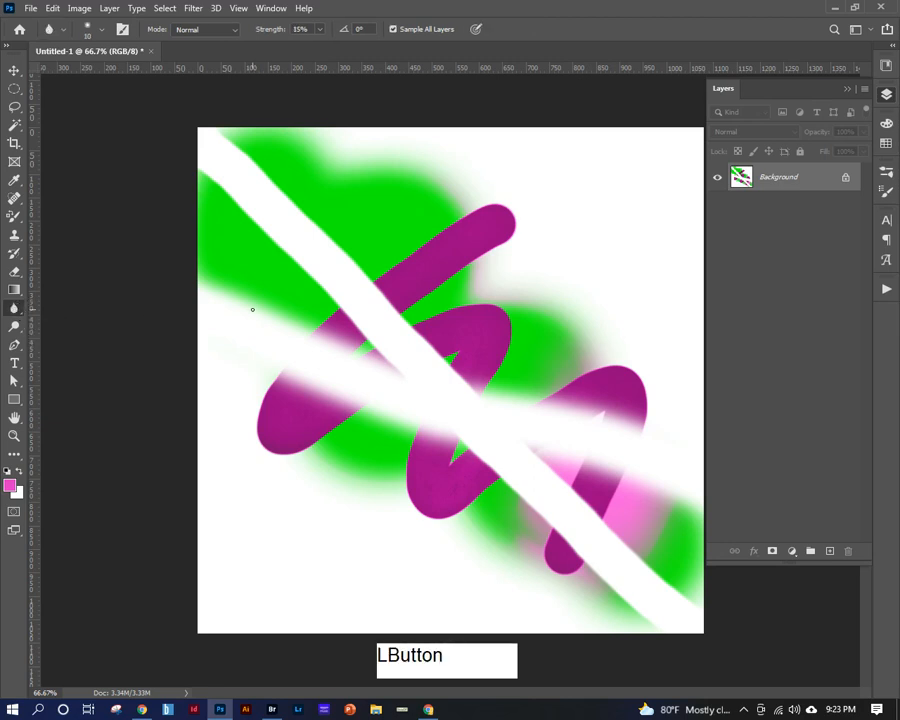
pyautogui.moveTo(318, 355)
pyautogui.mouseDown()
pyautogui.moveTo(354, 346)
pyautogui.moveTo(335, 207)
pyautogui.moveTo(327, 309)
pyautogui.mouseUp()
pyautogui.moveTo(330, 510); pyautogui.dragTo(325, 162)
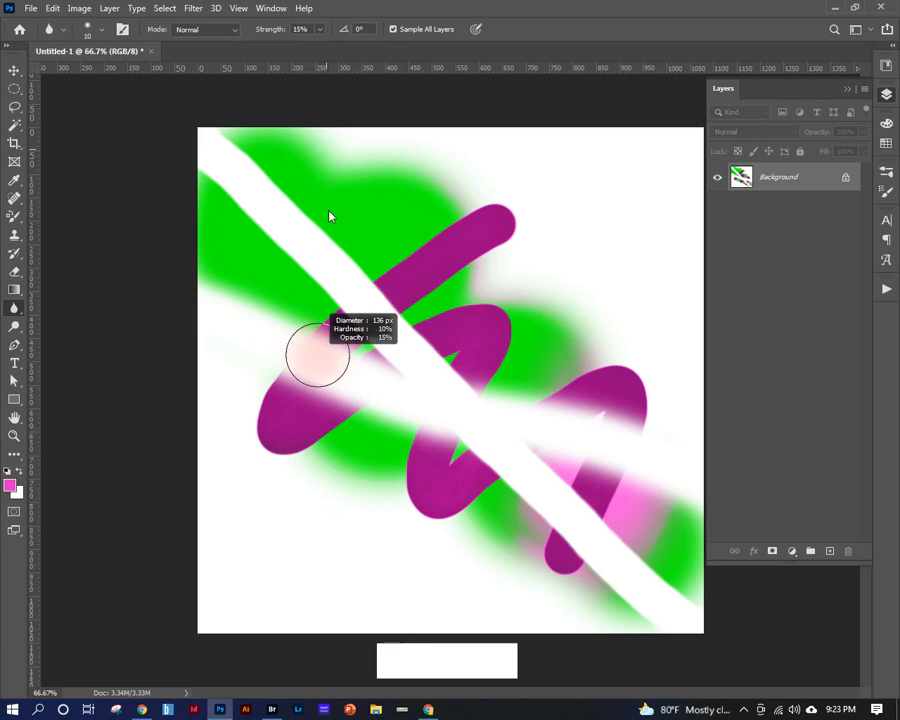
pyautogui.moveTo(330, 216); pyautogui.dragTo(329, 495)
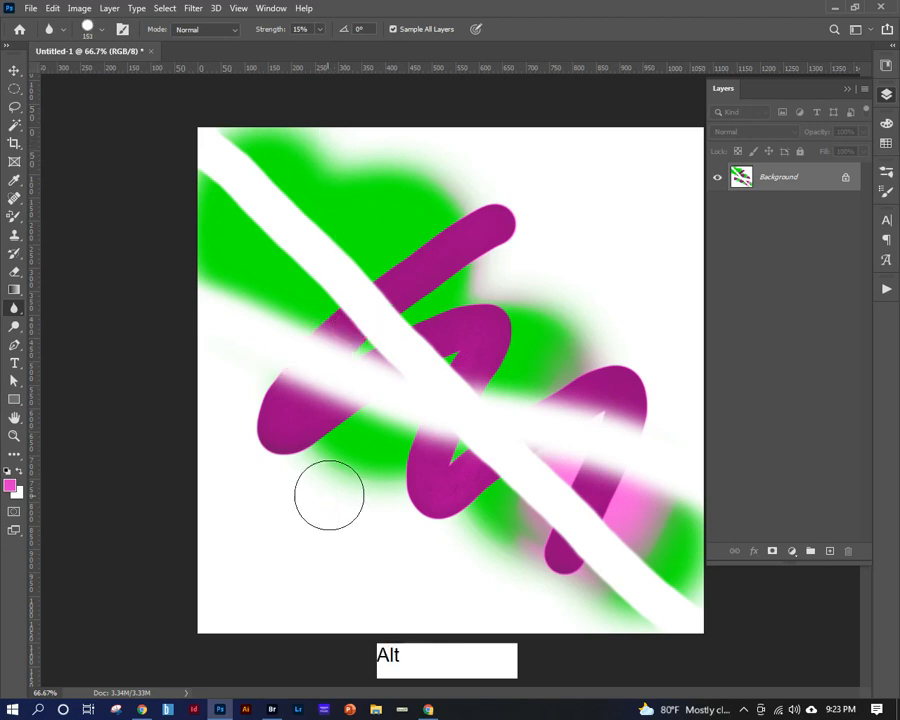
pyautogui.click(320, 30)
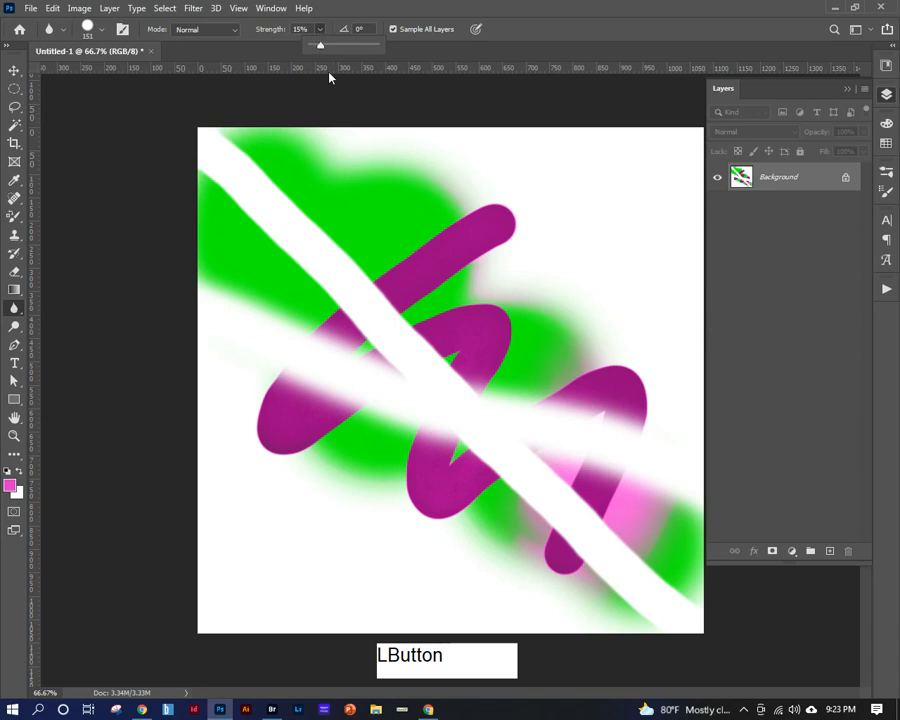
pyautogui.click(14, 309)
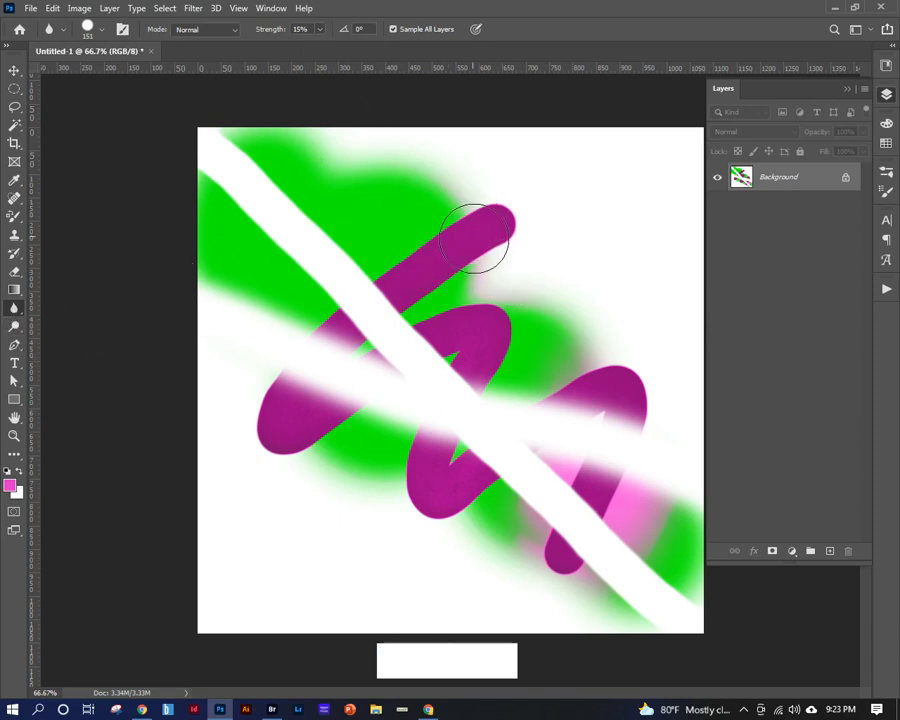
pyautogui.moveTo(506, 203); pyautogui.dragTo(502, 265)
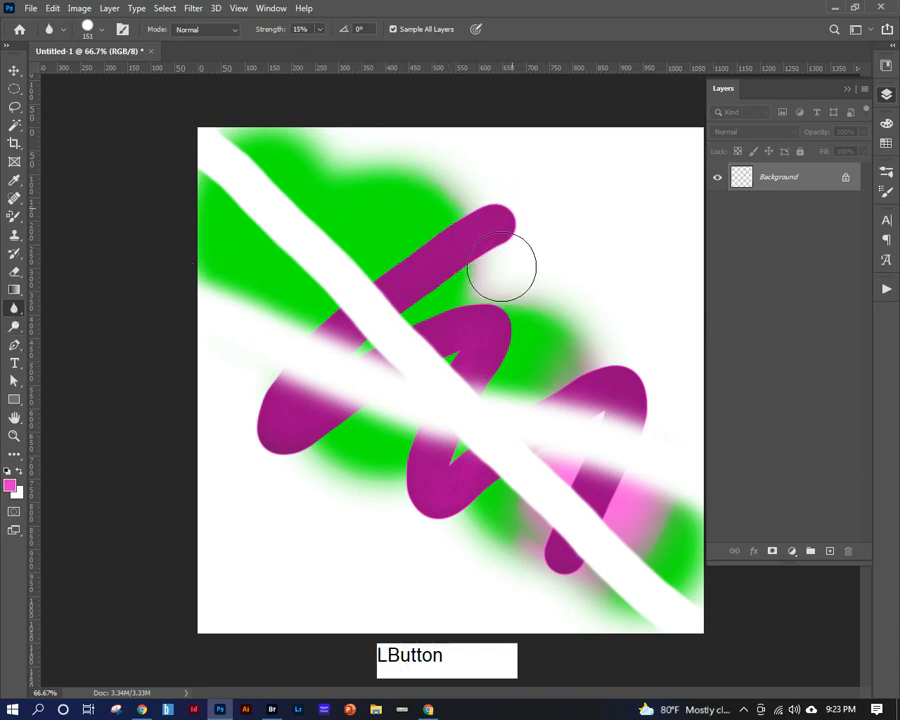
# Set the blur strength to 100% and blur the purple stroke's upper end and the green and purple edges beside it.
pyautogui.click(322, 34)
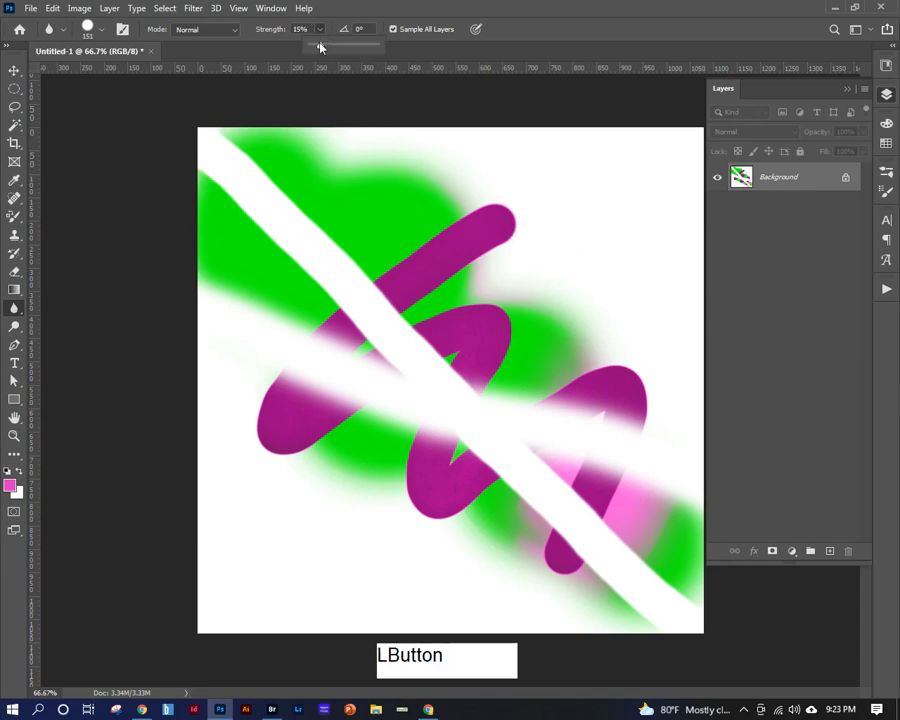
pyautogui.moveTo(312, 47); pyautogui.dragTo(378, 47)
pyautogui.moveTo(522, 227)
pyautogui.mouseDown()
pyautogui.moveTo(458, 237)
pyautogui.moveTo(484, 263)
pyautogui.moveTo(490, 255)
pyautogui.mouseUp()
pyautogui.moveTo(524, 190)
pyautogui.mouseDown()
pyautogui.moveTo(466, 207)
pyautogui.moveTo(524, 220)
pyautogui.moveTo(492, 217)
pyautogui.moveTo(484, 306)
pyautogui.mouseUp()
pyautogui.moveTo(446, 200)
pyautogui.mouseDown()
pyautogui.moveTo(472, 251)
pyautogui.moveTo(477, 336)
pyautogui.moveTo(527, 372)
pyautogui.moveTo(467, 289)
pyautogui.moveTo(461, 296)
pyautogui.moveTo(519, 370)
pyautogui.moveTo(683, 396)
pyautogui.mouseUp()
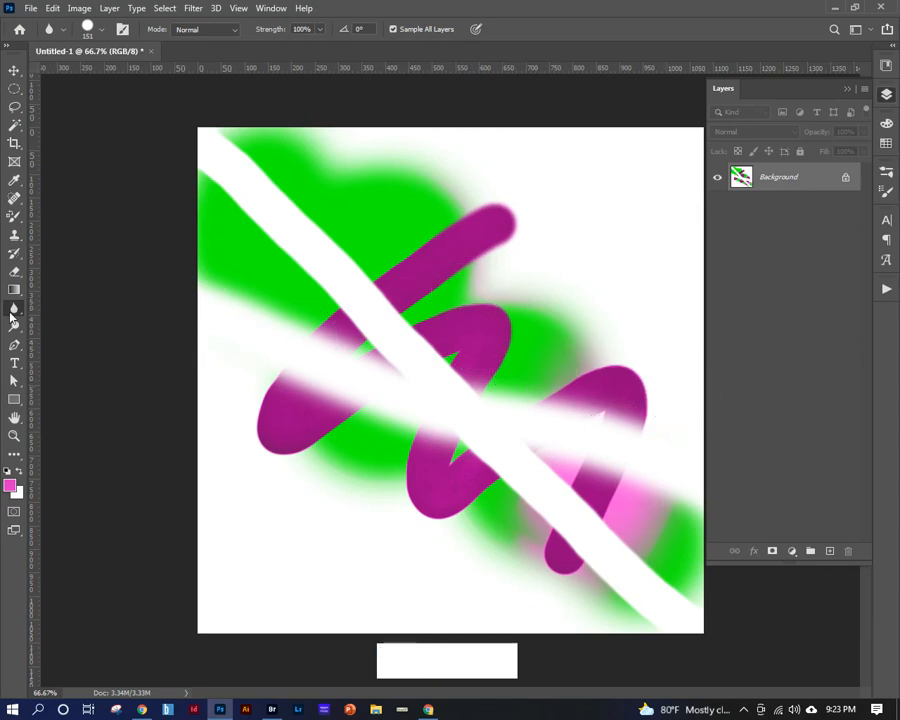
# Switch to the Sharpen tool and sharpen the purple stroke's upper end with a 519 px brush at 50% strength.
pyautogui.moveTo(21, 312); pyautogui.dragTo(50, 318)
pyautogui.moveTo(444, 352)
pyautogui.keyDown('alt'); pyautogui.mouseDown()
pyautogui.moveTo(202, 390)
pyautogui.moveTo(142, 365)
pyautogui.mouseUp(); pyautogui.keyUp('alt')
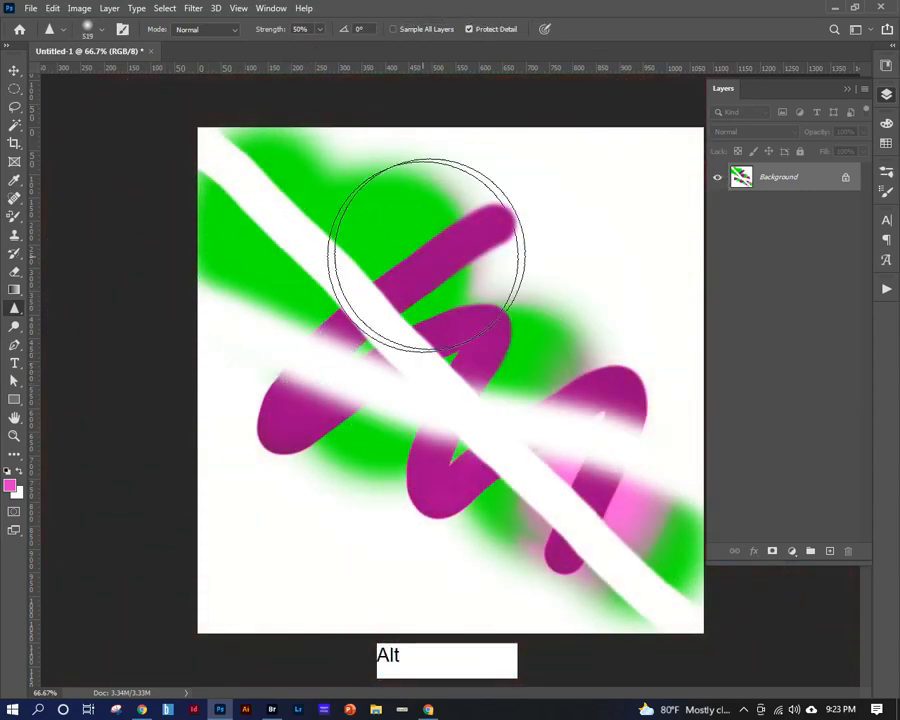
pyautogui.moveTo(506, 229); pyautogui.dragTo(454, 231)
# Set the sharpen strength to 100% and sharpen the upper purple stroke and its surroundings again.
pyautogui.click(320, 32)
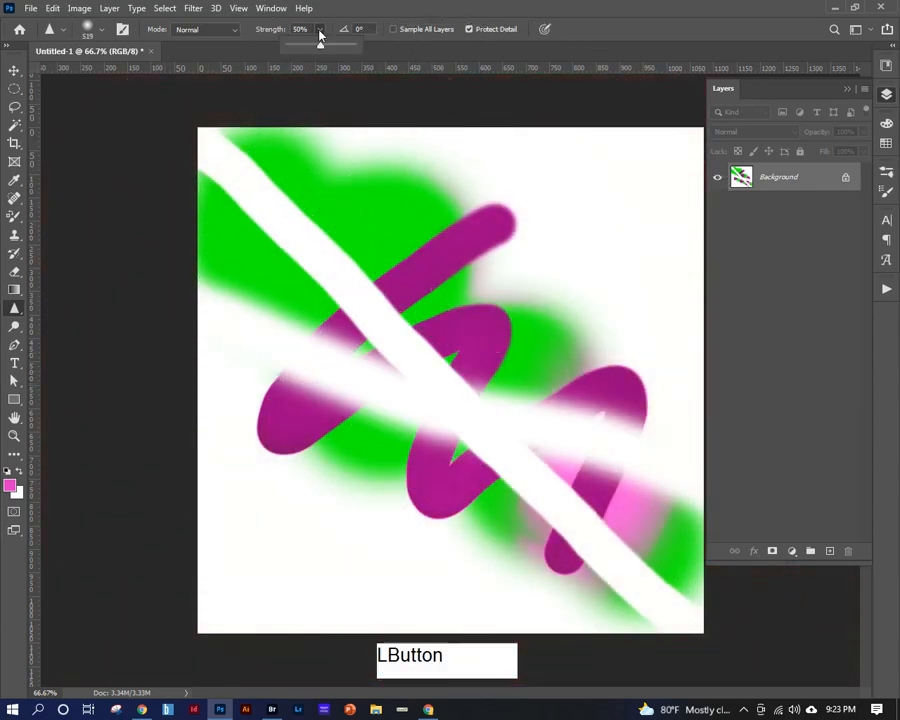
pyautogui.moveTo(337, 52); pyautogui.dragTo(355, 46)
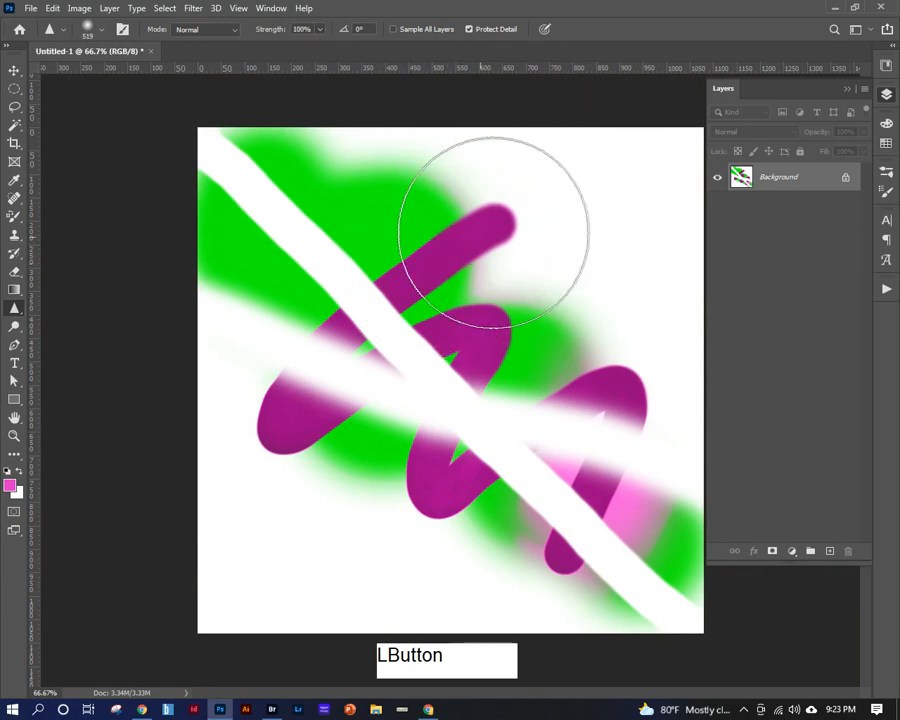
pyautogui.moveTo(491, 248)
pyautogui.mouseDown()
pyautogui.moveTo(514, 227)
pyautogui.moveTo(503, 261)
pyautogui.moveTo(511, 280)
pyautogui.moveTo(556, 306)
pyautogui.moveTo(577, 291)
pyautogui.moveTo(535, 236)
pyautogui.moveTo(455, 200)
pyautogui.moveTo(556, 270)
pyautogui.moveTo(599, 330)
pyautogui.moveTo(504, 220)
pyautogui.moveTo(474, 207)
pyautogui.moveTo(512, 281)
pyautogui.moveTo(457, 215)
pyautogui.moveTo(422, 340)
pyautogui.moveTo(346, 315)
pyautogui.mouseUp()
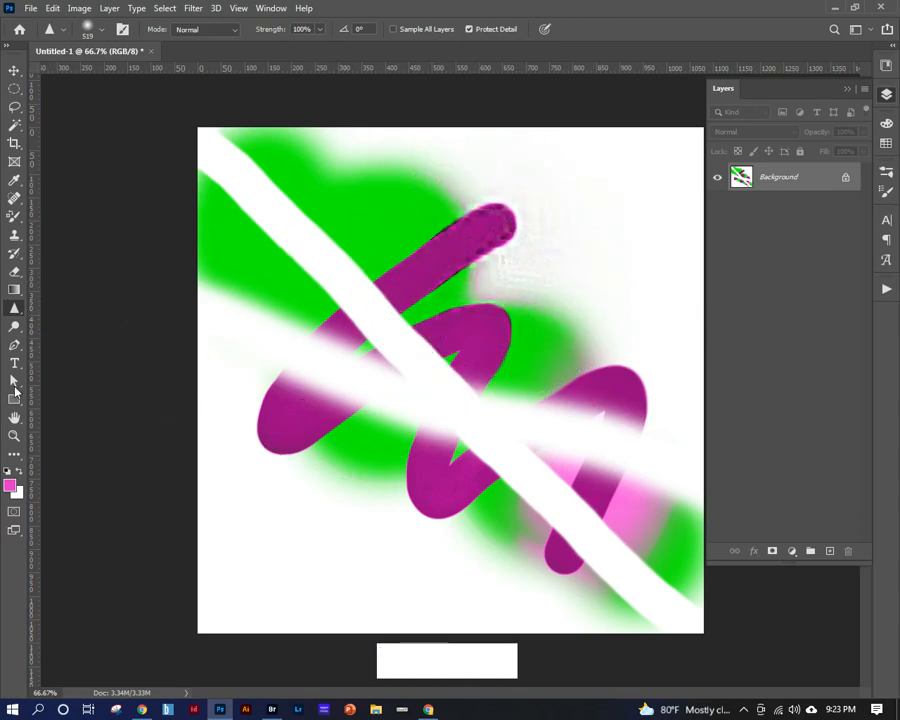
# Smudge the upper purple stroke outward into several spikes and its lower-left end downward, using a 75 px brush at 85% strength.
pyautogui.click(15, 308)
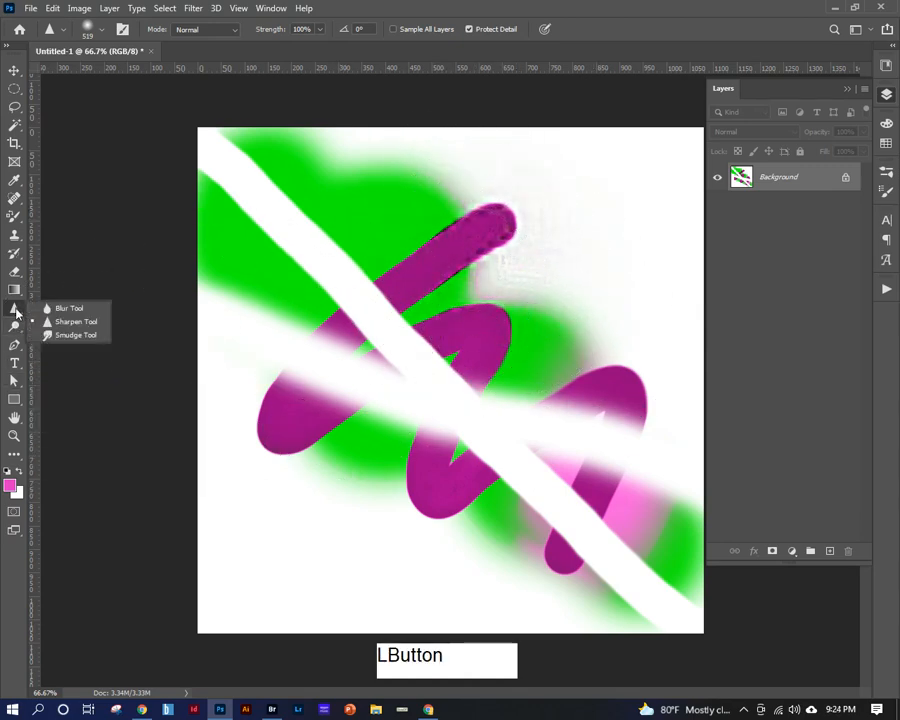
pyautogui.click(54, 336)
pyautogui.keyDown('alt'); pyautogui.moveTo(453, 265); pyautogui.dragTo(482, 270); pyautogui.keyUp('alt')
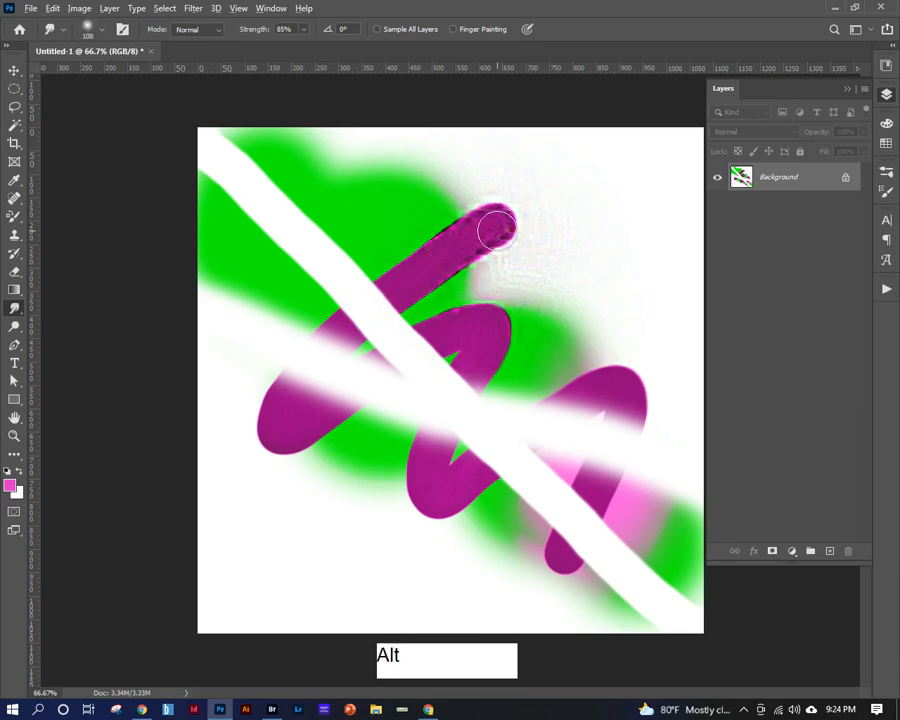
pyautogui.keyDown('alt'); pyautogui.moveTo(493, 227); pyautogui.dragTo(487, 226); pyautogui.keyUp('alt')
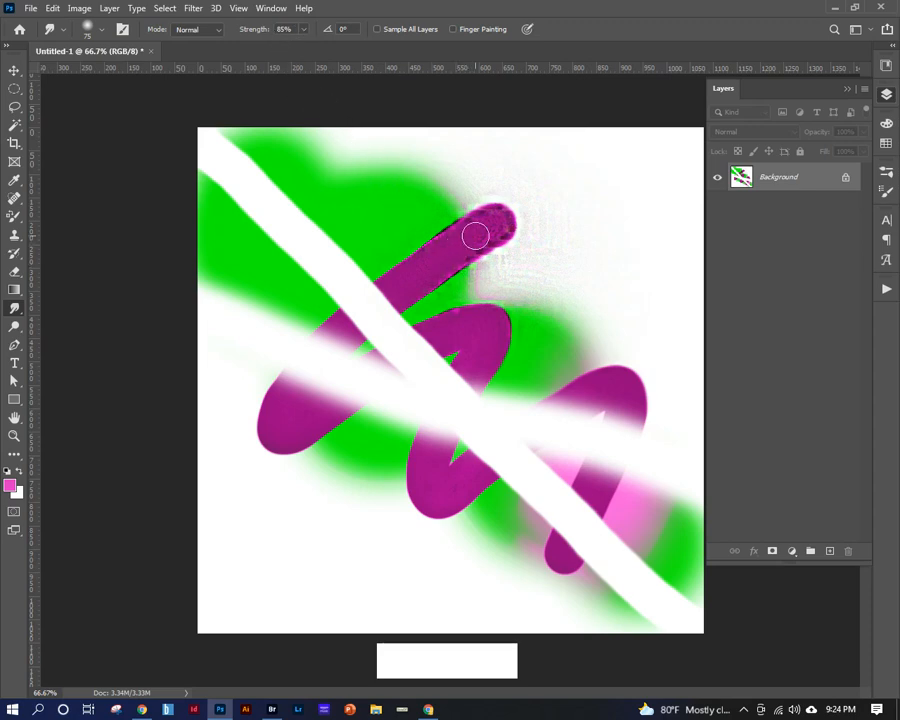
pyautogui.moveTo(461, 242); pyautogui.dragTo(665, 153)
pyautogui.moveTo(455, 250)
pyautogui.mouseDown()
pyautogui.moveTo(559, 247)
pyautogui.moveTo(637, 257)
pyautogui.mouseUp()
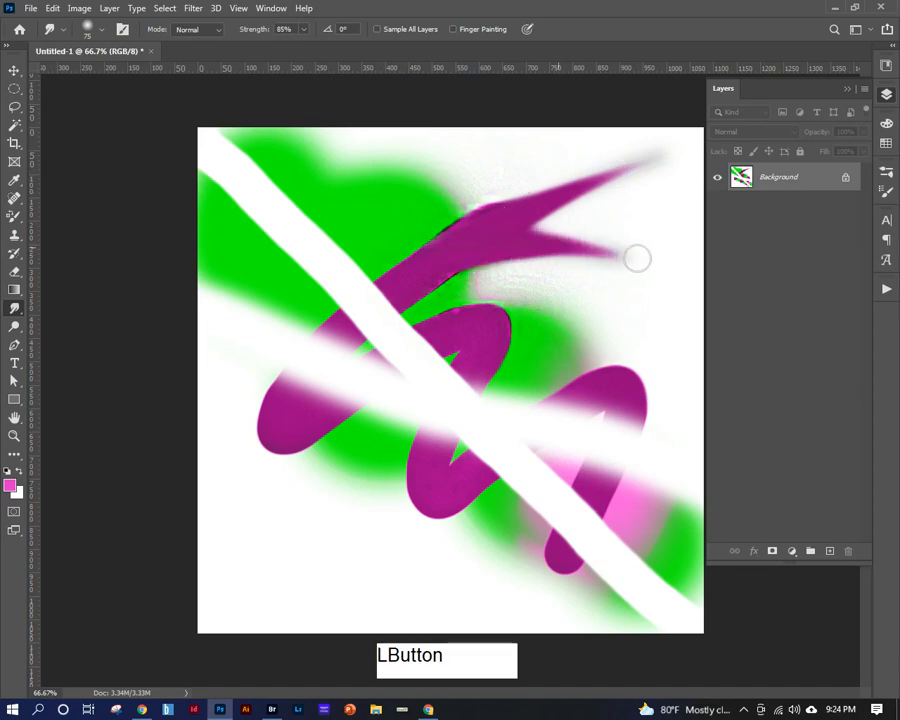
pyautogui.moveTo(408, 269); pyautogui.dragTo(619, 322)
pyautogui.moveTo(471, 213); pyautogui.dragTo(458, 135)
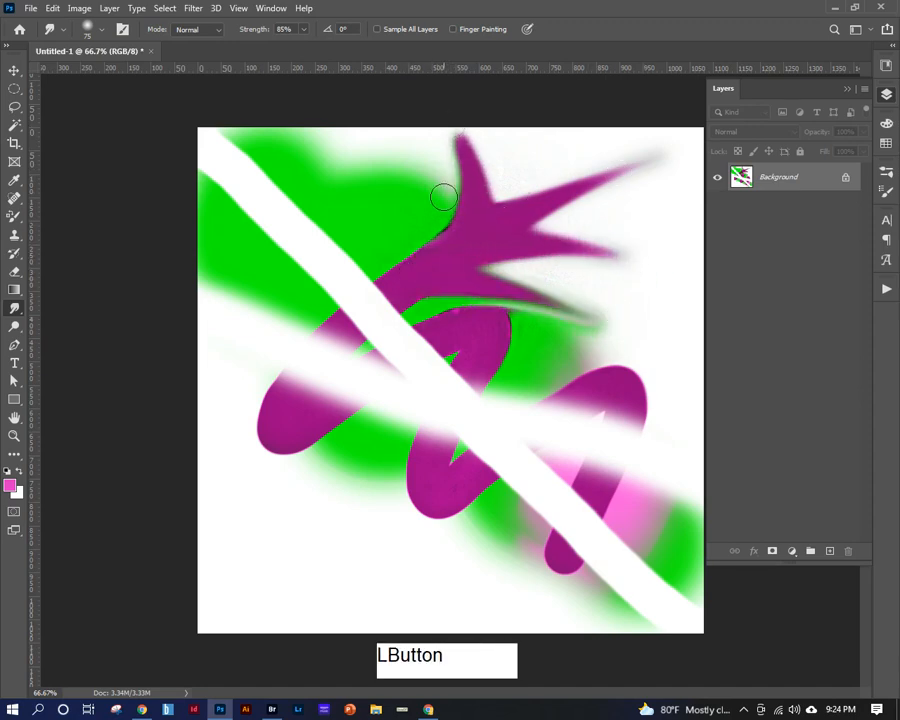
pyautogui.moveTo(433, 265)
pyautogui.mouseDown()
pyautogui.moveTo(410, 203)
pyautogui.moveTo(368, 165)
pyautogui.mouseUp()
pyautogui.moveTo(401, 266)
pyautogui.mouseDown()
pyautogui.moveTo(311, 204)
pyautogui.moveTo(247, 212)
pyautogui.mouseUp()
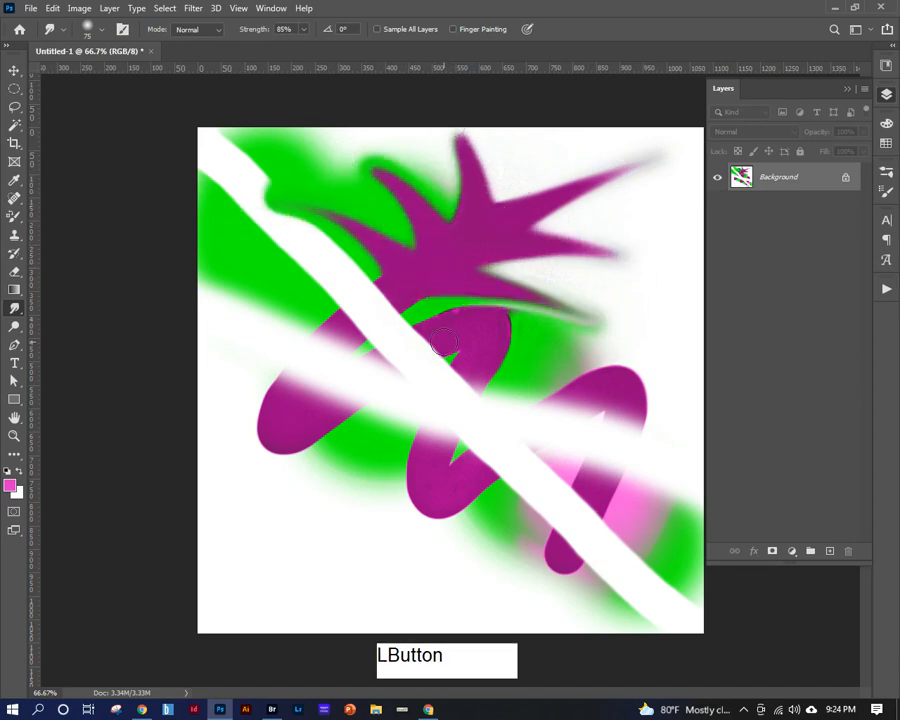
pyautogui.moveTo(280, 420)
pyautogui.mouseDown()
pyautogui.moveTo(253, 510)
pyautogui.moveTo(265, 575)
pyautogui.mouseUp()
# Smudge the lower-left purple and green areas at 15% strength, and again in zigzags at 55% strength.
pyautogui.click(305, 30)
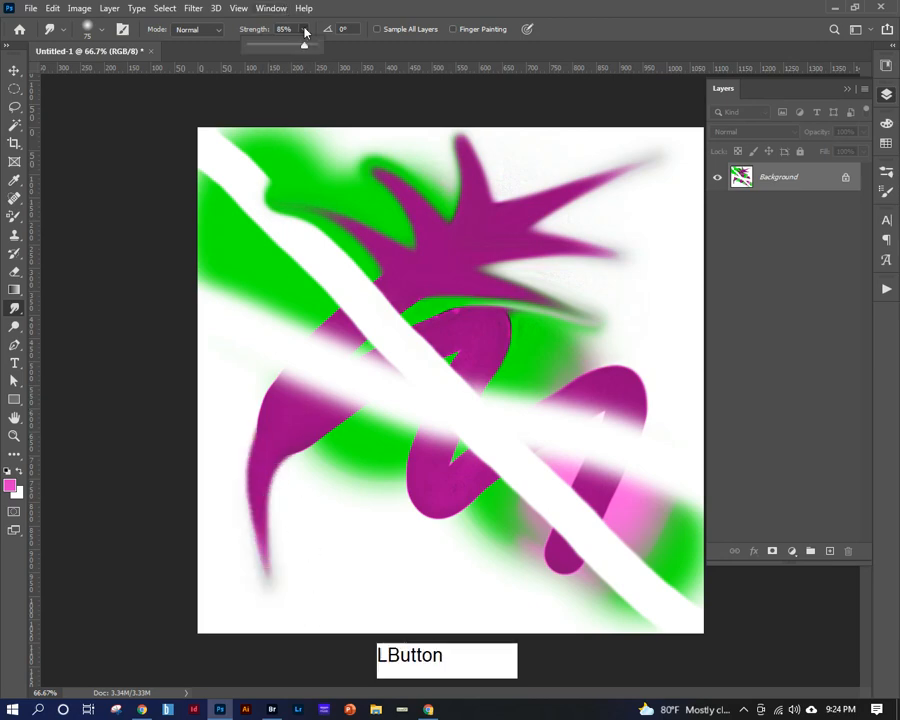
pyautogui.moveTo(257, 52); pyautogui.dragTo(261, 52)
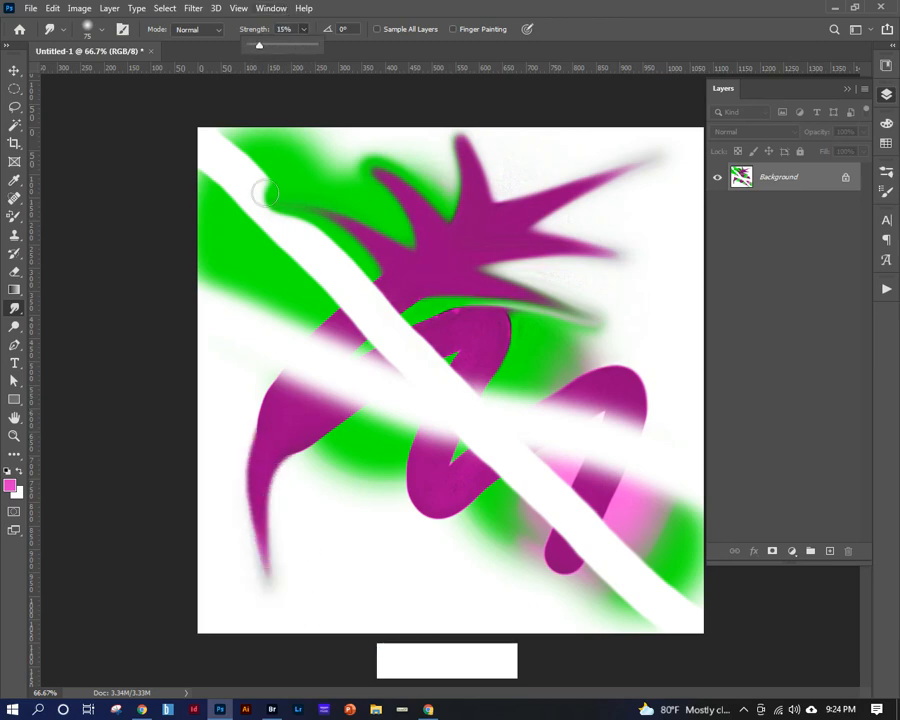
pyautogui.moveTo(290, 452); pyautogui.dragTo(370, 556)
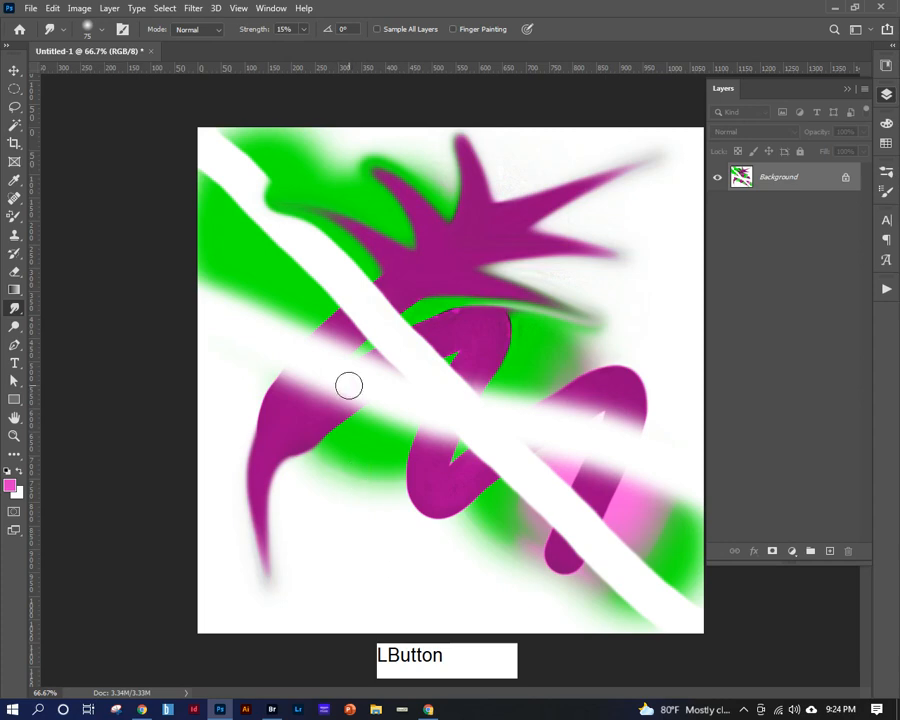
pyautogui.moveTo(349, 385); pyautogui.dragTo(364, 400)
pyautogui.click(305, 30)
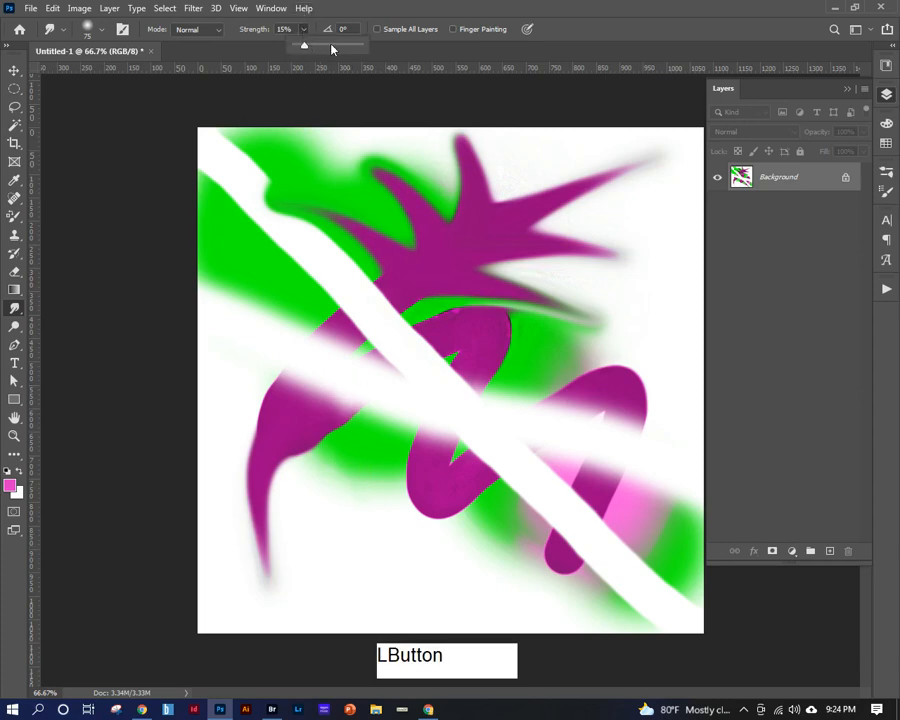
pyautogui.moveTo(334, 289)
pyautogui.mouseDown()
pyautogui.moveTo(333, 347)
pyautogui.moveTo(361, 494)
pyautogui.moveTo(390, 531)
pyautogui.moveTo(330, 410)
pyautogui.moveTo(327, 387)
pyautogui.moveTo(400, 547)
pyautogui.moveTo(330, 429)
pyautogui.moveTo(316, 320)
pyautogui.moveTo(359, 510)
pyautogui.moveTo(416, 590)
pyautogui.moveTo(348, 422)
pyautogui.moveTo(332, 326)
pyautogui.moveTo(381, 547)
pyautogui.moveTo(336, 279)
pyautogui.moveTo(394, 514)
pyautogui.moveTo(414, 547)
pyautogui.moveTo(336, 227)
pyautogui.moveTo(349, 431)
pyautogui.moveTo(367, 528)
pyautogui.moveTo(287, 276)
pyautogui.moveTo(297, 447)
pyautogui.moveTo(325, 549)
pyautogui.moveTo(227, 327)
pyautogui.moveTo(279, 545)
pyautogui.moveTo(232, 438)
pyautogui.moveTo(233, 465)
pyautogui.moveTo(309, 563)
pyautogui.mouseUp()
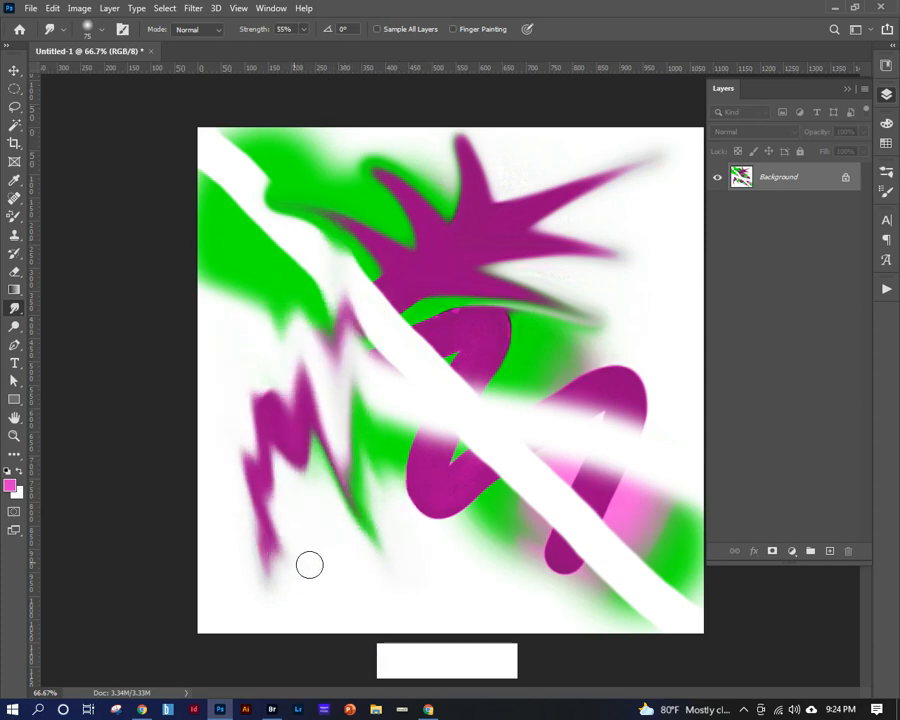
# Switch to the Dodge tool and enlarge its brush to 210 px.
pyautogui.click(16, 328)
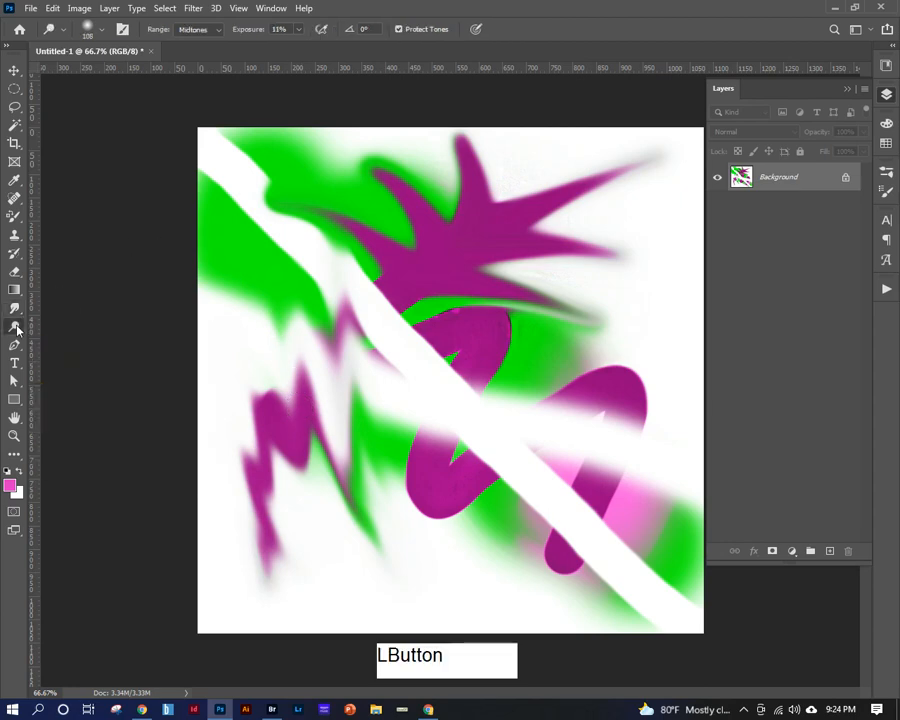
pyautogui.click(52, 328)
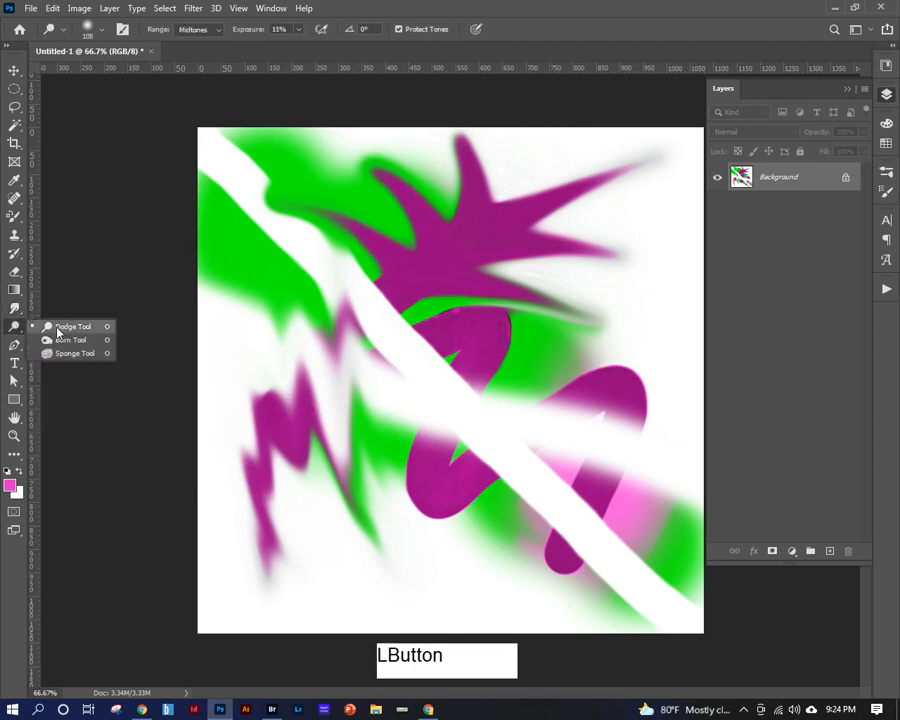
pyautogui.click(16, 335)
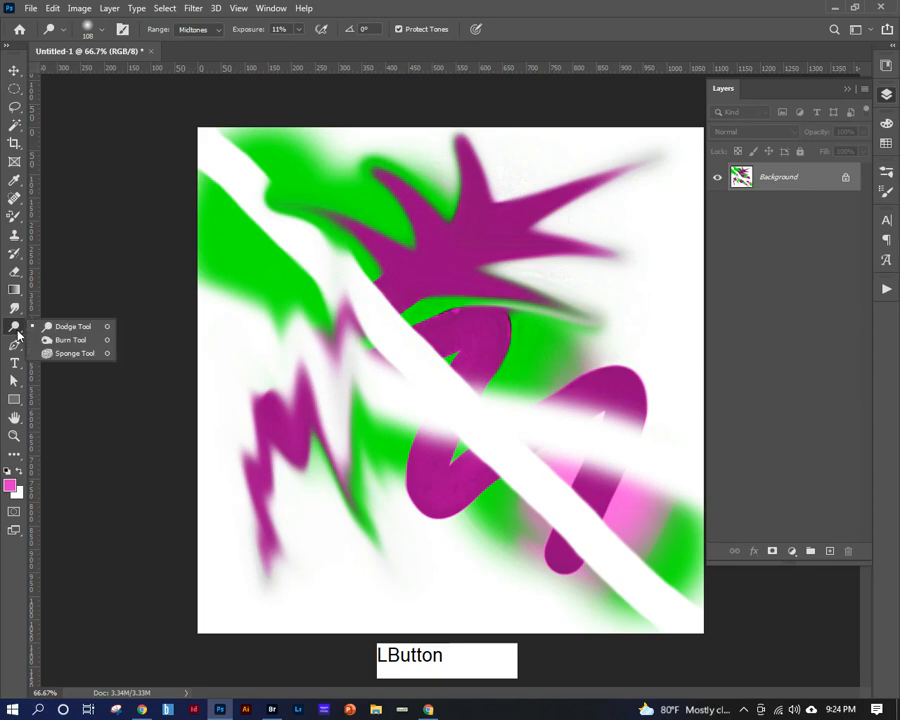
pyautogui.click(49, 328)
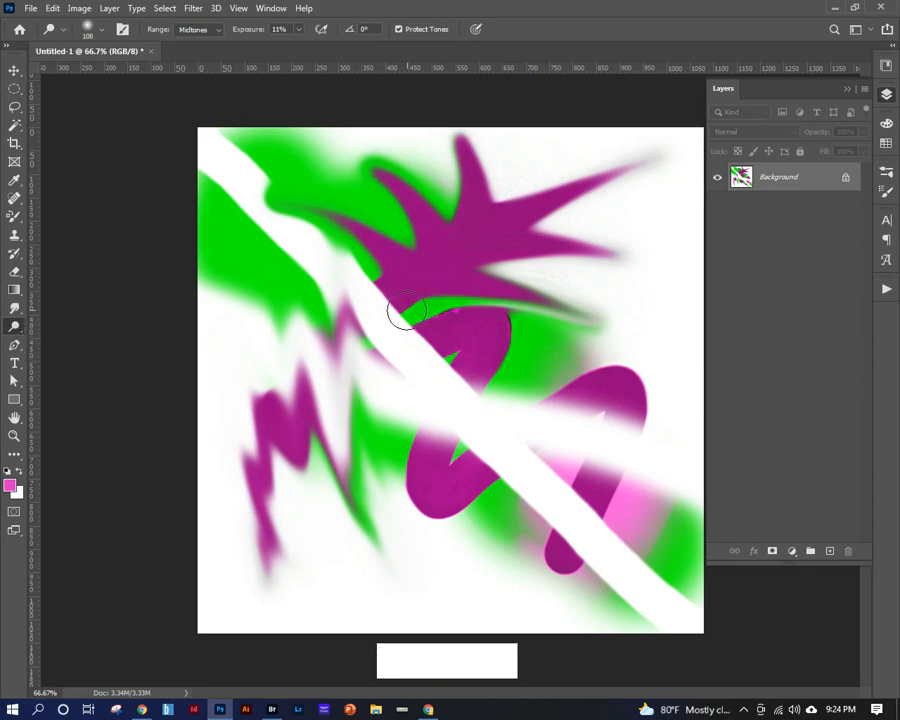
pyautogui.moveTo(351, 349)
pyautogui.mouseDown()
pyautogui.moveTo(380, 346)
pyautogui.moveTo(356, 241)
pyautogui.moveTo(354, 567)
pyautogui.moveTo(343, 358)
pyautogui.mouseUp()
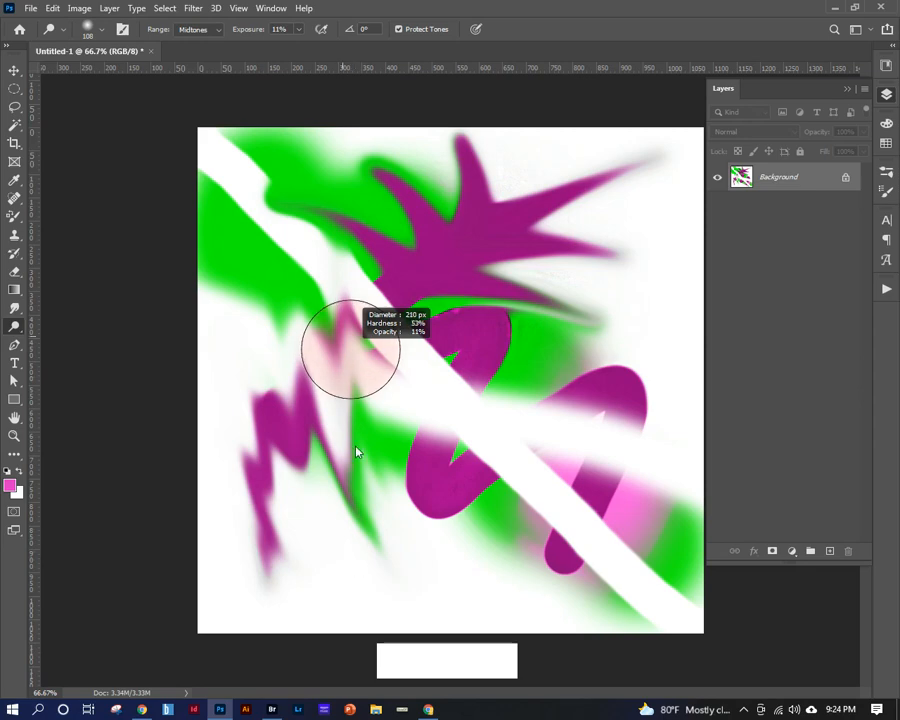
# Keep the Dodge tool active and enlarge its brush to 294 px.
pyautogui.click(16, 328)
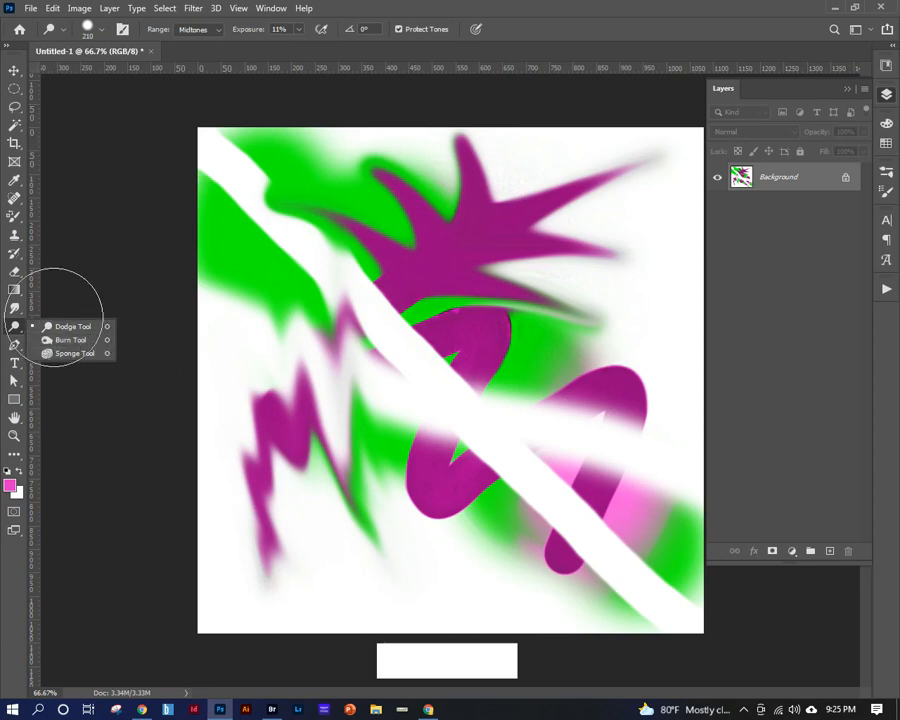
pyautogui.click(72, 327)
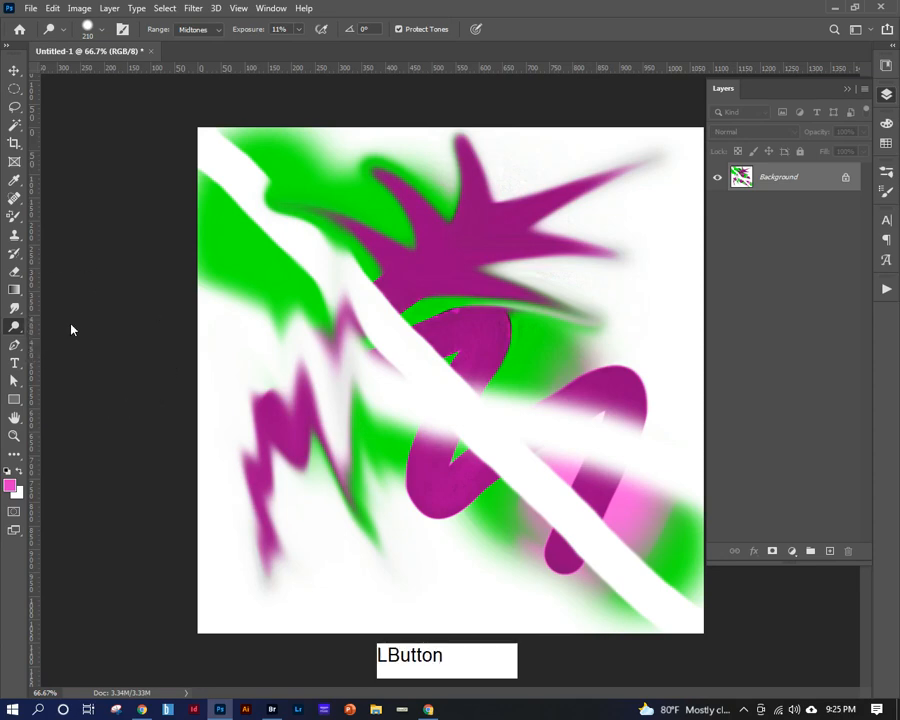
pyautogui.keyDown('alt'); pyautogui.rightClick(398, 340); pyautogui.keyUp('alt')
pyautogui.moveTo(396, 279); pyautogui.dragTo(379, 524)
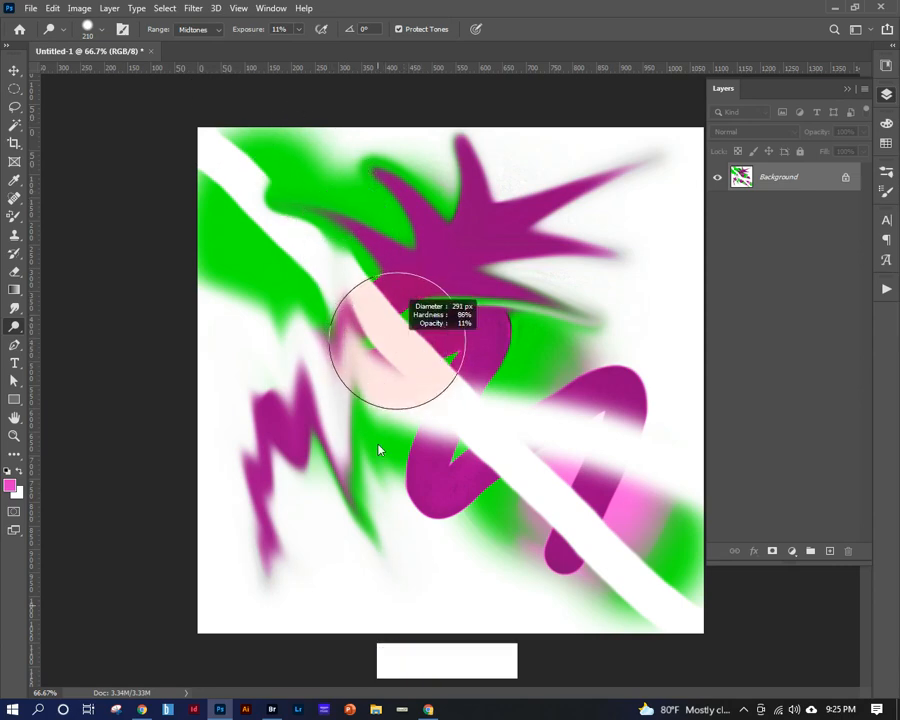
pyautogui.moveTo(379, 450)
pyautogui.mouseDown()
pyautogui.moveTo(378, 104)
pyautogui.moveTo(386, 291)
pyautogui.mouseUp()
pyautogui.moveTo(386, 447); pyautogui.dragTo(388, 351)
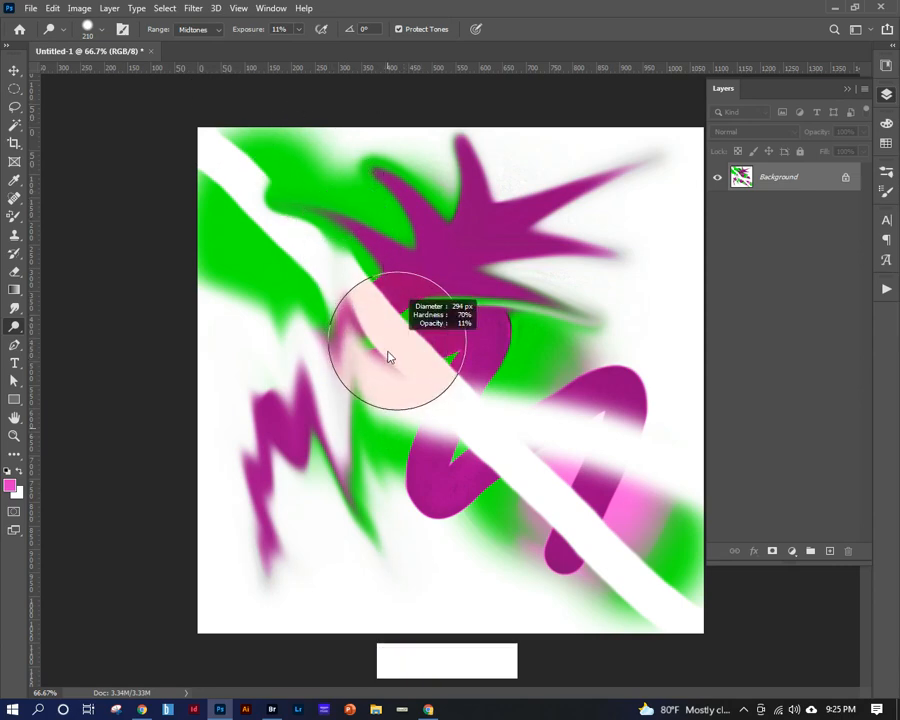
pyautogui.press('alt')
# Set the dodge exposure to 100% and lighten the midtones across the purple strokes.
pyautogui.click(299, 31)
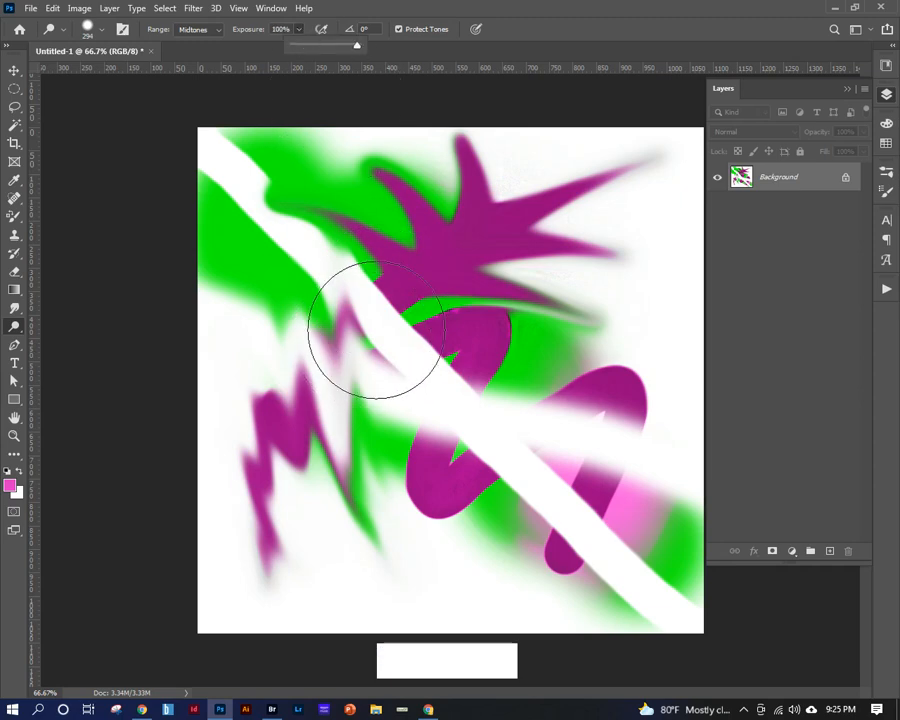
pyautogui.click(438, 315)
pyautogui.moveTo(438, 316)
pyautogui.mouseDown()
pyautogui.moveTo(326, 544)
pyautogui.moveTo(574, 432)
pyautogui.moveTo(454, 450)
pyautogui.mouseUp()
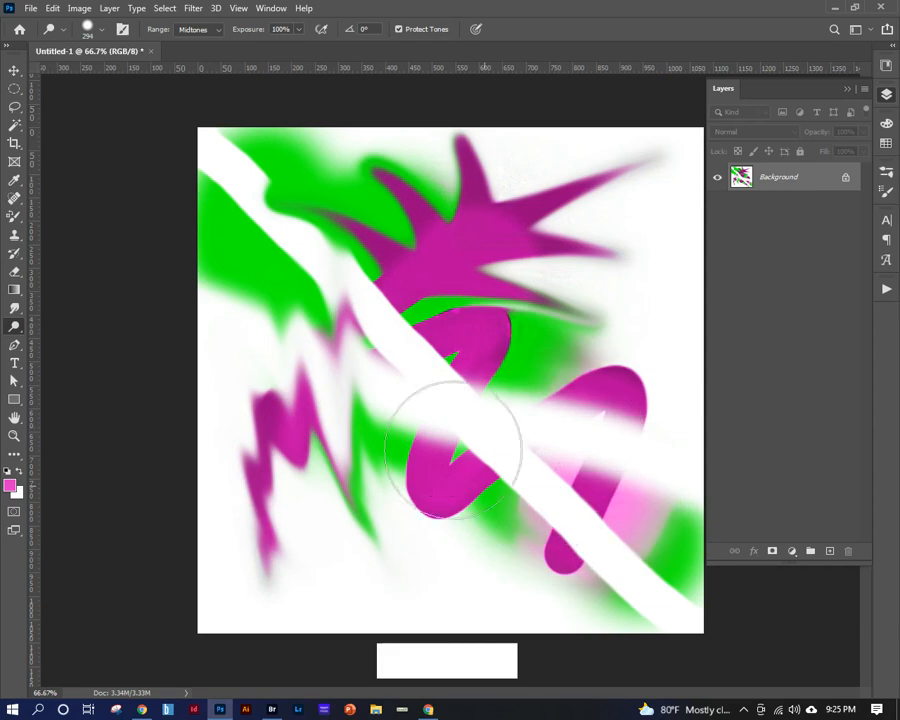
# Set the dodge range to Shadows and brush over the upper green and purple areas and the lower-left zigzag.
pyautogui.click(219, 30)
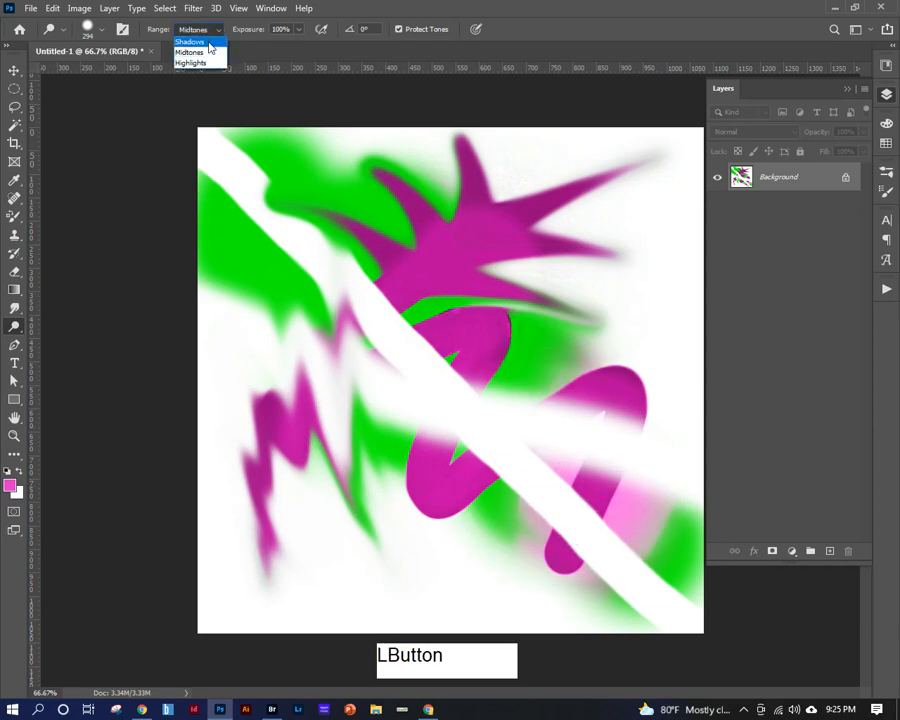
pyautogui.click(208, 42)
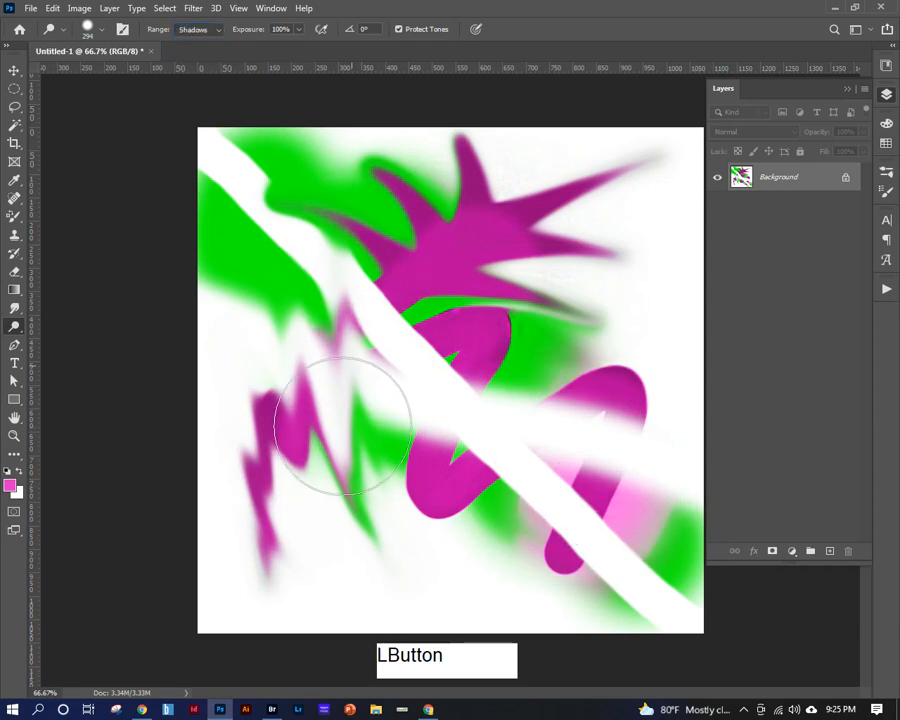
pyautogui.moveTo(366, 203); pyautogui.dragTo(396, 194)
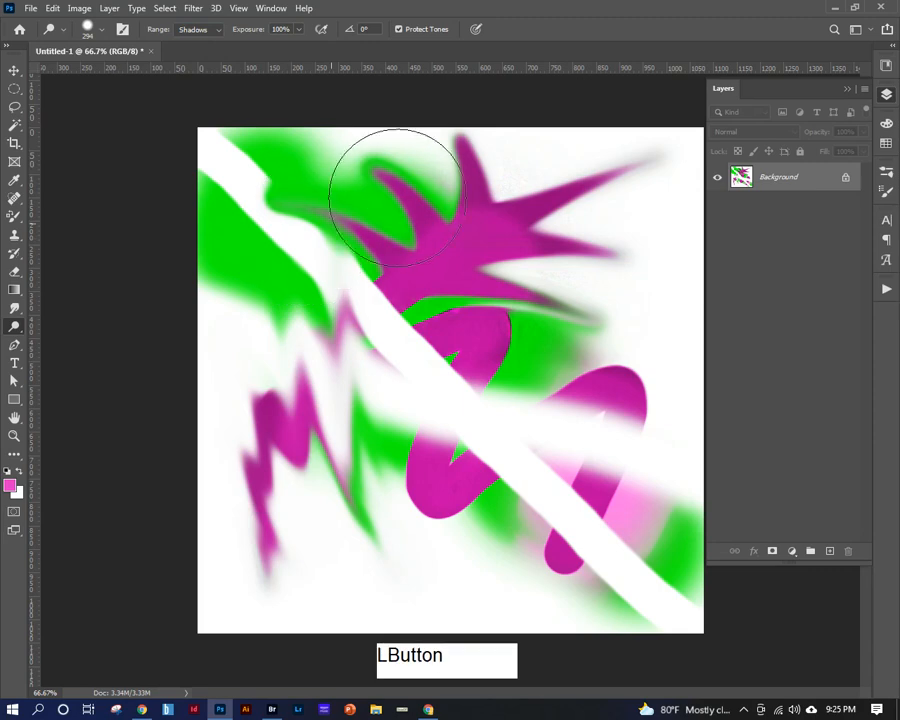
pyautogui.click(212, 25)
pyautogui.click(217, 32)
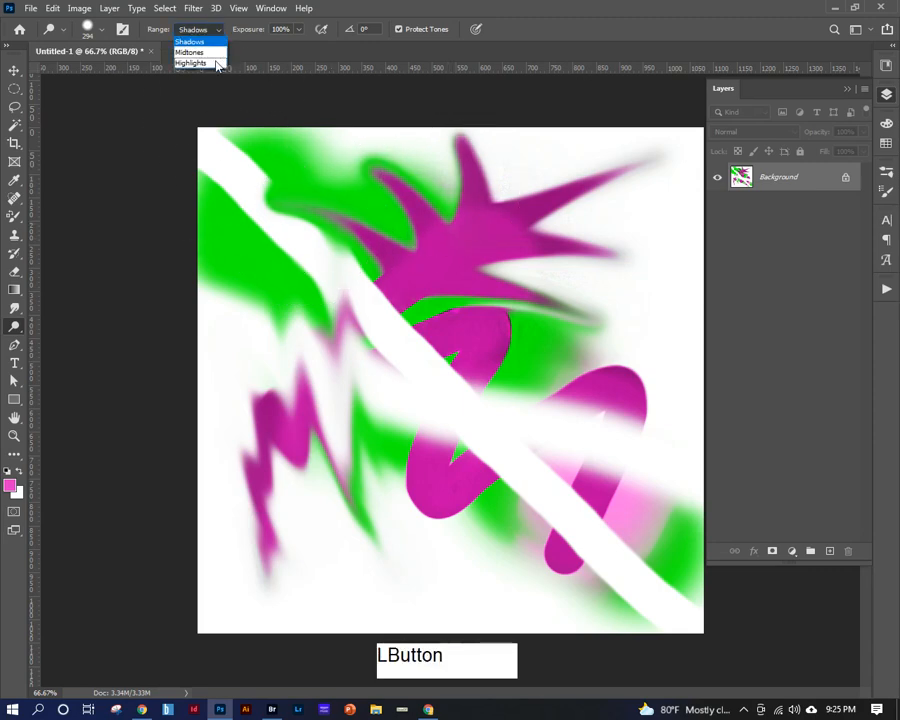
pyautogui.click(216, 62)
pyautogui.moveTo(327, 287); pyautogui.dragTo(313, 452)
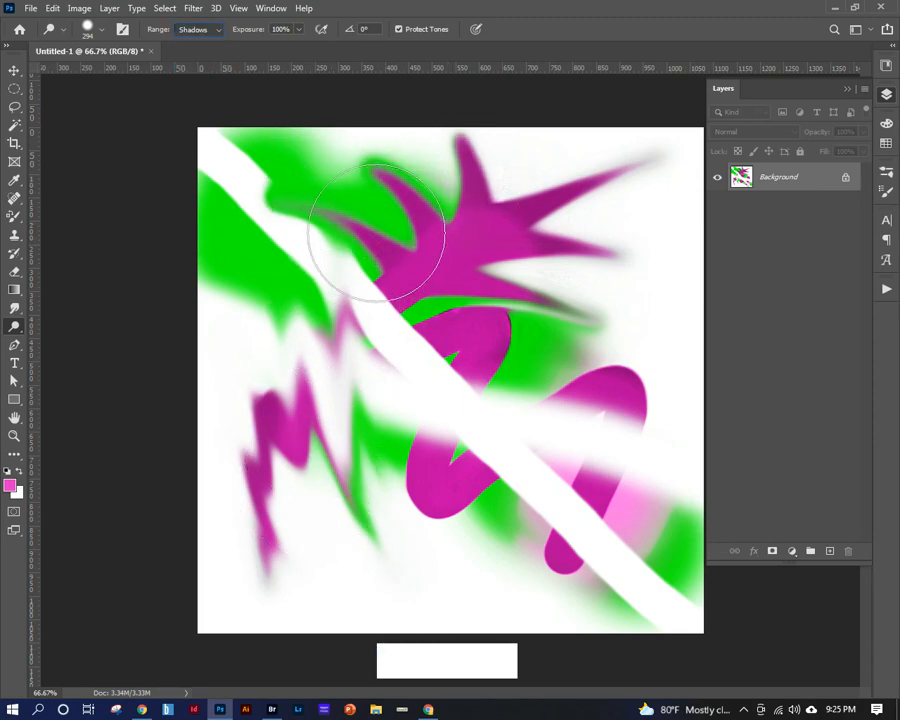
pyautogui.moveTo(376, 226)
pyautogui.mouseDown()
pyautogui.moveTo(337, 337)
pyautogui.moveTo(331, 498)
pyautogui.moveTo(496, 416)
pyautogui.moveTo(585, 433)
pyautogui.moveTo(433, 454)
pyautogui.moveTo(342, 508)
pyautogui.moveTo(505, 398)
pyautogui.moveTo(400, 385)
pyautogui.moveTo(270, 466)
pyautogui.mouseUp()
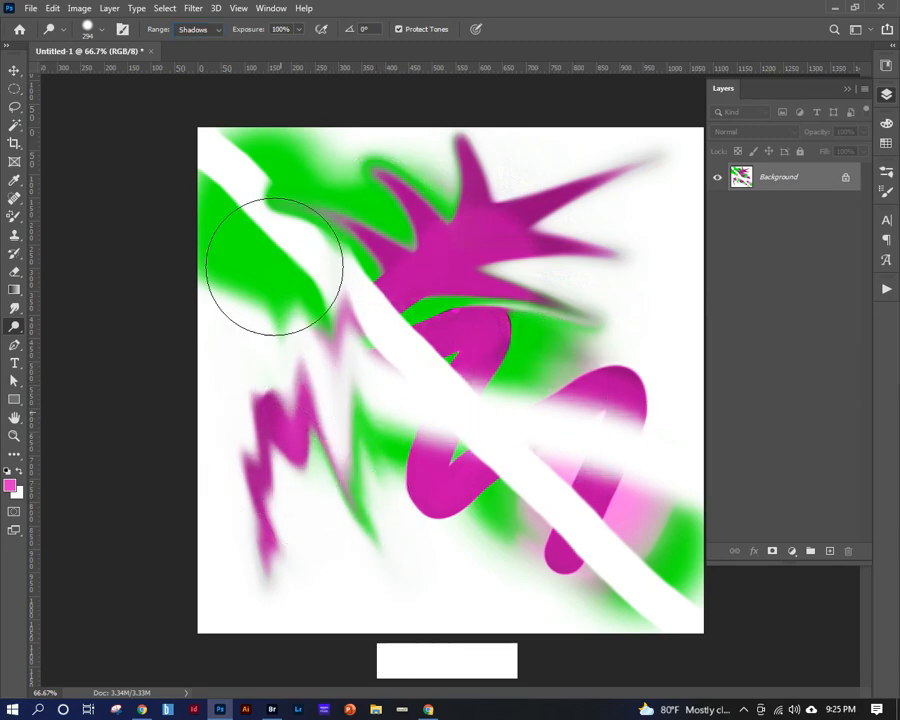
# Set the dodge range back to Midtones and lighten the central purple shapes.
pyautogui.click(219, 35)
pyautogui.click(241, 50)
pyautogui.moveTo(331, 271)
pyautogui.mouseDown()
pyautogui.moveTo(461, 362)
pyautogui.moveTo(567, 531)
pyautogui.moveTo(390, 283)
pyautogui.mouseUp()
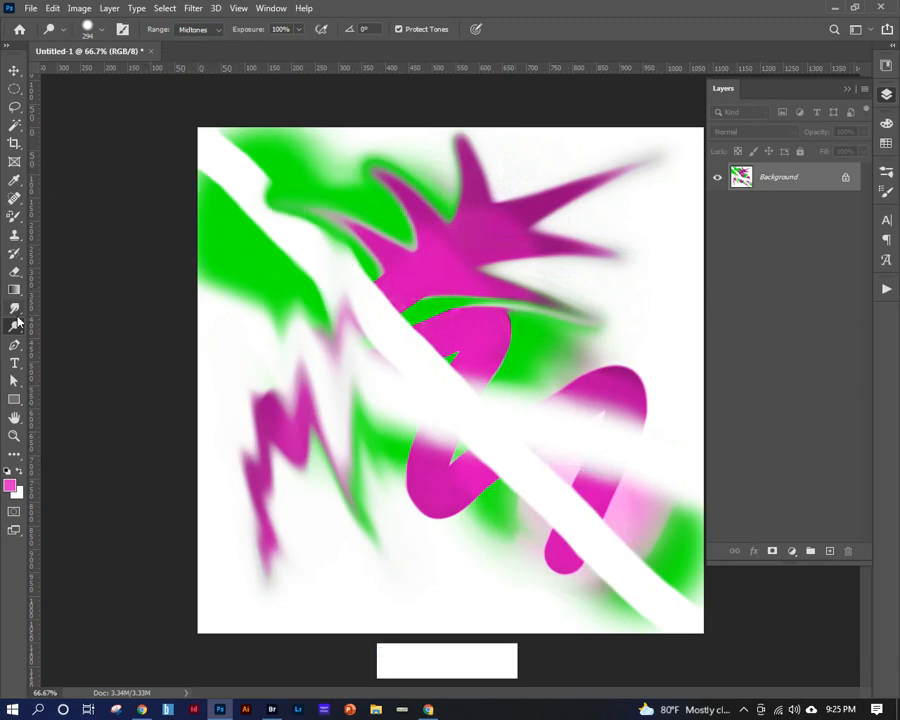
# Lower the dodge exposure to 24%, and further down to 12%.
pyautogui.click(298, 29)
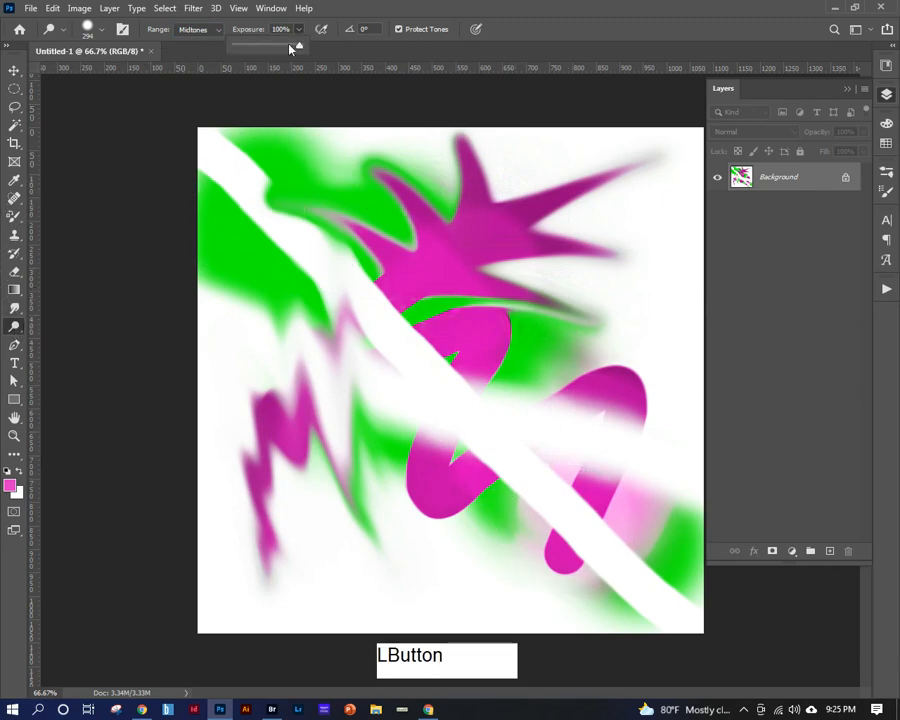
pyautogui.moveTo(253, 50); pyautogui.dragTo(250, 50)
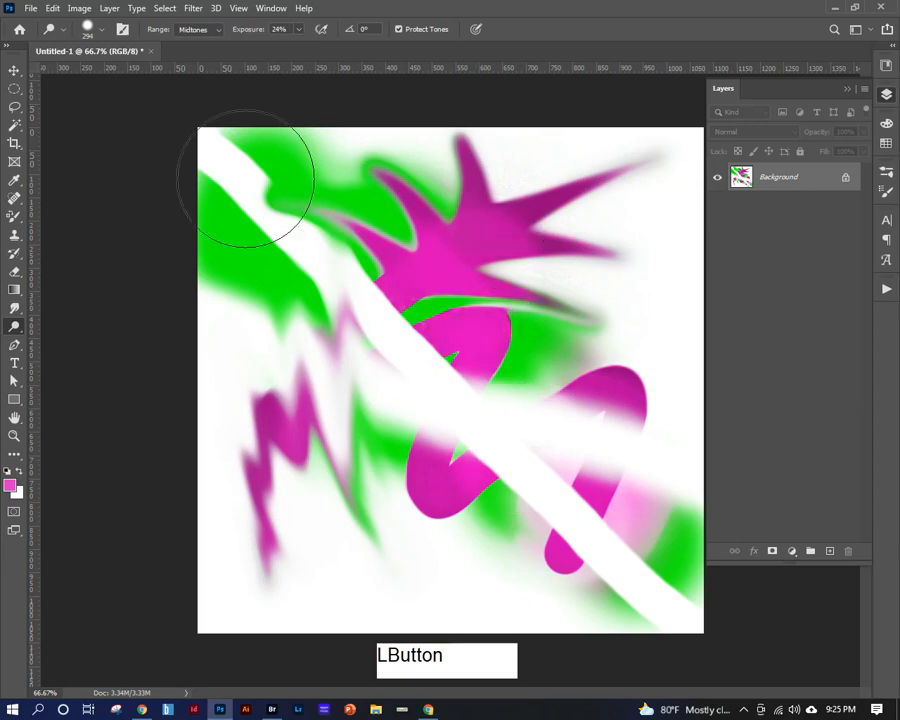
pyautogui.click(297, 29)
pyautogui.moveTo(297, 49); pyautogui.dragTo(291, 46)
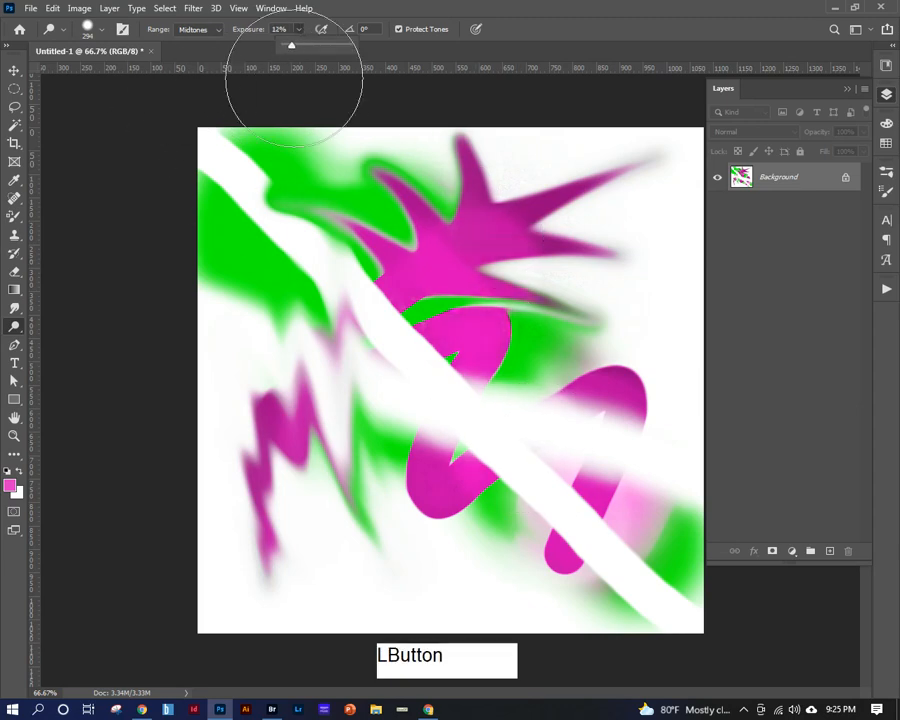
# Switch to the Burn tool and darken the highlights around the center with a 618 px brush at 14% exposure.
pyautogui.click(15, 330)
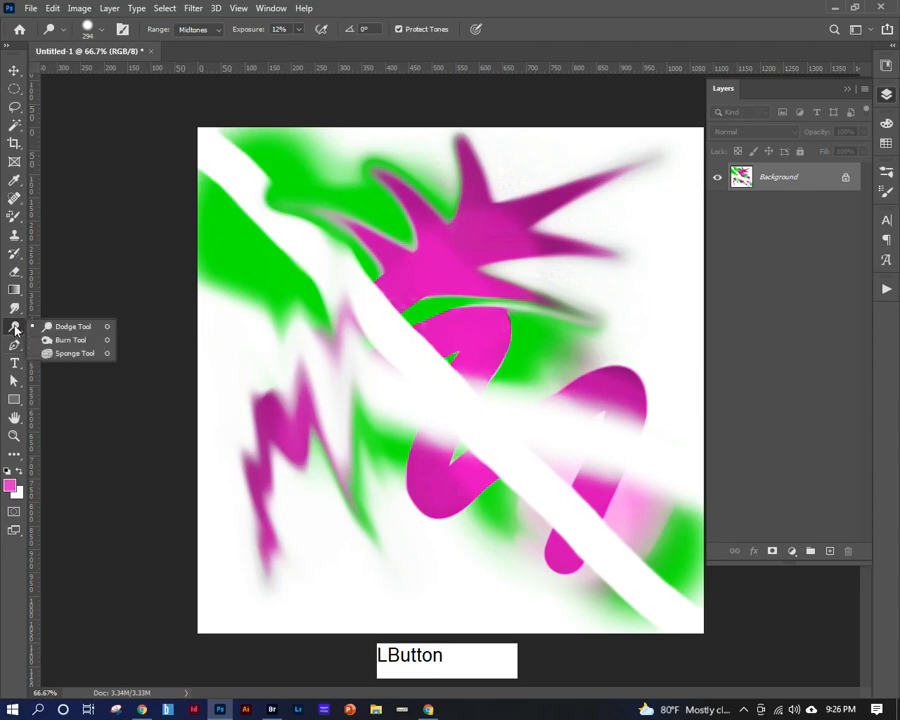
pyautogui.click(48, 342)
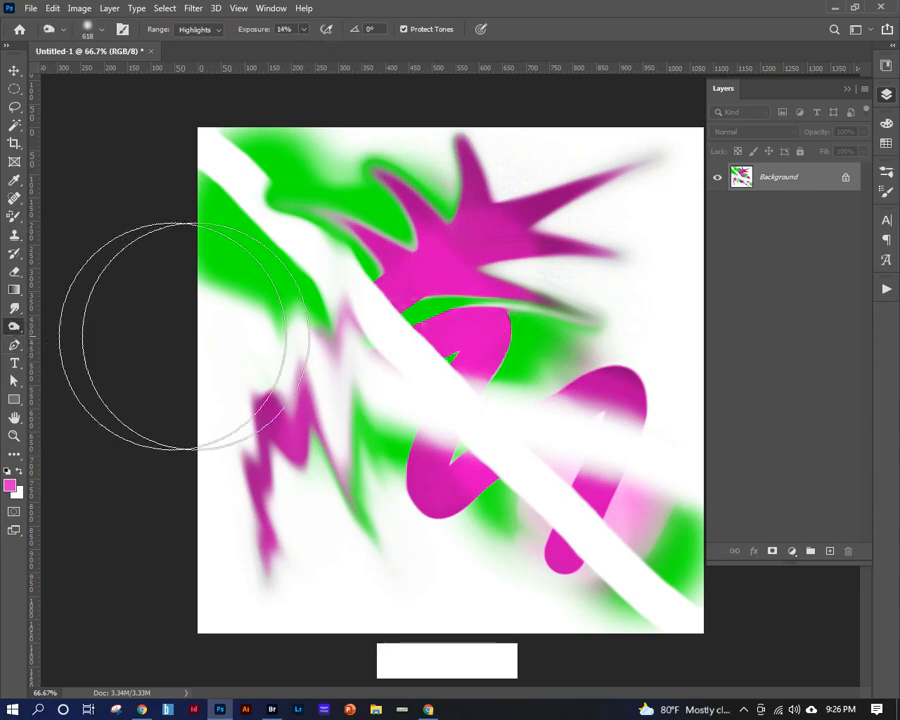
pyautogui.moveTo(509, 289)
pyautogui.mouseDown()
pyautogui.moveTo(399, 481)
pyautogui.moveTo(509, 246)
pyautogui.moveTo(426, 398)
pyautogui.moveTo(476, 285)
pyautogui.moveTo(420, 200)
pyautogui.mouseUp()
# Set the burn exposure to 100% and darken the highlights down the left half of the canvas.
pyautogui.click(304, 31)
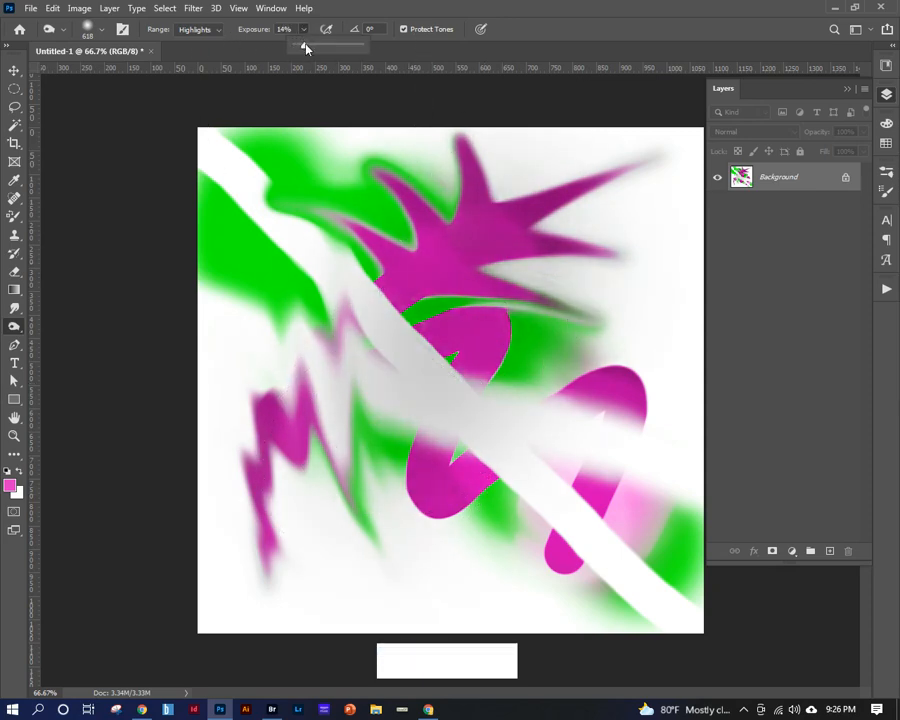
pyautogui.moveTo(305, 47); pyautogui.dragTo(363, 48)
pyautogui.moveTo(320, 190)
pyautogui.mouseDown()
pyautogui.moveTo(348, 247)
pyautogui.moveTo(338, 535)
pyautogui.mouseUp()
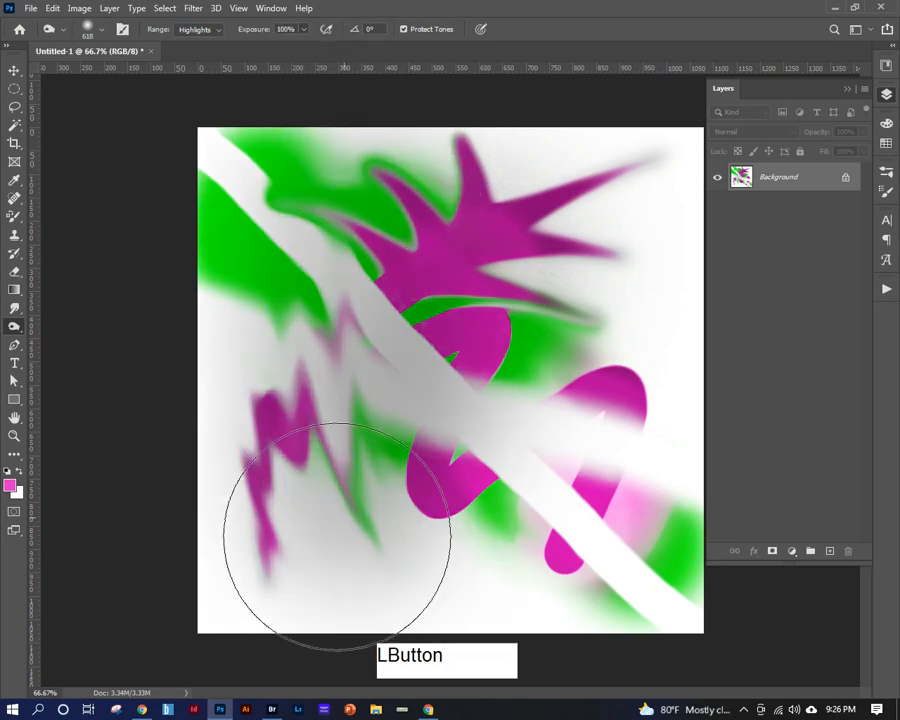
# Burn the upper-left and central artwork with the range on Midtones, and again with it on Shadows.
pyautogui.click(220, 33)
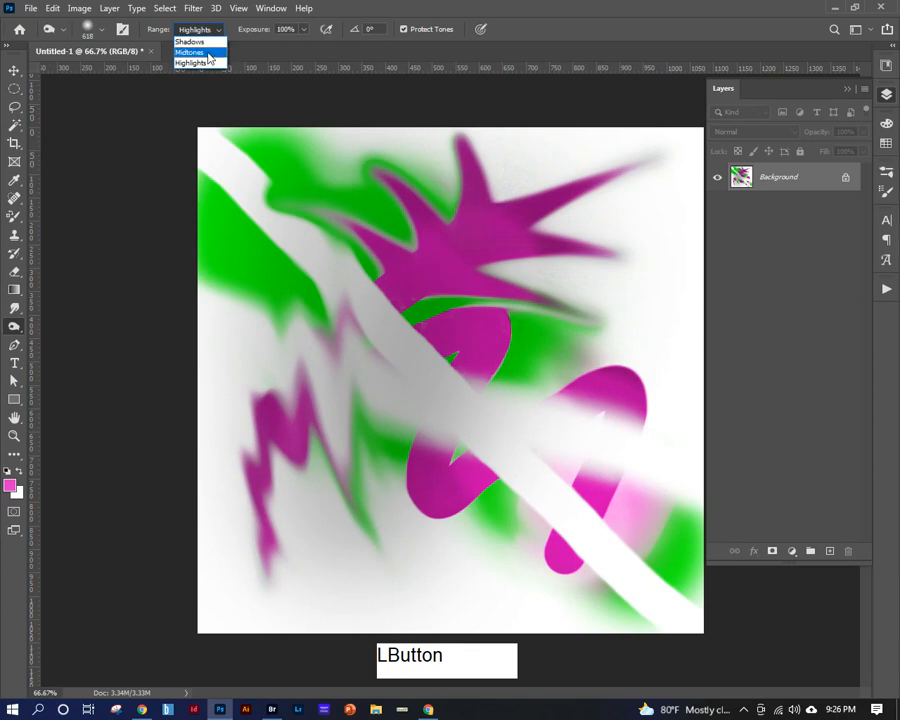
pyautogui.click(200, 54)
pyautogui.moveTo(360, 235)
pyautogui.mouseDown()
pyautogui.moveTo(538, 466)
pyautogui.moveTo(597, 506)
pyautogui.moveTo(331, 291)
pyautogui.moveTo(320, 270)
pyautogui.mouseUp()
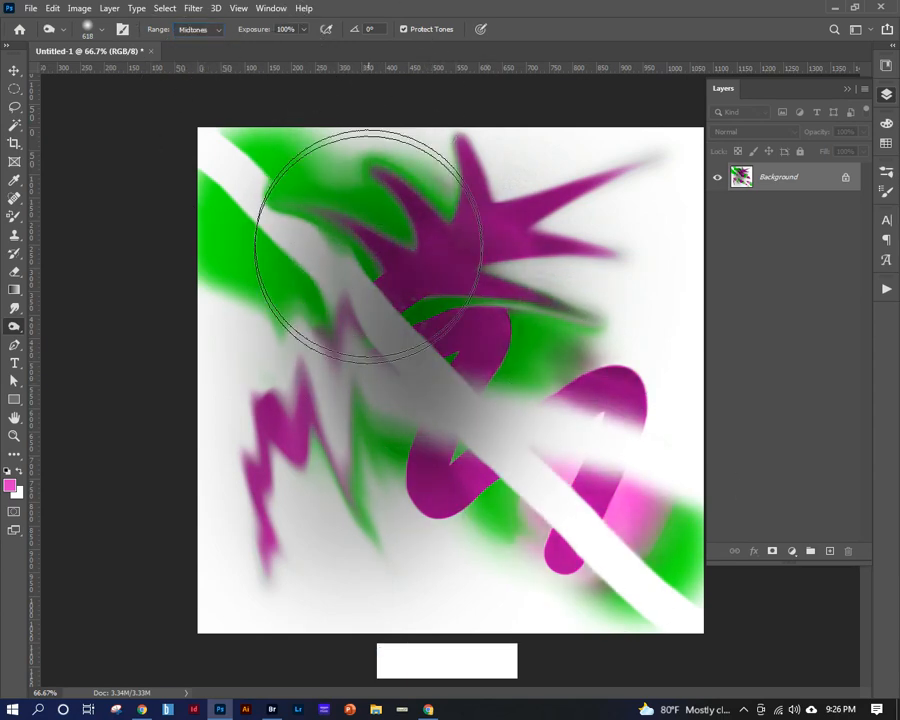
pyautogui.moveTo(385, 240)
pyautogui.mouseDown()
pyautogui.moveTo(448, 400)
pyautogui.moveTo(585, 492)
pyautogui.moveTo(422, 372)
pyautogui.mouseUp()
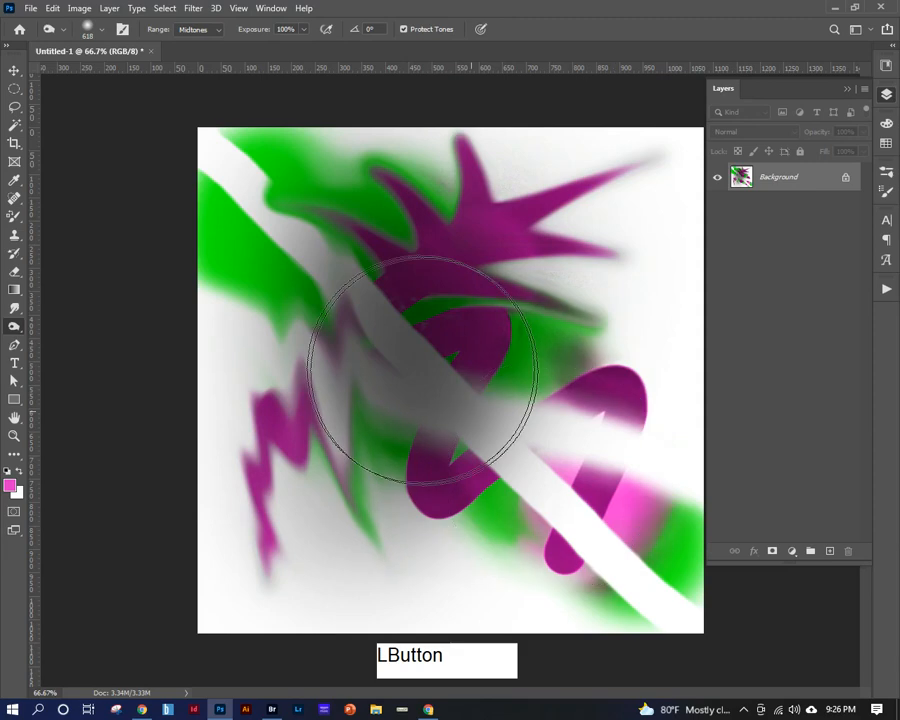
pyautogui.click(210, 30)
pyautogui.moveTo(280, 166)
pyautogui.mouseDown()
pyautogui.moveTo(482, 478)
pyautogui.moveTo(593, 556)
pyautogui.moveTo(327, 307)
pyautogui.moveTo(338, 210)
pyautogui.moveTo(241, 342)
pyautogui.moveTo(290, 320)
pyautogui.mouseUp()
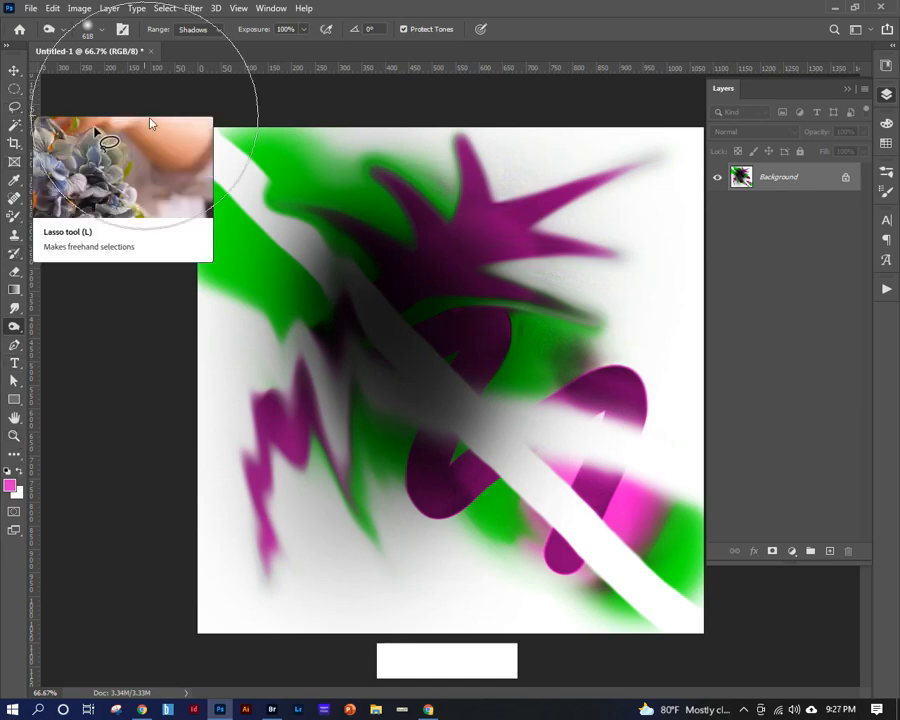
# Switch to Chrome and search Google Images for "zits on face".
pyautogui.click(31, 9)
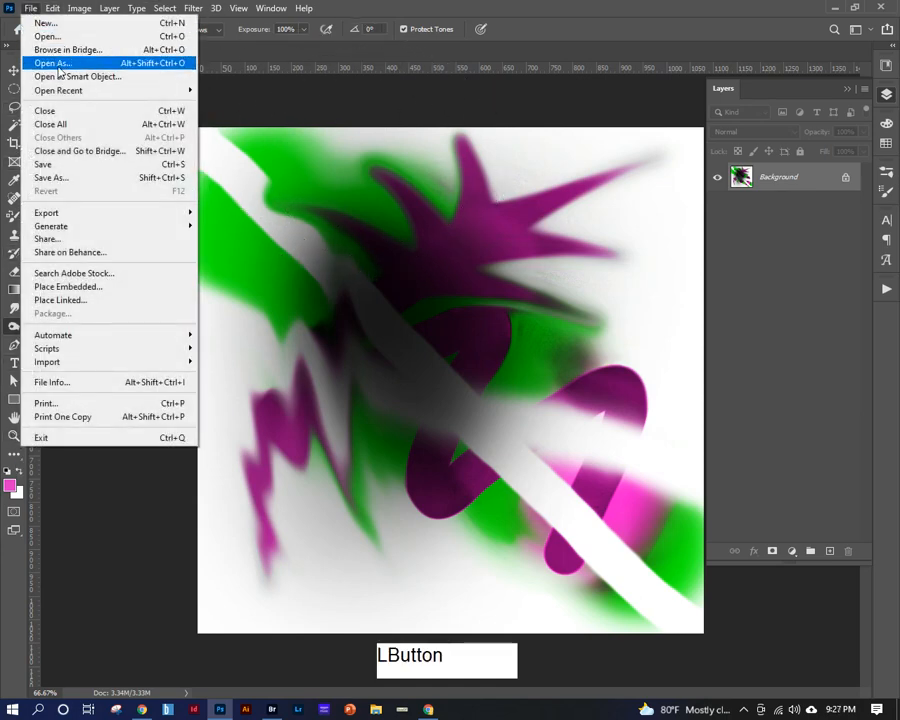
pyautogui.click(430, 712)
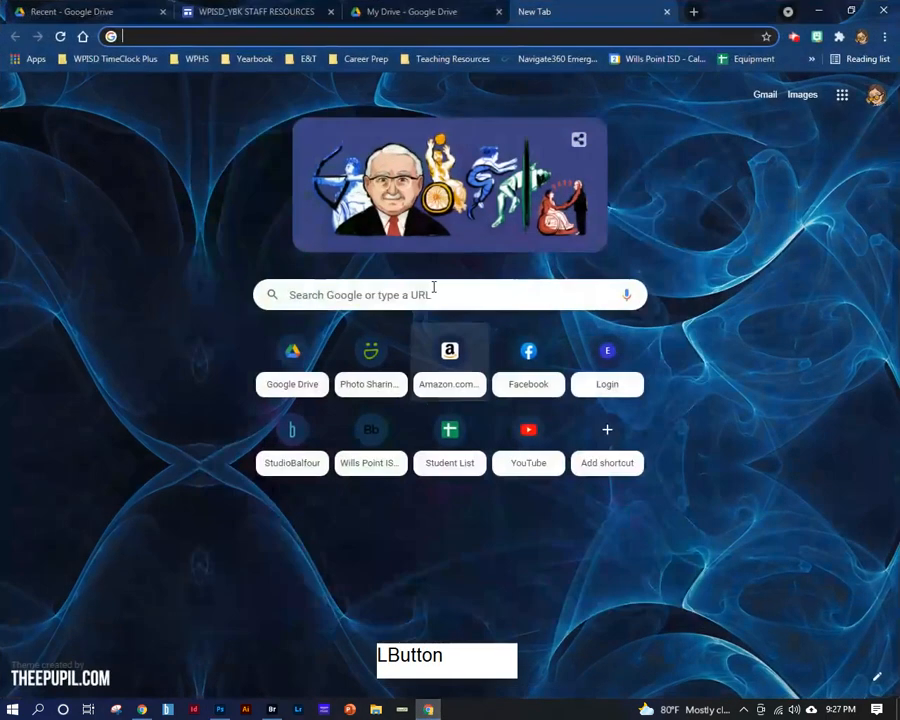
pyautogui.click(500, 35)
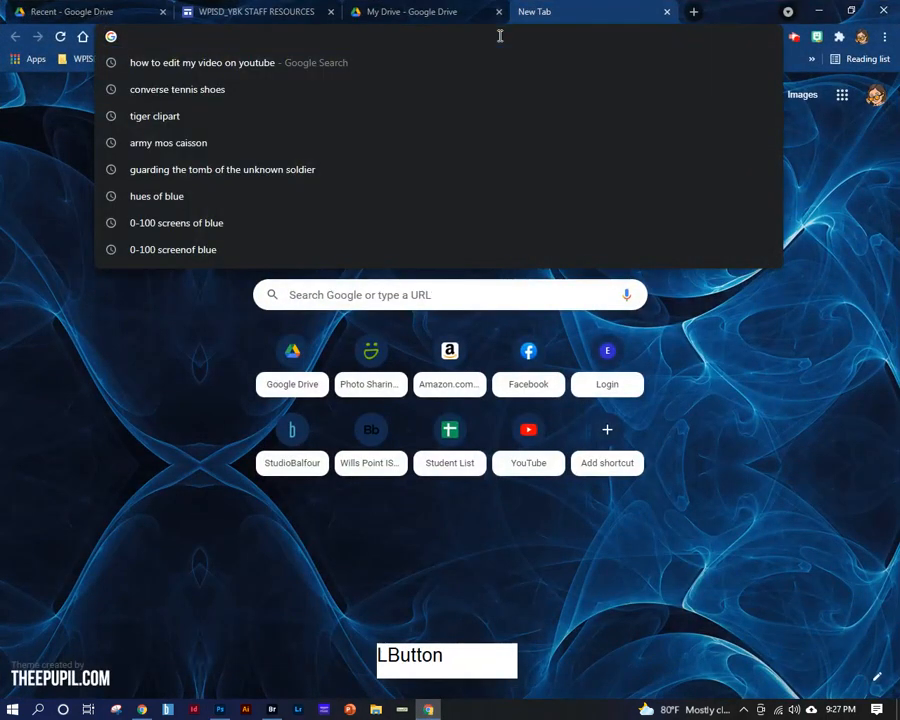
pyautogui.write('zits on fac')
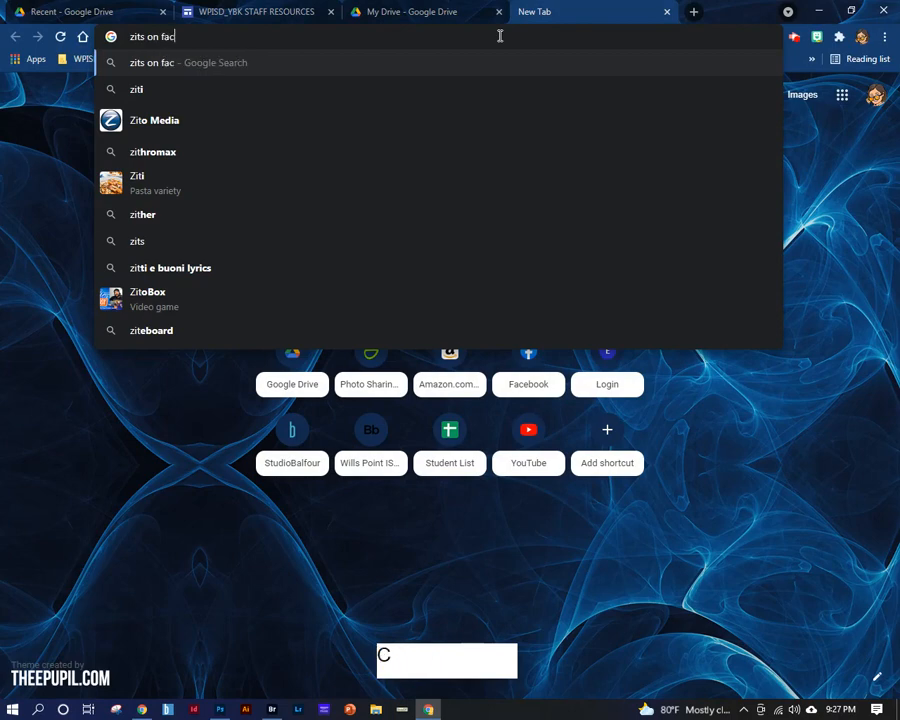
pyautogui.write('e')
pyautogui.press('Return')
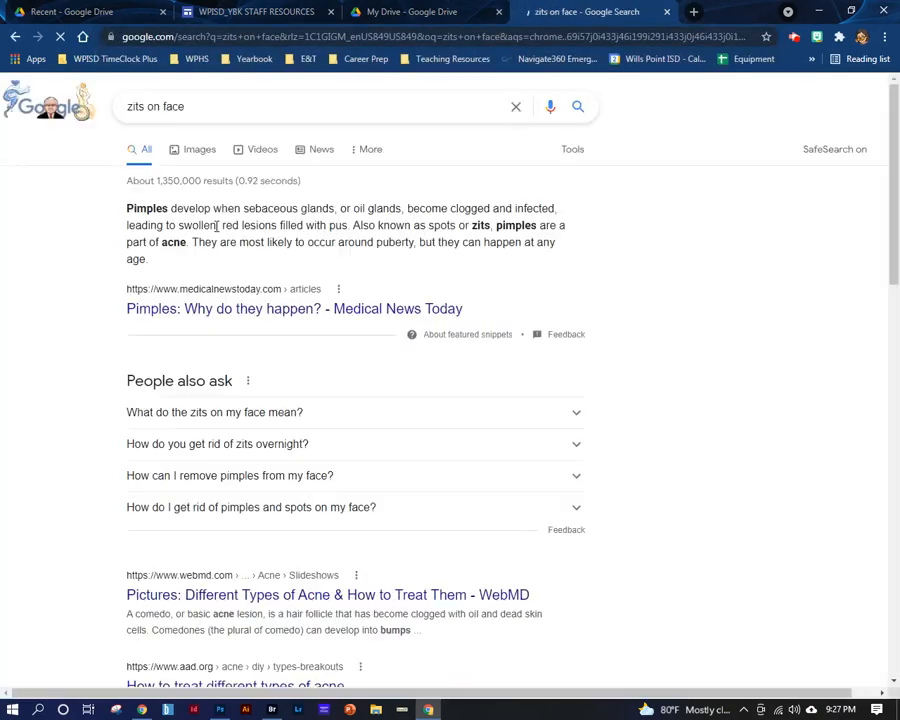
pyautogui.click(196, 151)
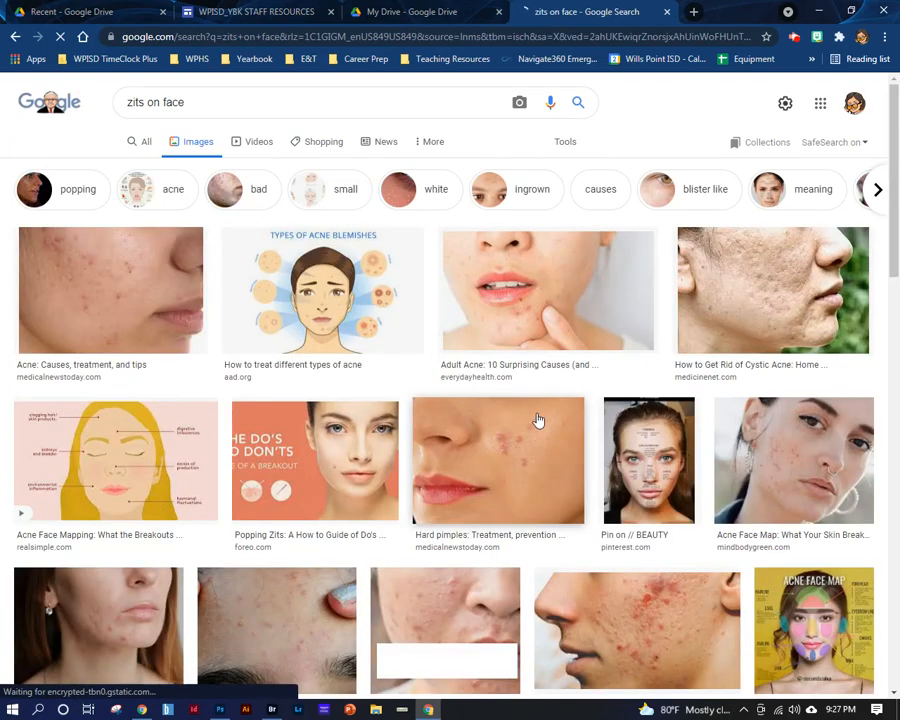
# Preview the Medical News Today "Hard pimples" photo and copy the image.
pyautogui.click(538, 420)
pyautogui.rightClick(690, 228)
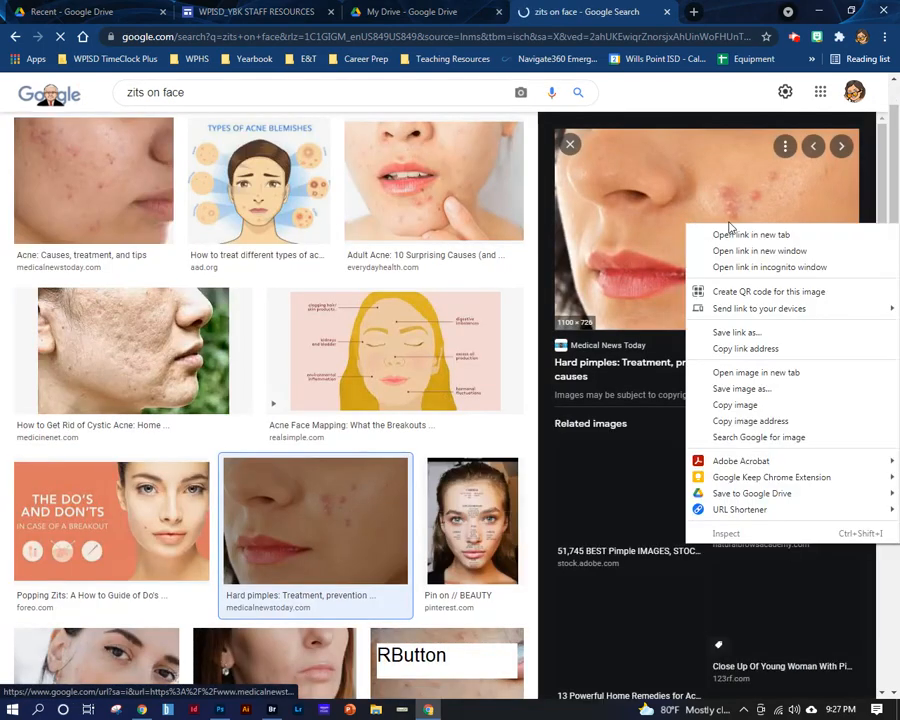
pyautogui.click(735, 404)
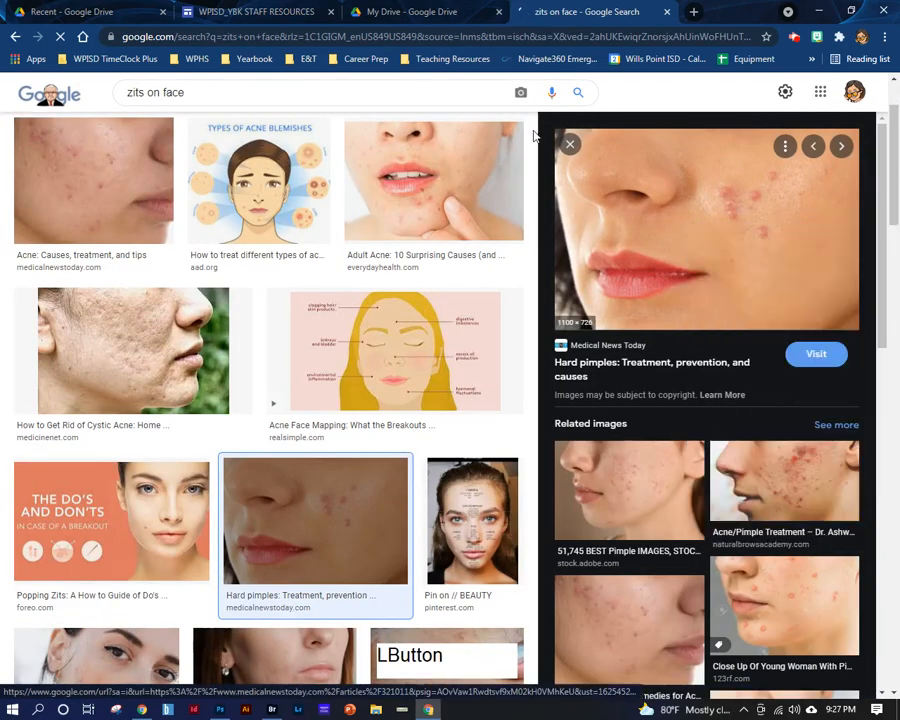
# Return to Photoshop and create a new document from the Clipboard preset, 1100 x 726 px at 72 ppi.
pyautogui.click(220, 709)
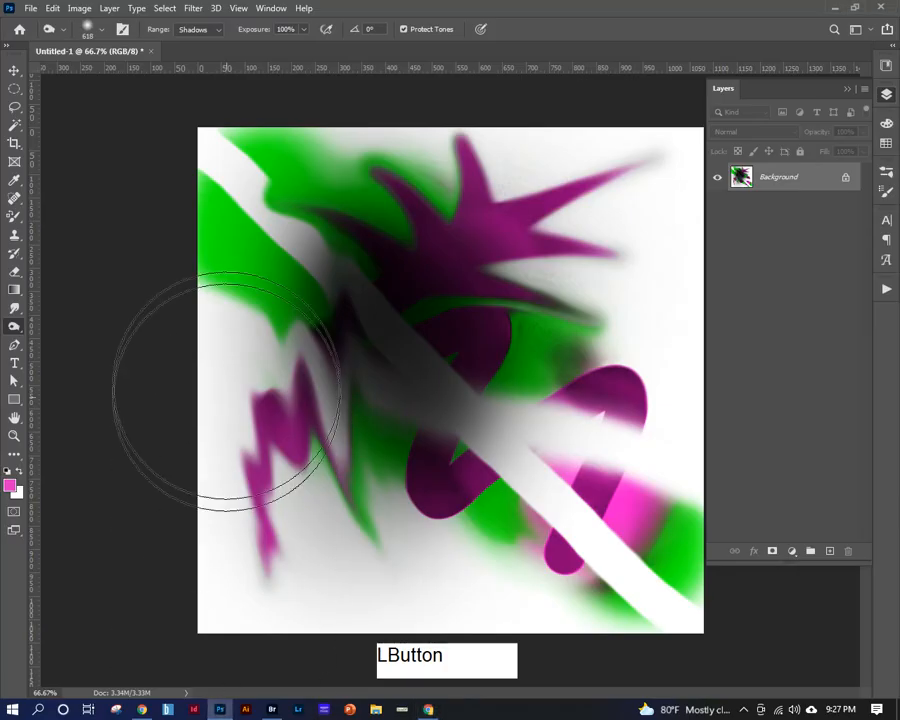
pyautogui.hotkey('ctrl', 'n')
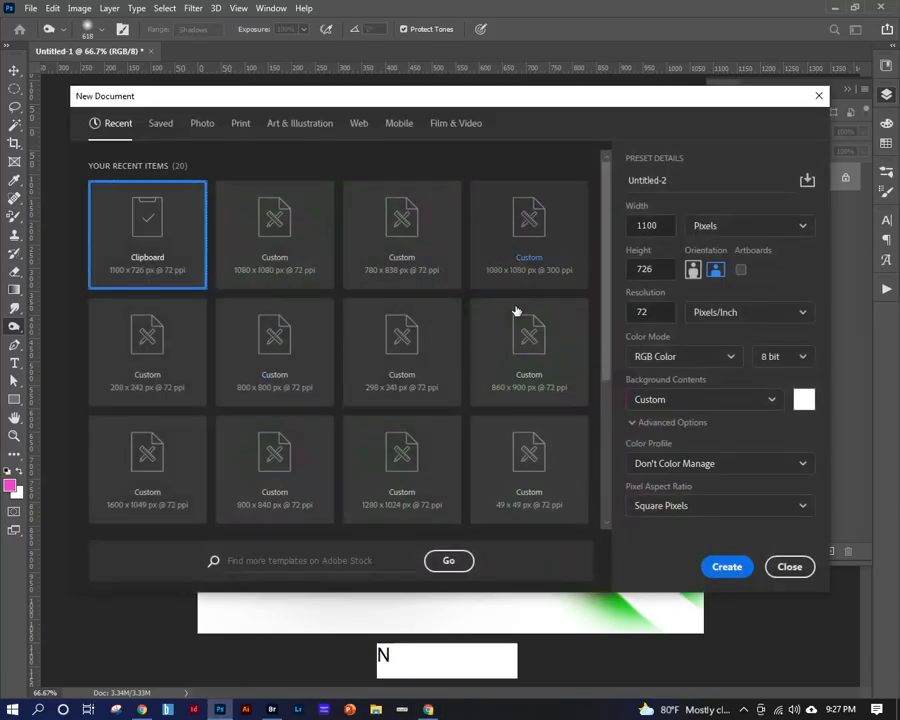
pyautogui.click(724, 566)
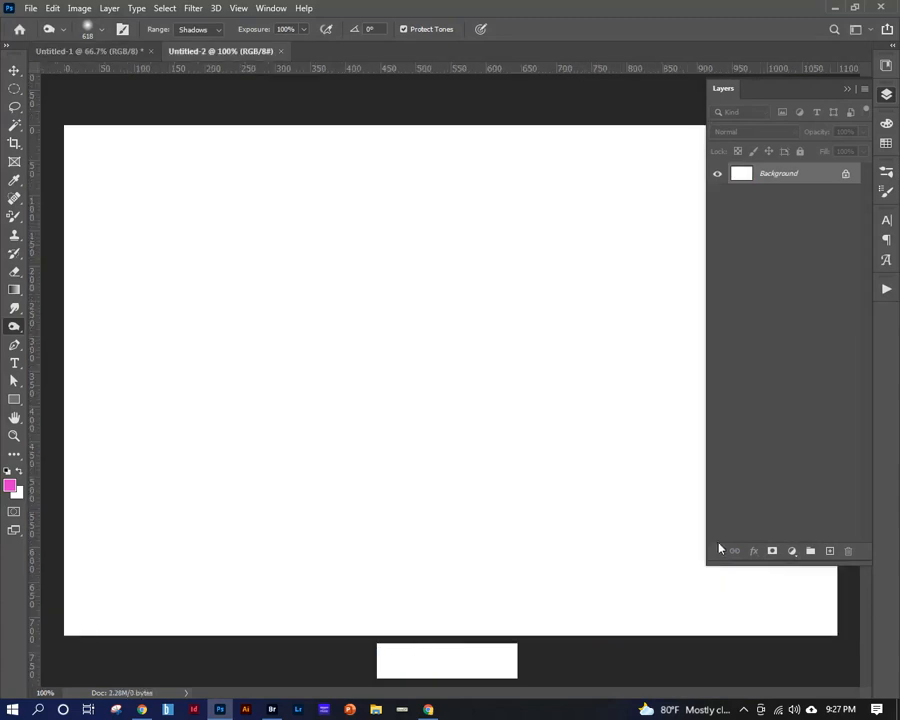
# Paste the copied face photo into the new document and collapse the Layers panel.
pyautogui.hotkey('ctrl', 'v')
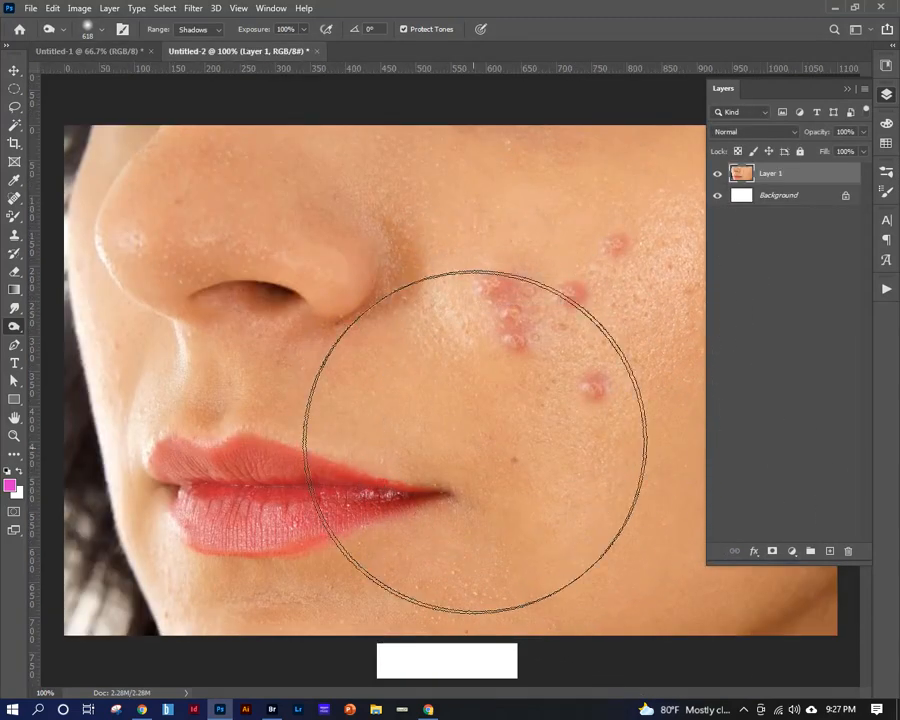
pyautogui.click(845, 91)
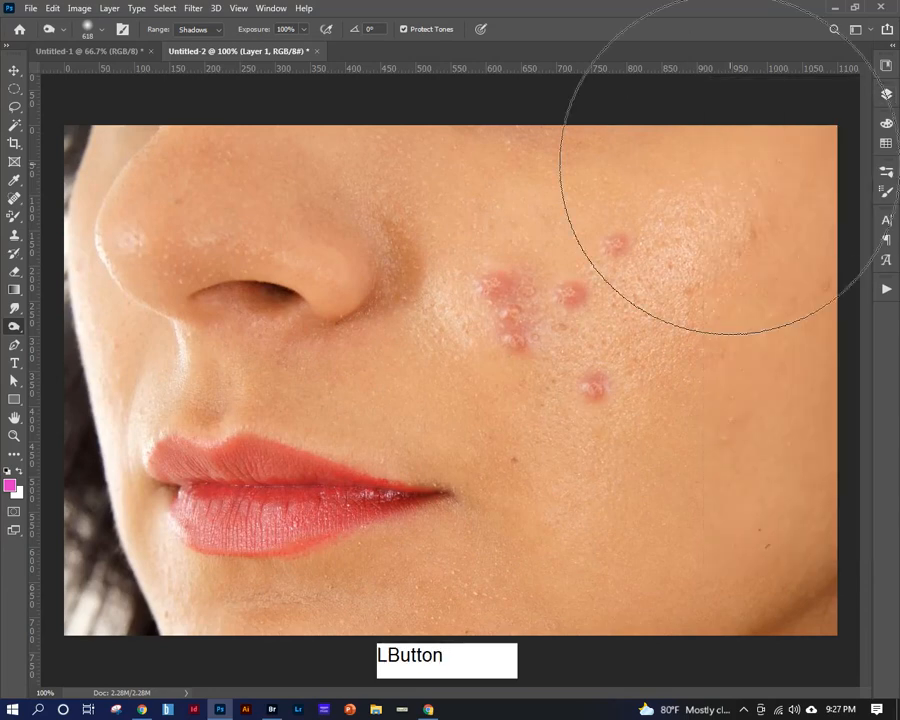
# Heal the uppermost cheek blemish using the Spot Healing Brush at 62 px, and again at 74 px.
pyautogui.click(12, 199)
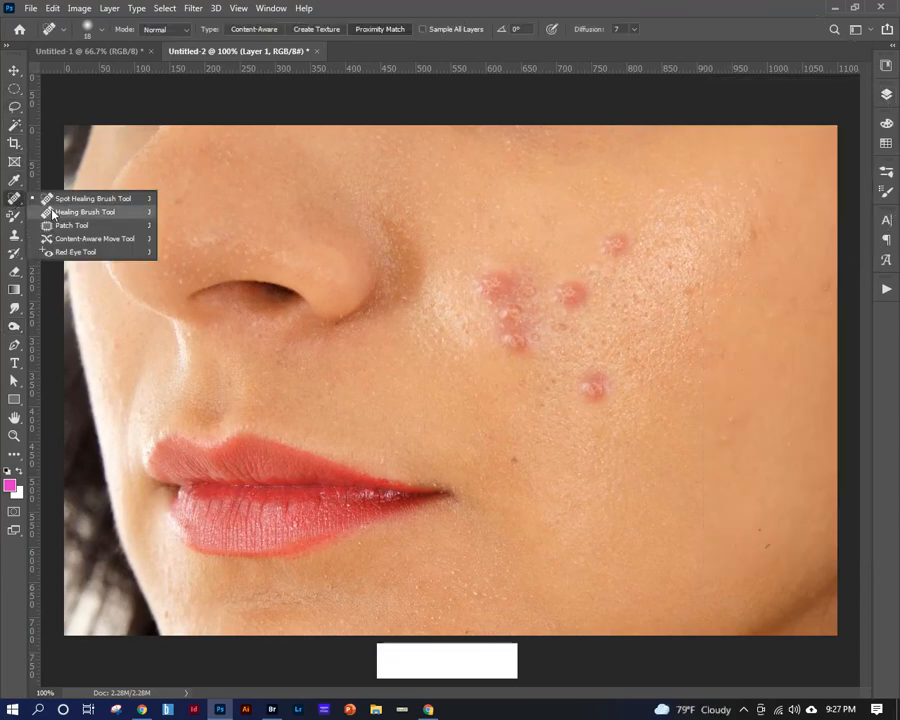
pyautogui.click(53, 212)
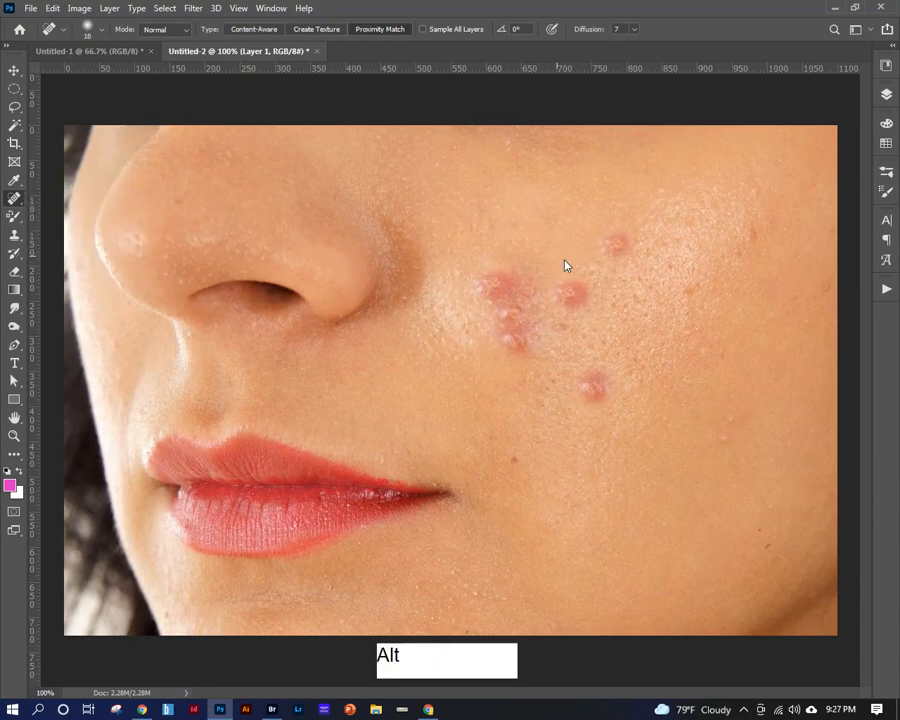
pyautogui.moveTo(565, 261)
pyautogui.mouseDown()
pyautogui.moveTo(601, 261)
pyautogui.moveTo(613, 146)
pyautogui.moveTo(572, 421)
pyautogui.moveTo(572, 219)
pyautogui.moveTo(585, 145)
pyautogui.moveTo(573, 338)
pyautogui.moveTo(588, 148)
pyautogui.moveTo(580, 120)
pyautogui.mouseUp()
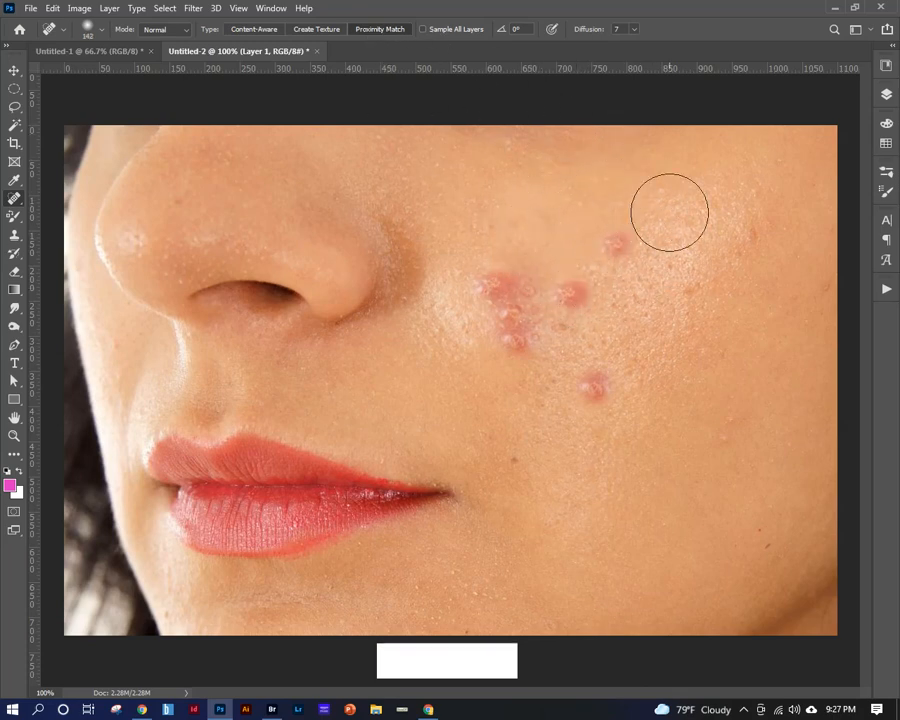
pyautogui.moveTo(616, 246); pyautogui.dragTo(596, 246)
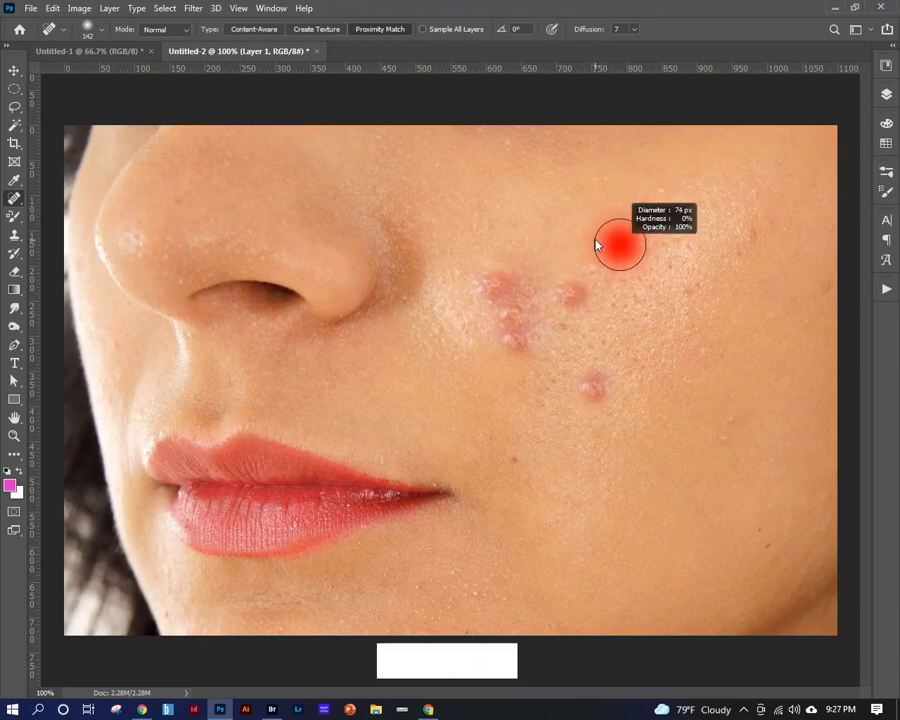
pyautogui.moveTo(596, 246); pyautogui.dragTo(592, 244)
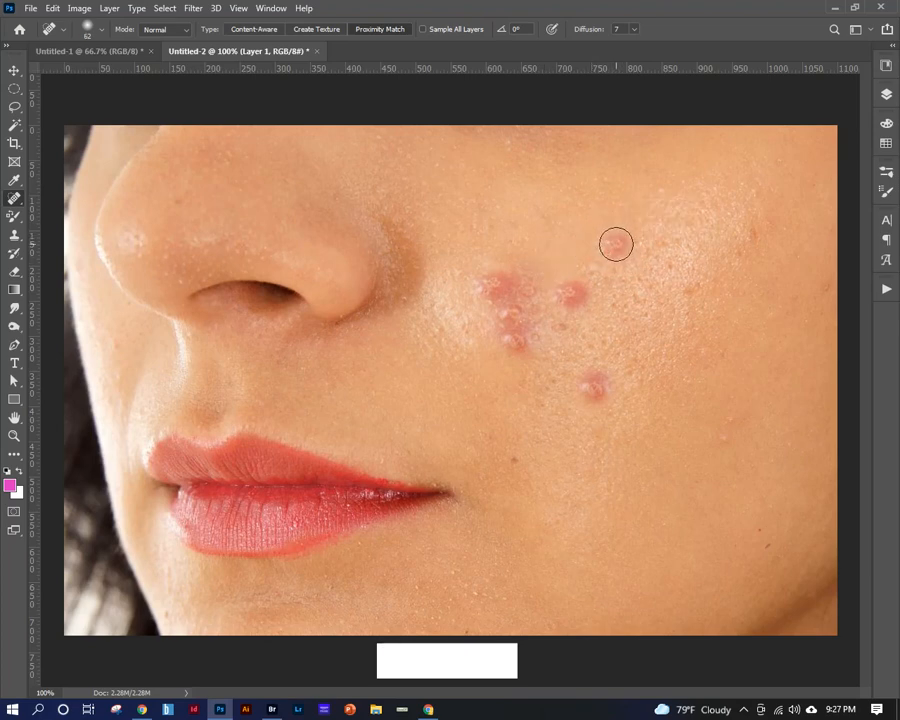
pyautogui.click(616, 244)
pyautogui.moveTo(584, 244); pyautogui.dragTo(600, 239)
pyautogui.click(615, 239)
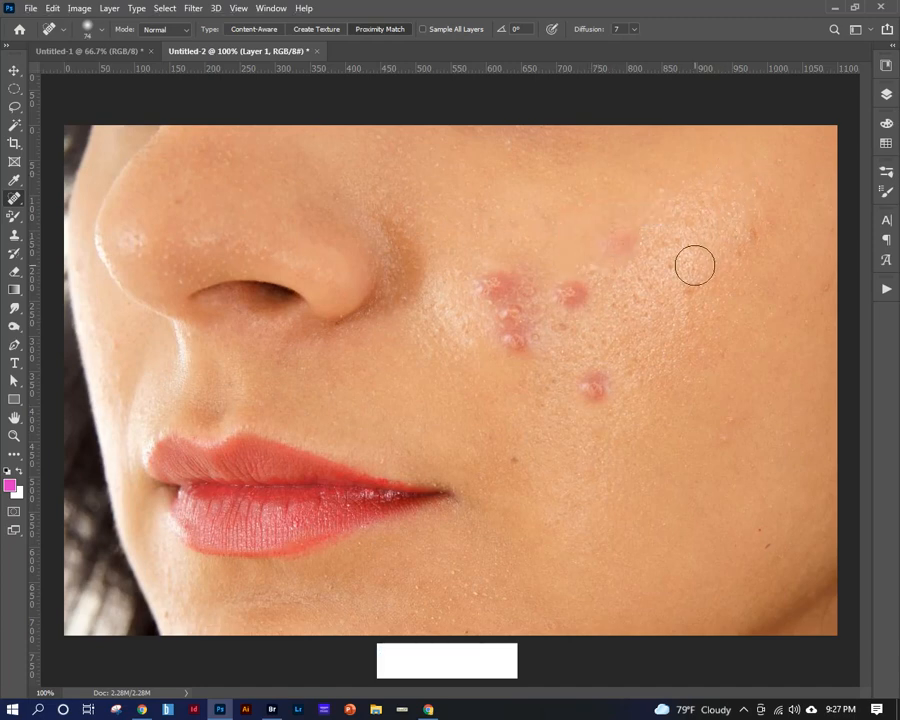
# Spot-heal the middle cheek blemish at 74 px and the lowest one with the brush enlarged to 104 px.
pyautogui.click(579, 293)
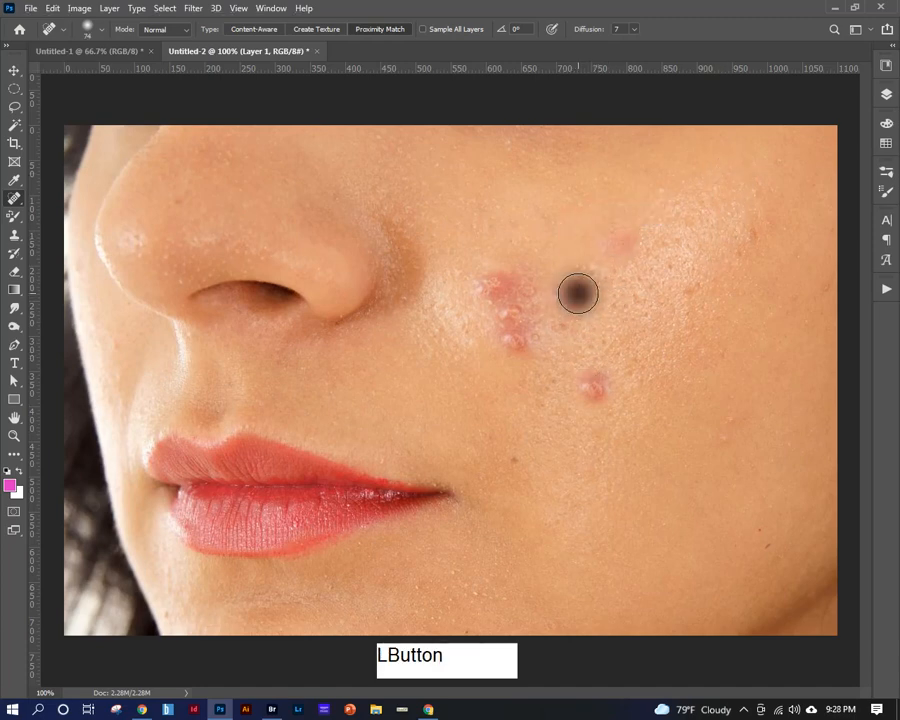
pyautogui.click(593, 389)
pyautogui.moveTo(608, 386)
pyautogui.mouseDown()
pyautogui.moveTo(597, 408)
pyautogui.moveTo(607, 392)
pyautogui.mouseUp()
pyautogui.click(593, 388)
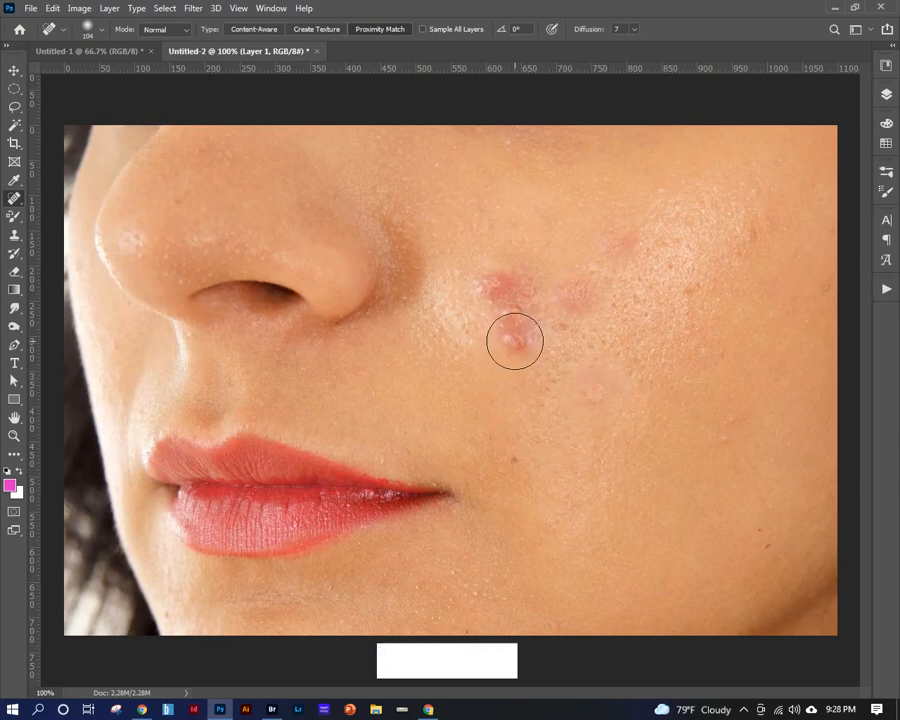
# Spot-heal the blemish cluster nearest the nose at 104 px and touch up the remaining redness around it.
pyautogui.click(516, 346)
pyautogui.click(510, 307)
pyautogui.moveTo(538, 291); pyautogui.dragTo(498, 289)
pyautogui.click(582, 293)
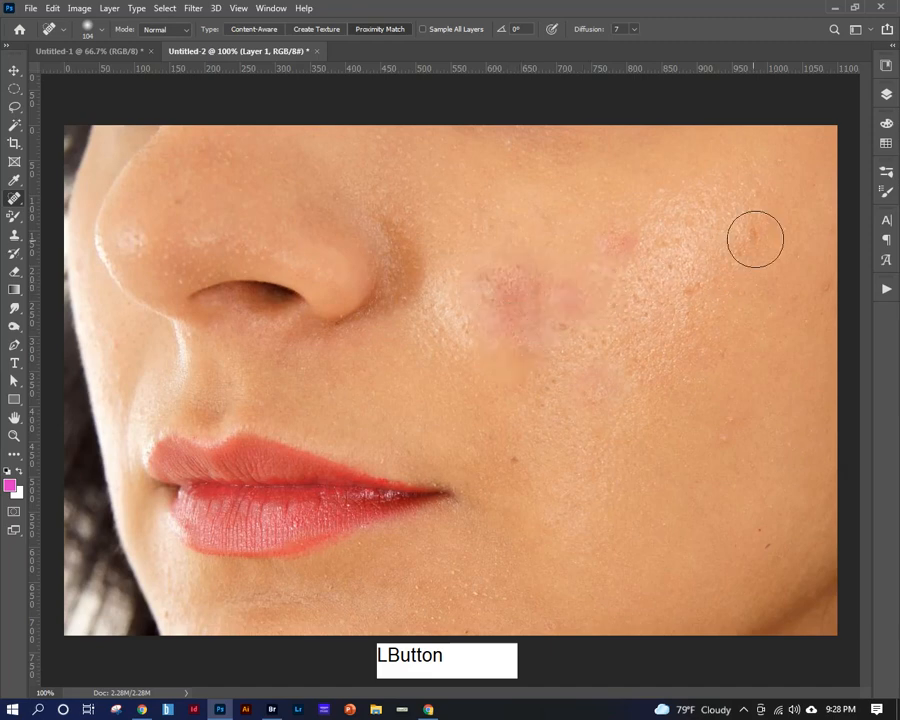
pyautogui.click(510, 297)
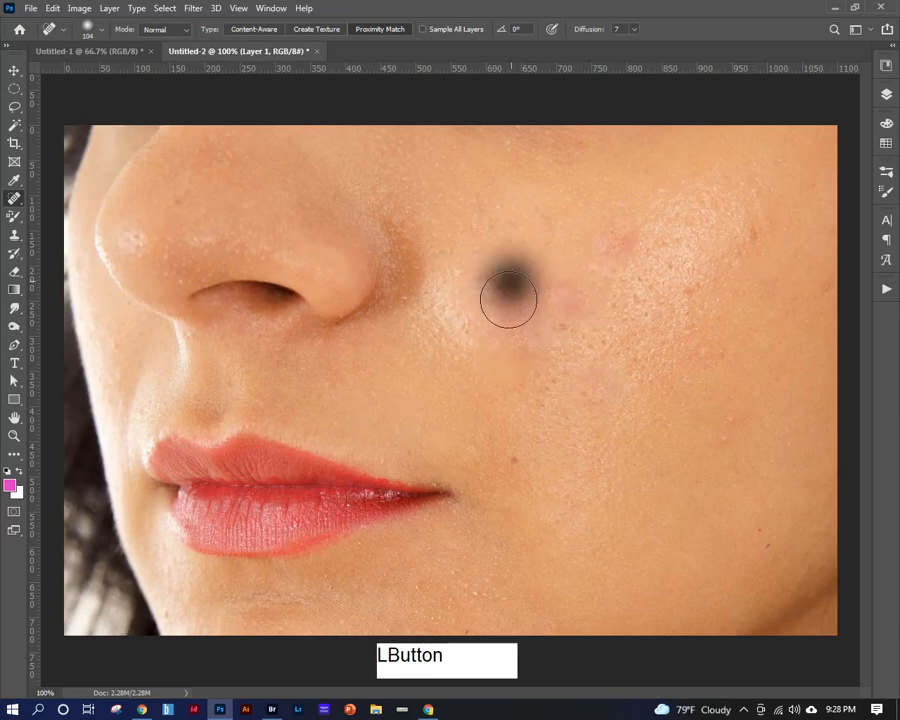
pyautogui.click(564, 297)
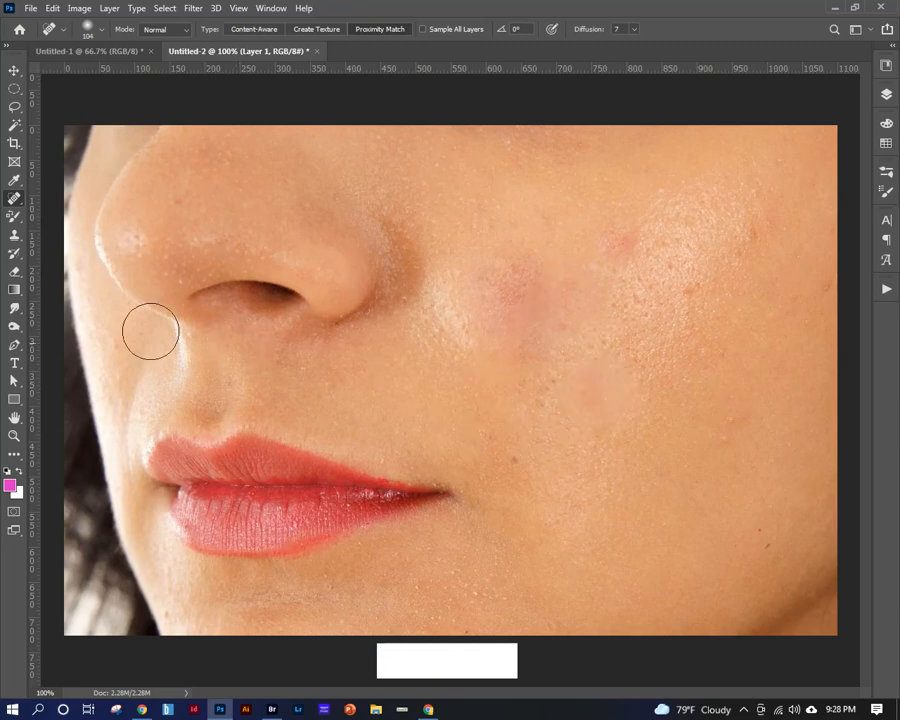
# Clone clear upper-cheek skin over the redness near the nose using the Clone Stamp at 136 px and 100% opacity.
pyautogui.click(15, 236)
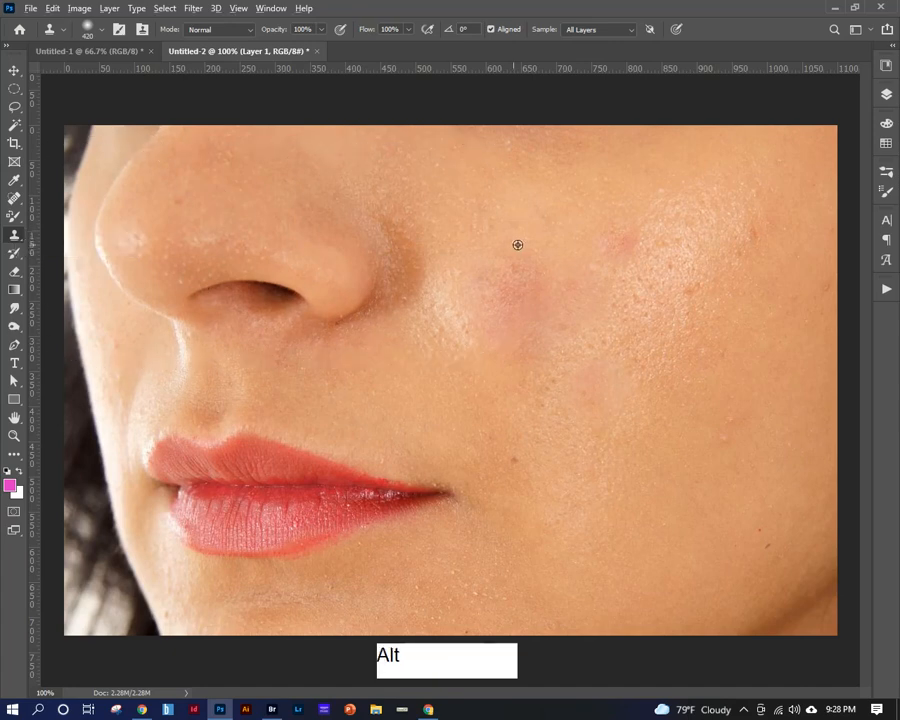
pyautogui.moveTo(517, 244)
pyautogui.mouseDown()
pyautogui.moveTo(532, 251)
pyautogui.moveTo(428, 246)
pyautogui.mouseUp()
pyautogui.keyDown('alt'); pyautogui.click(562, 193); pyautogui.keyUp('alt')
pyautogui.click(509, 295)
pyautogui.moveTo(509, 295)
pyautogui.mouseDown()
pyautogui.moveTo(512, 315)
pyautogui.moveTo(396, 348)
pyautogui.moveTo(410, 340)
pyautogui.mouseUp()
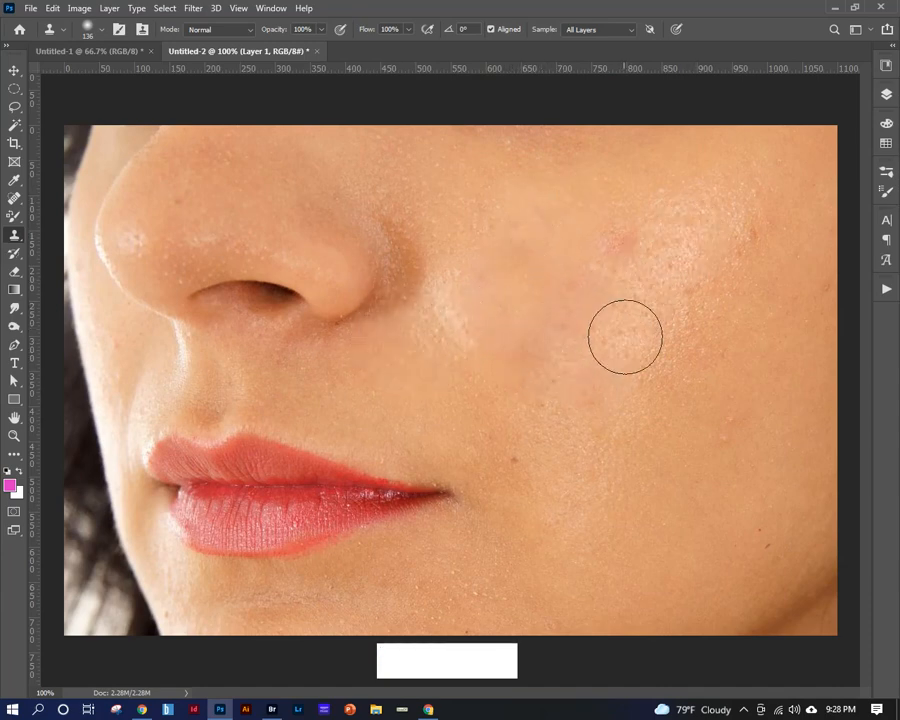
pyautogui.click(563, 213)
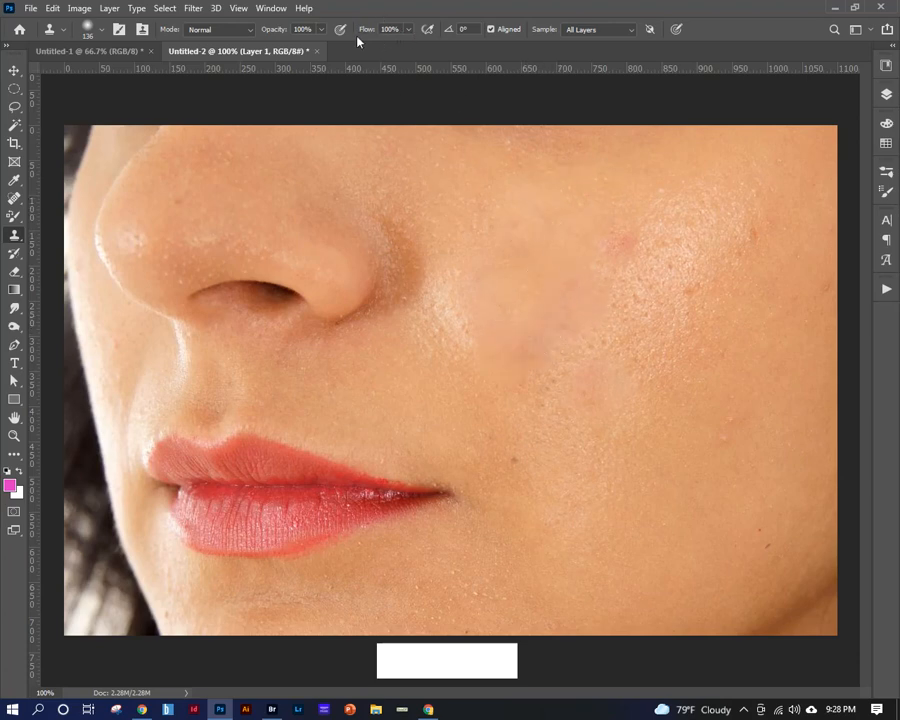
# Set the Clone Stamp's opacity to 34% and clone clear skin over the lowest and uppermost blemish marks.
pyautogui.click(321, 31)
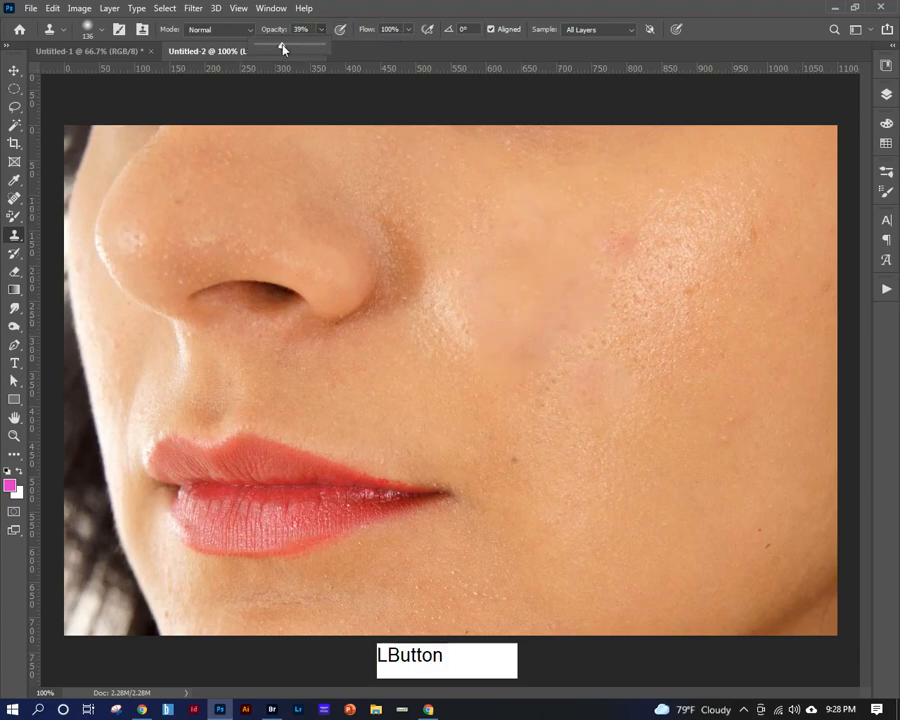
pyautogui.moveTo(283, 48); pyautogui.dragTo(278, 46)
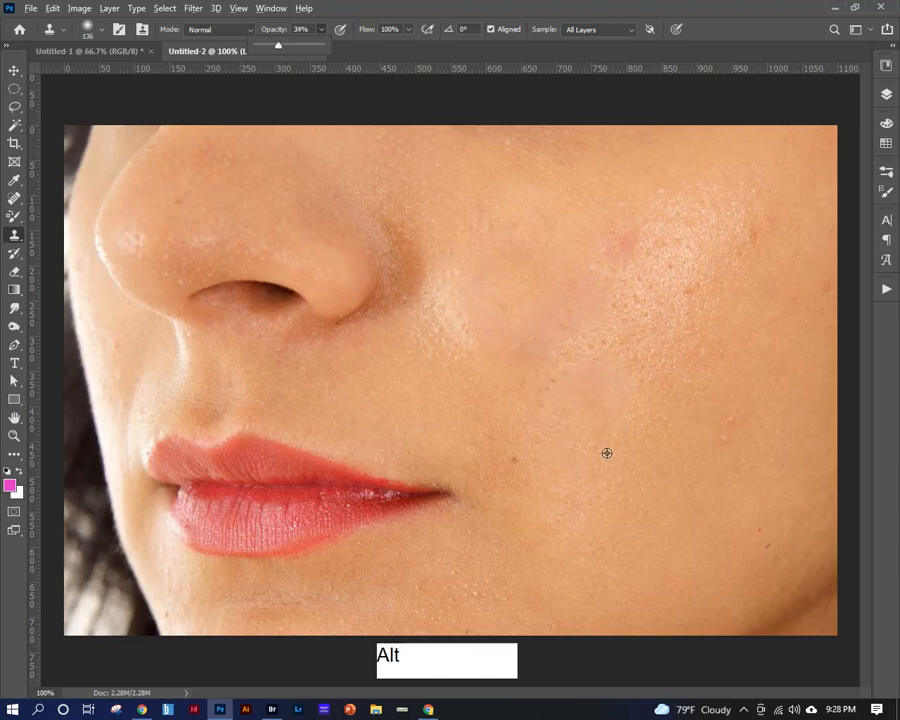
pyautogui.click(596, 398)
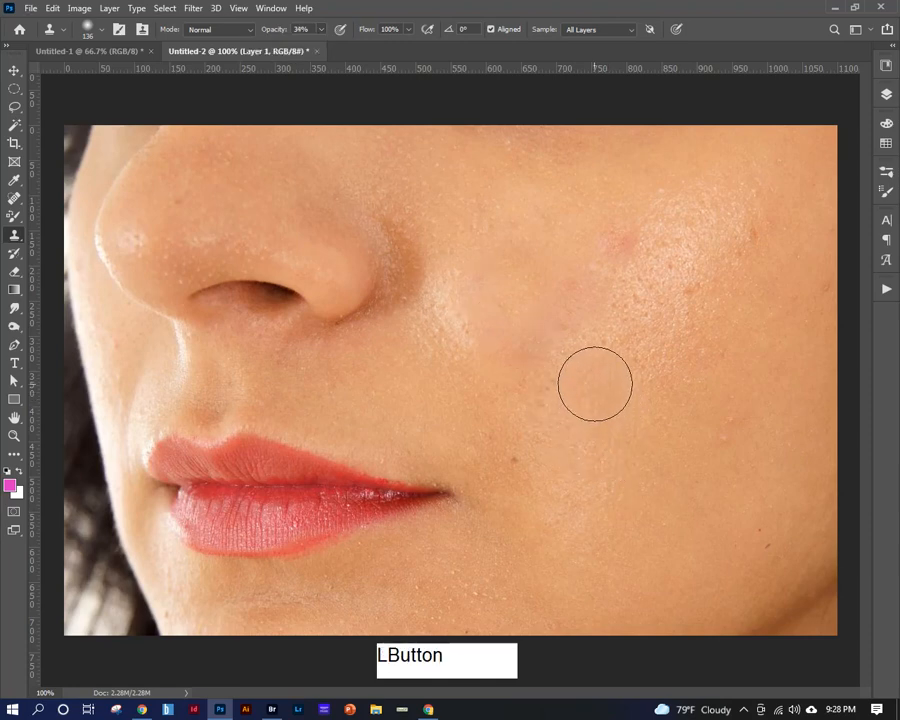
pyautogui.keyDown('alt'); pyautogui.click(636, 191); pyautogui.keyUp('alt')
pyautogui.click(615, 232)
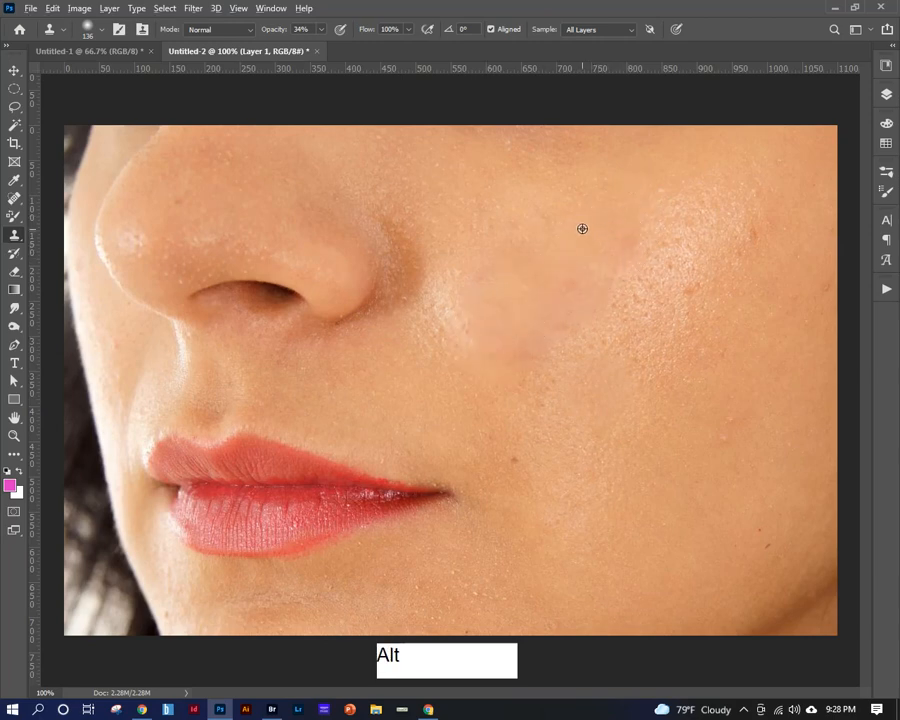
# Reduce the Clone Stamp brush to 94 px and blend the cheek beside the nose and the lowest blemish area with sampled skin.
pyautogui.keyDown('alt'); pyautogui.rightClick(582, 228); pyautogui.keyUp('alt')
pyautogui.keyDown('alt'); pyautogui.click(484, 194); pyautogui.keyUp('alt')
pyautogui.click(473, 286)
pyautogui.moveTo(501, 336)
pyautogui.mouseDown()
pyautogui.moveTo(514, 341)
pyautogui.moveTo(572, 287)
pyautogui.moveTo(463, 371)
pyautogui.mouseUp()
pyautogui.keyDown('alt'); pyautogui.click(478, 215); pyautogui.keyUp('alt')
pyautogui.moveTo(488, 291)
pyautogui.mouseDown()
pyautogui.moveTo(502, 323)
pyautogui.moveTo(456, 304)
pyautogui.moveTo(468, 324)
pyautogui.moveTo(517, 251)
pyautogui.moveTo(463, 303)
pyautogui.mouseUp()
pyautogui.keyDown('alt'); pyautogui.click(442, 283); pyautogui.keyUp('alt')
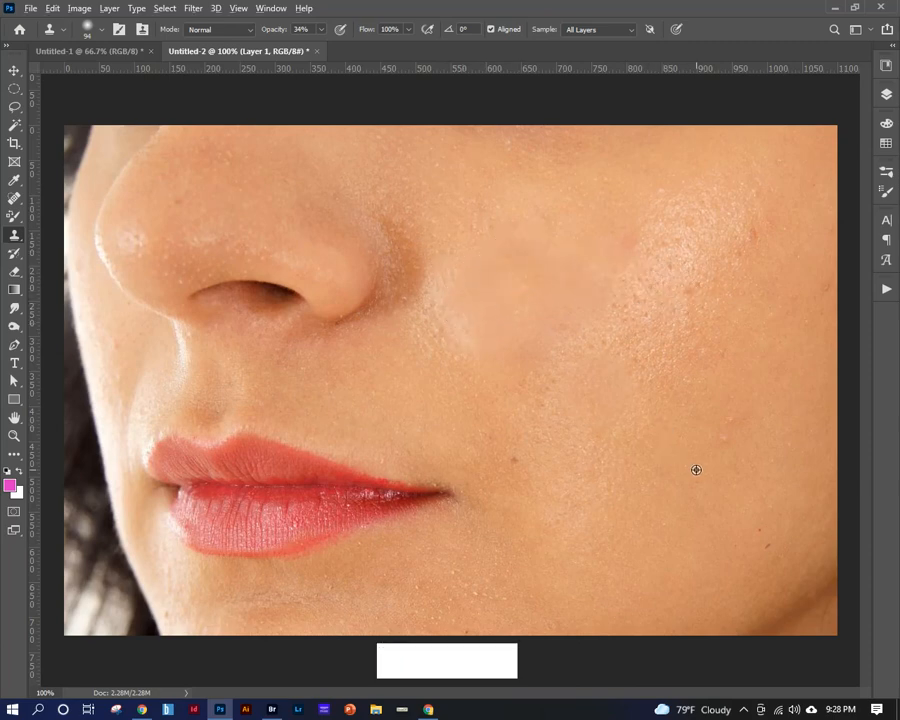
pyautogui.moveTo(620, 432)
pyautogui.mouseDown()
pyautogui.moveTo(613, 391)
pyautogui.moveTo(593, 404)
pyautogui.moveTo(656, 408)
pyautogui.mouseUp()
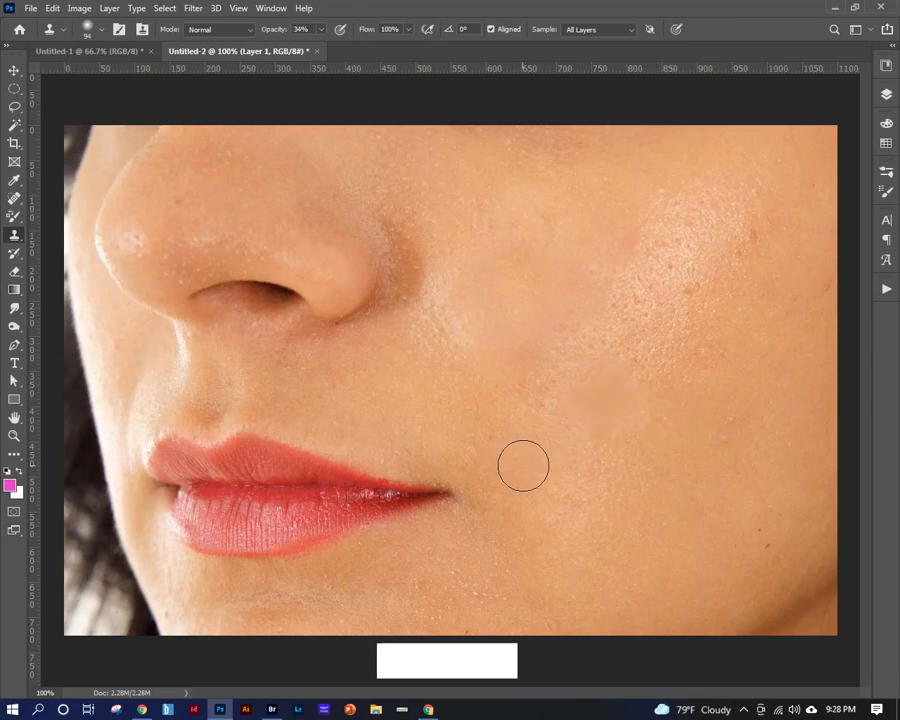
# Remove the small mole near the mouth corner and the faint spots on the lower cheek with the Spot Healing Brush.
pyautogui.click(14, 198)
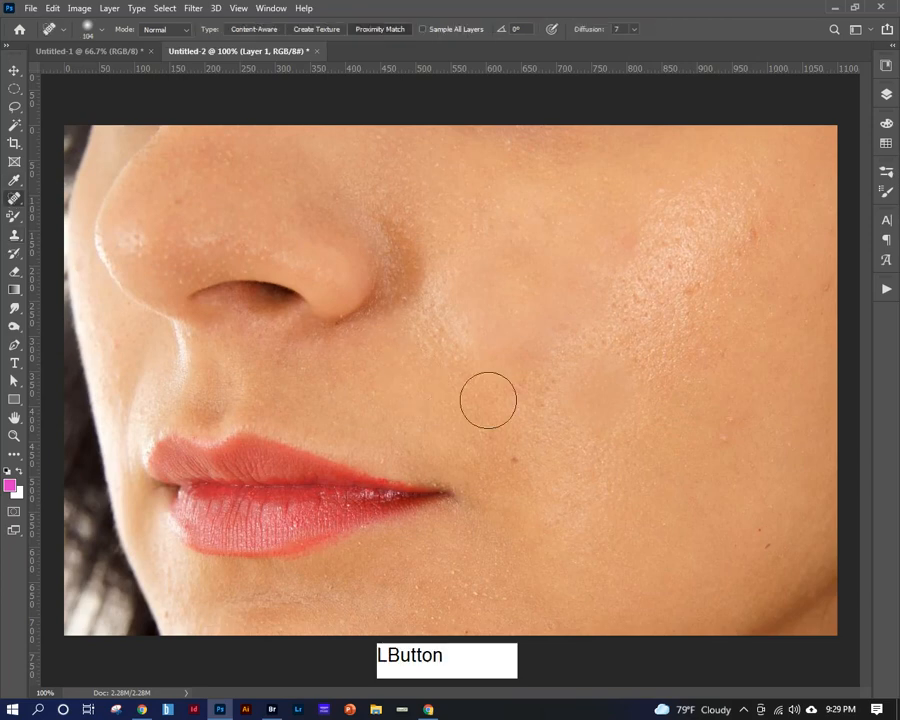
pyautogui.click(513, 458)
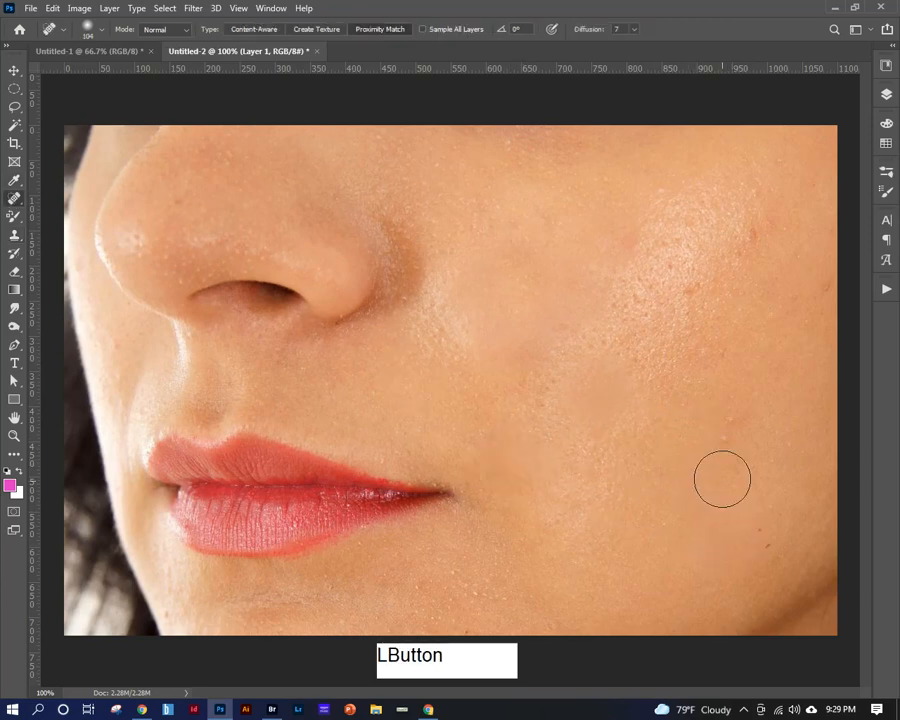
pyautogui.click(729, 425)
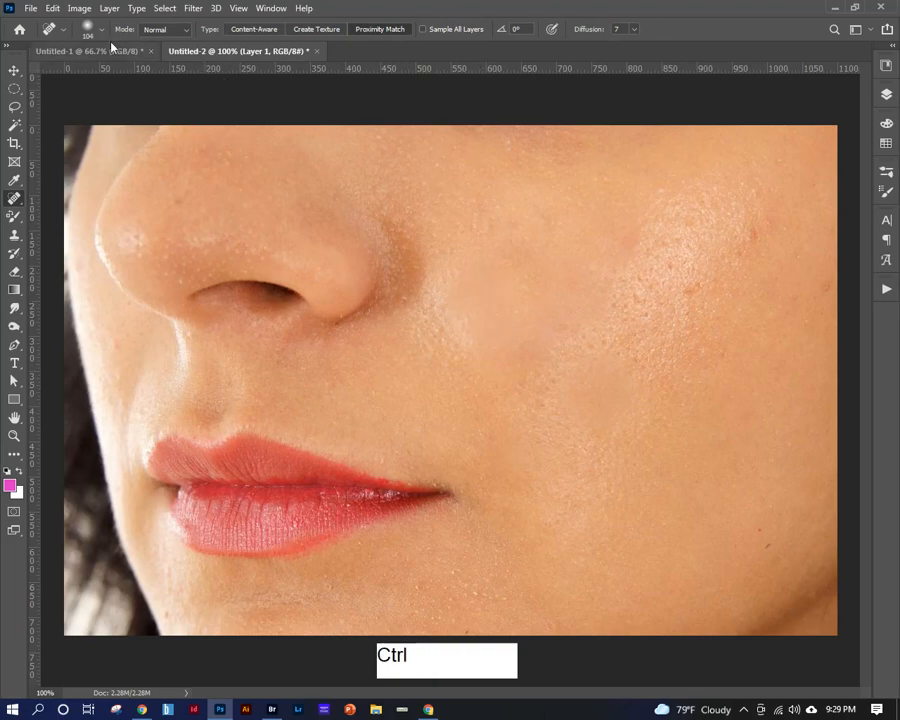
# Undo all the healing and cloning back to the blank canvas, and redo the paste to restore the unretouched photo.
pyautogui.click(31, 8)
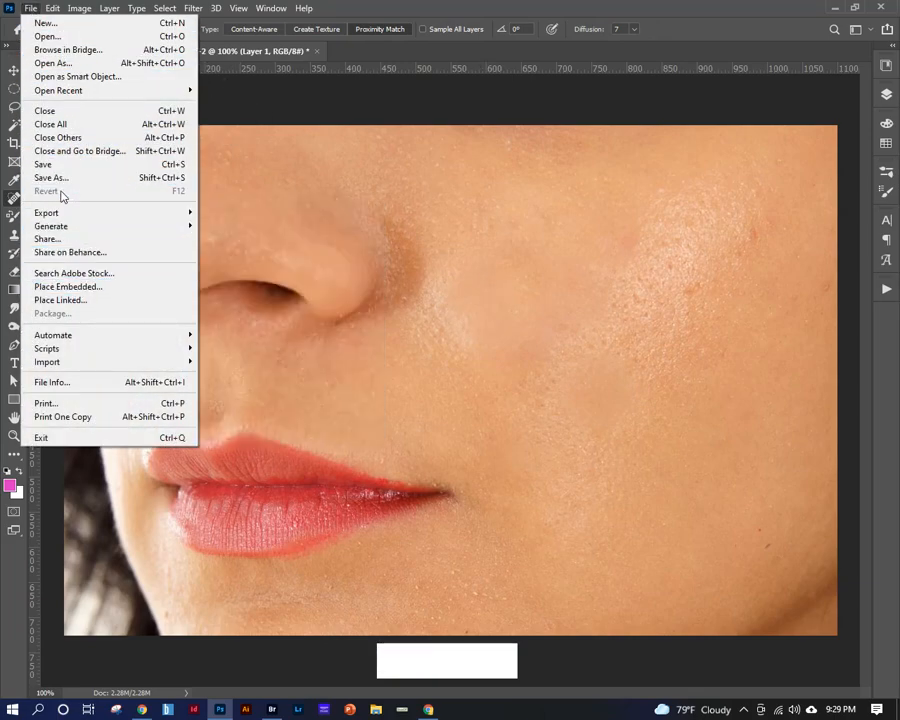
pyautogui.click(165, 77)
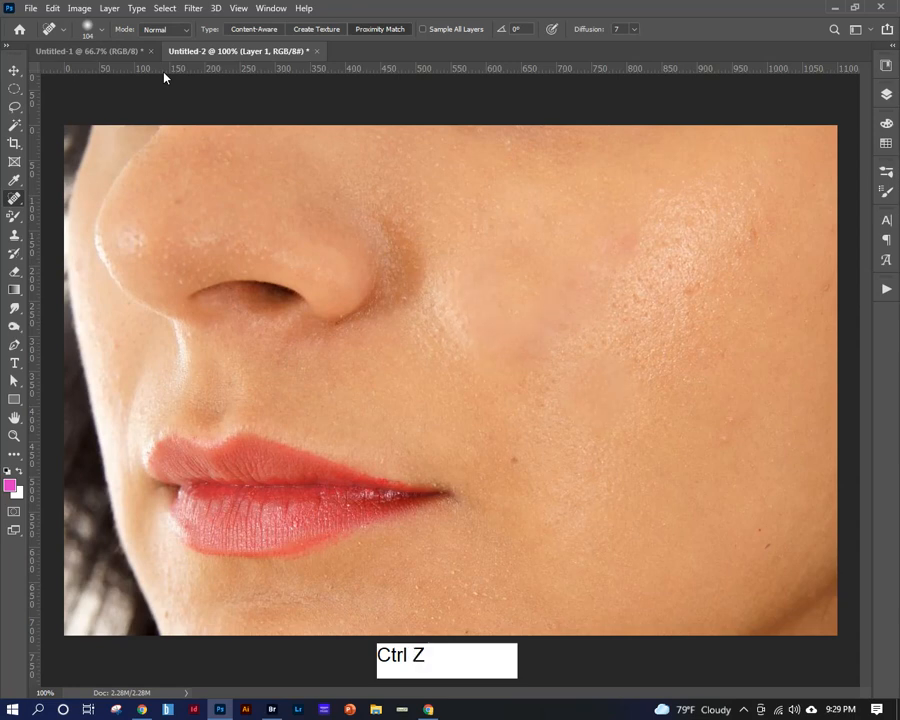
pyautogui.hotkey('ctrl', 'z')
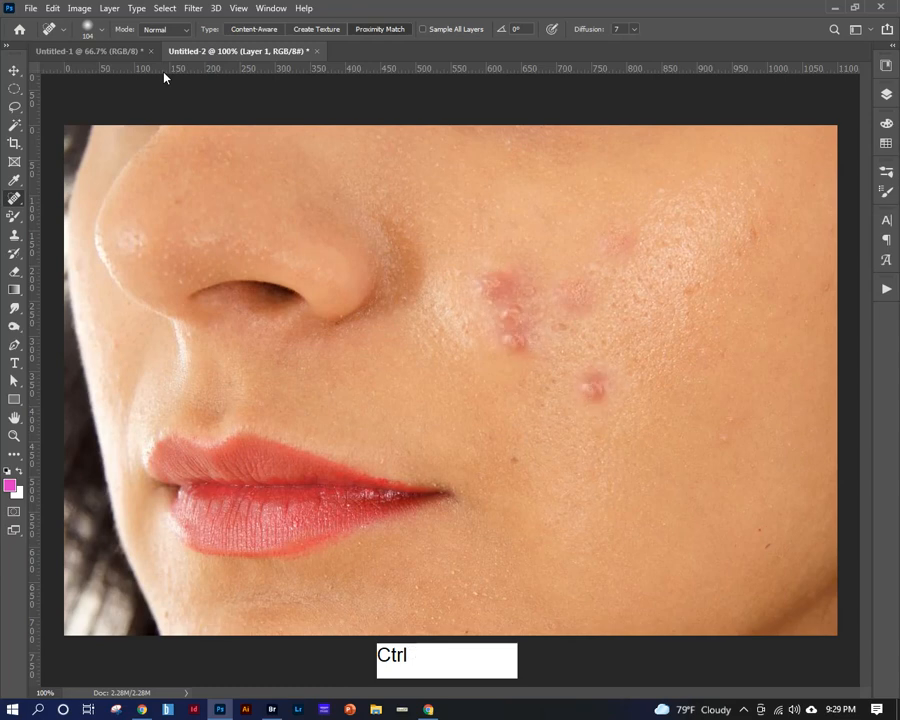
pyautogui.hotkey('ctrl', 'z')
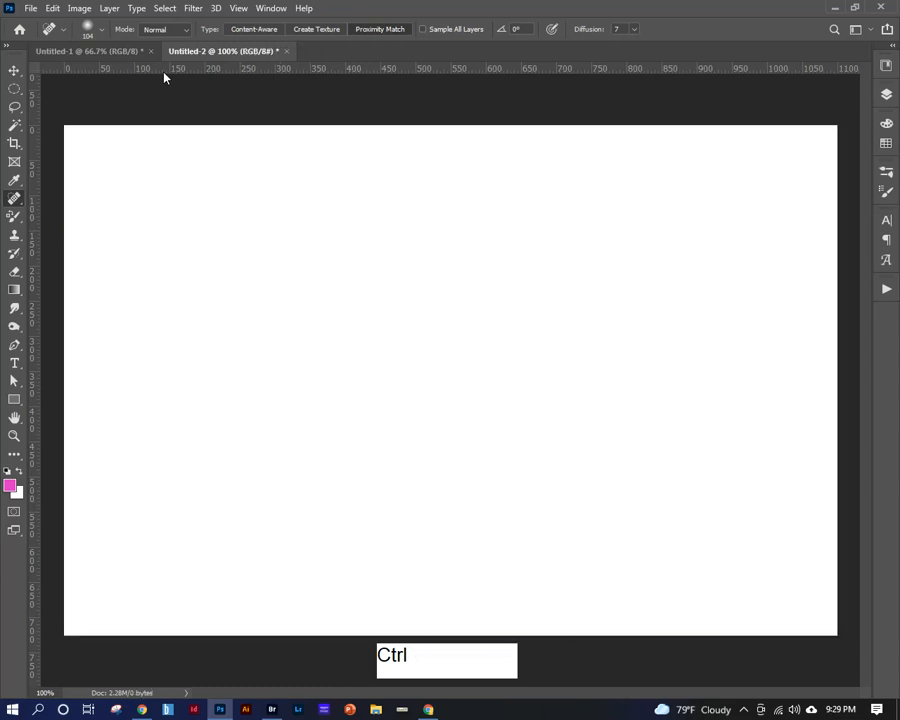
pyautogui.hotkey('ctrl', 'shift', 'z')
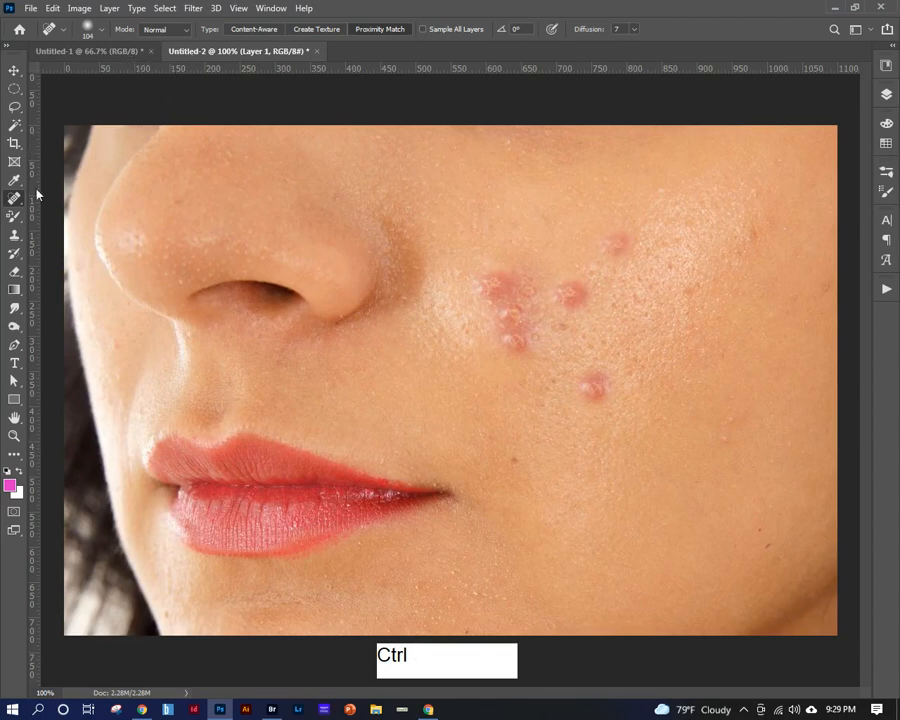
# Clone clear skin over the lowest cheek blemish with the Clone Stamp at 34% opacity.
pyautogui.click(14, 234)
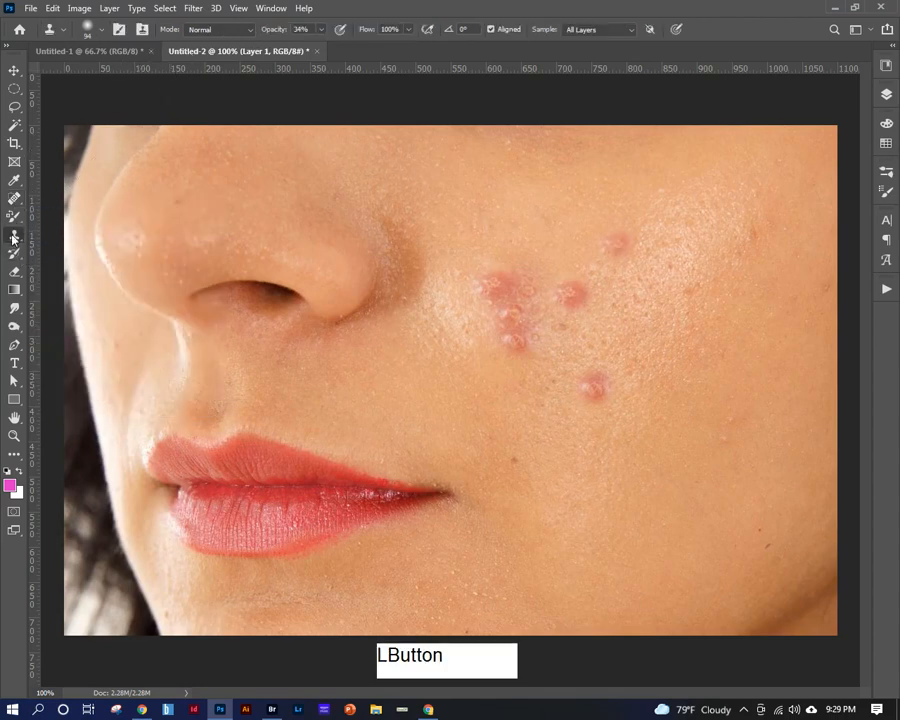
pyautogui.click(408, 248)
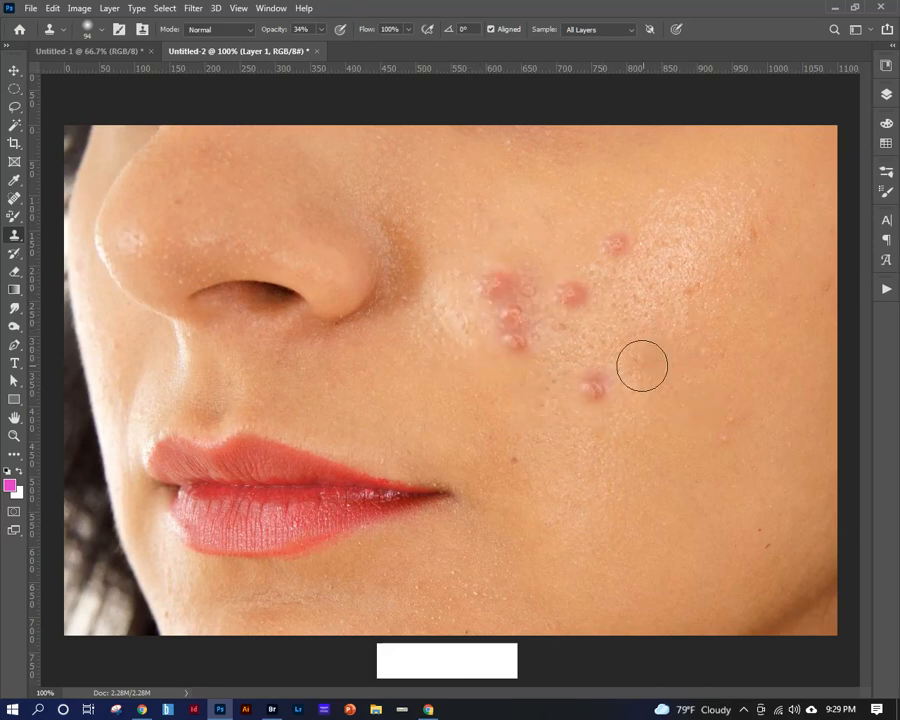
pyautogui.press('super')
pyautogui.keyDown('super'); pyautogui.click(670, 340); pyautogui.keyUp('super')
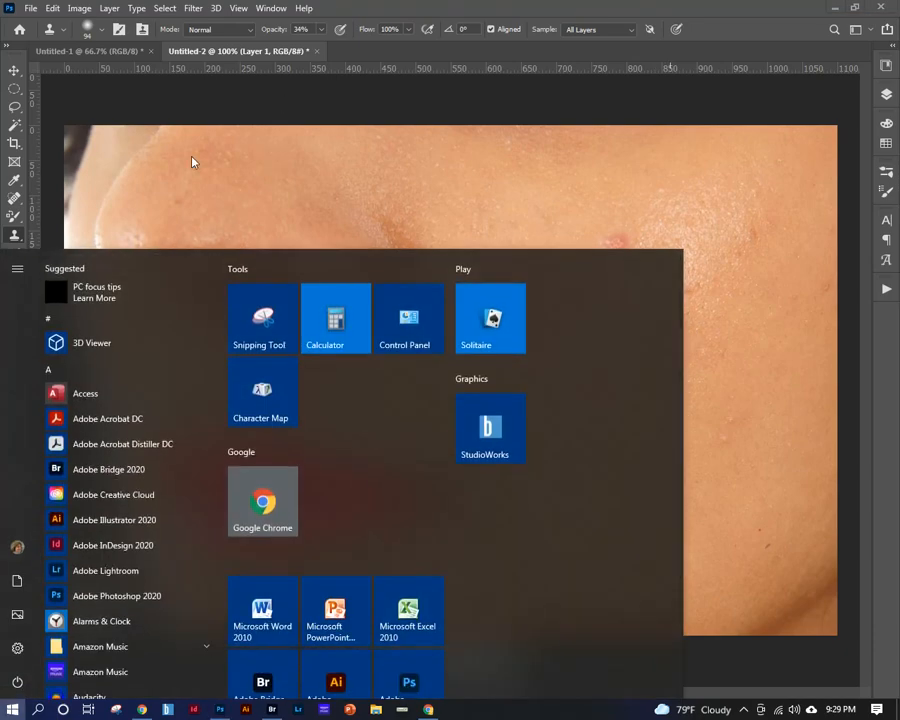
pyautogui.click(193, 162)
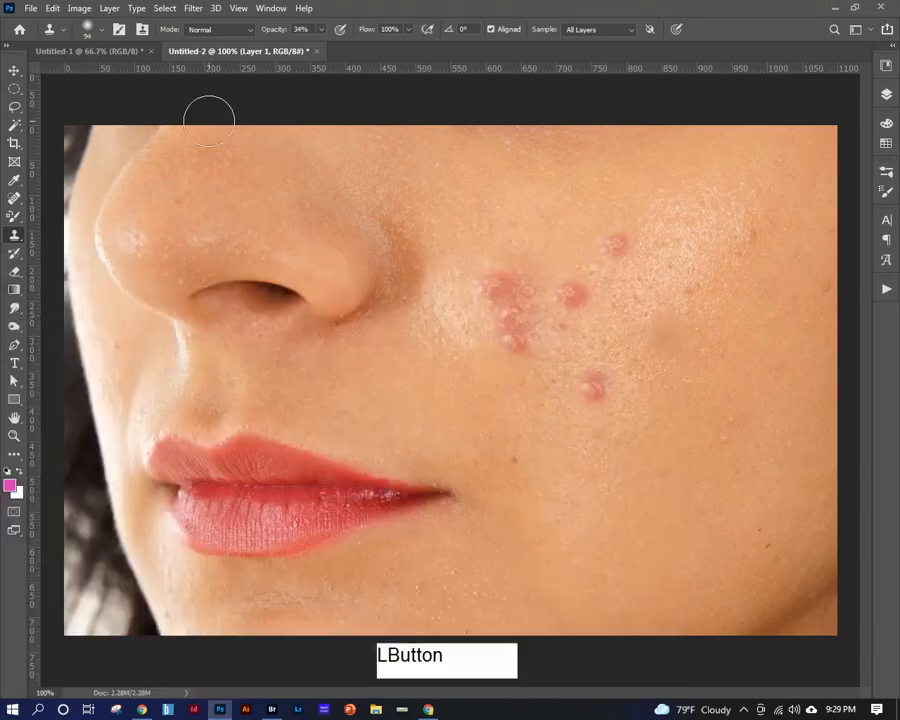
pyautogui.press('alt')
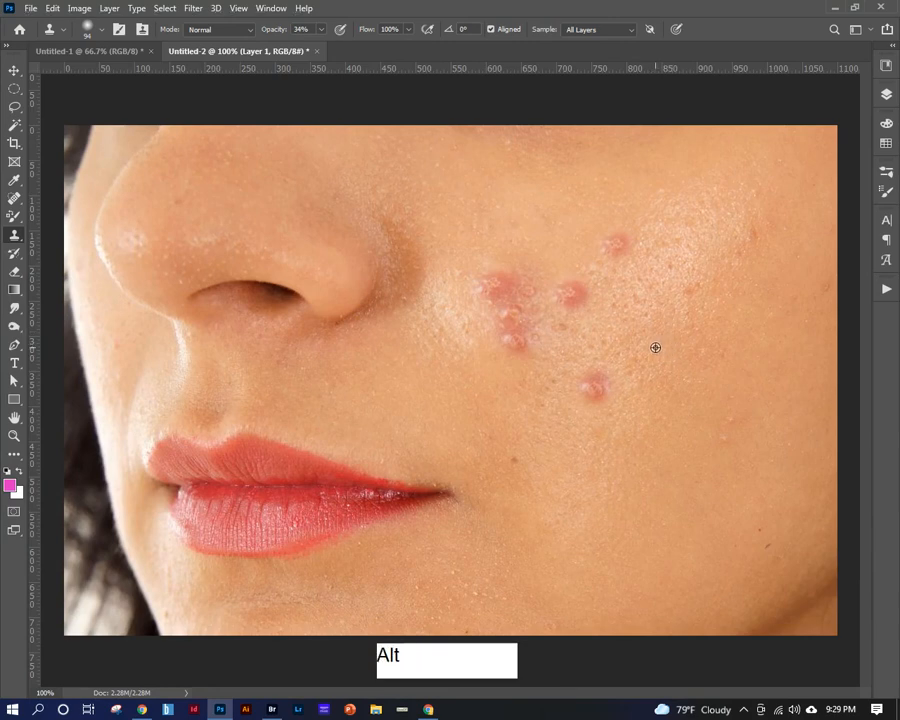
pyautogui.keyDown('alt'); pyautogui.click(655, 347); pyautogui.keyUp('alt')
pyautogui.click(593, 383)
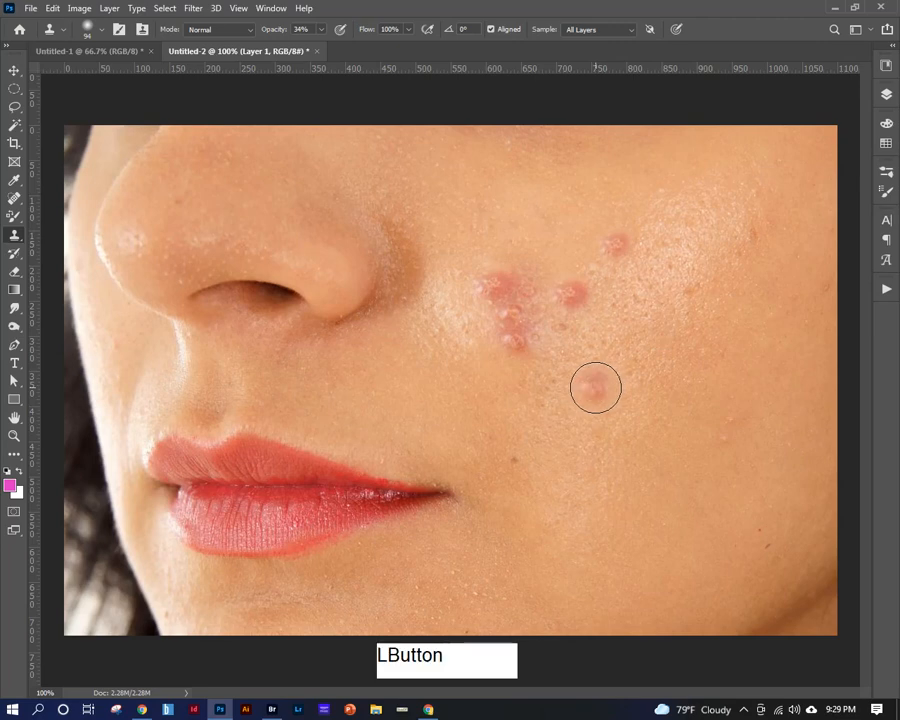
pyautogui.click(598, 386)
pyautogui.click(591, 394)
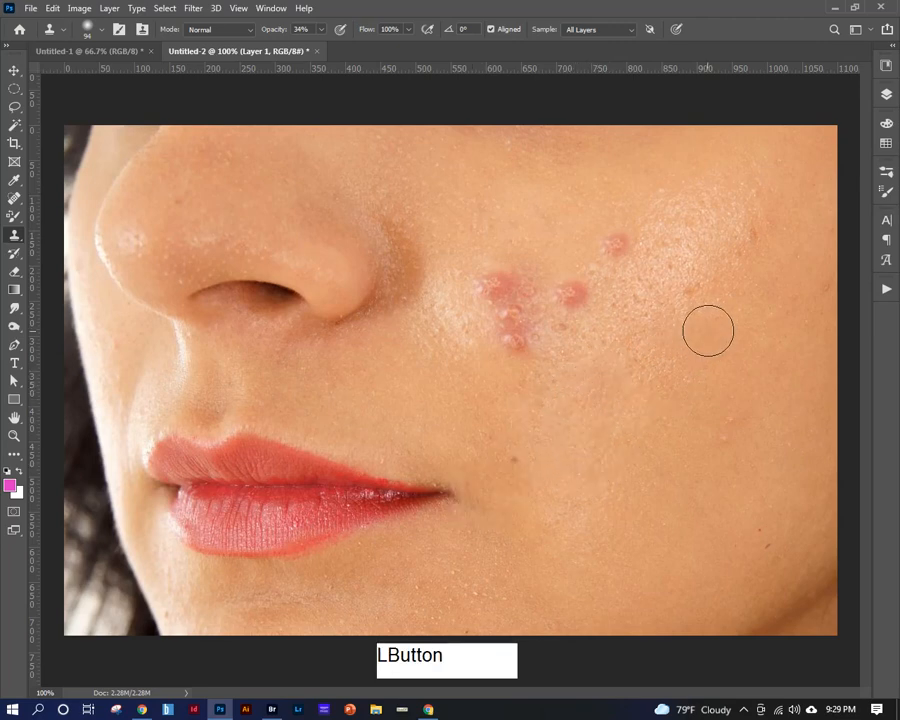
# Clone freshly sampled skin over the faint red spot on the outer cheek and over the uppermost blemish.
pyautogui.keyDown('alt'); pyautogui.click(667, 328); pyautogui.keyUp('alt')
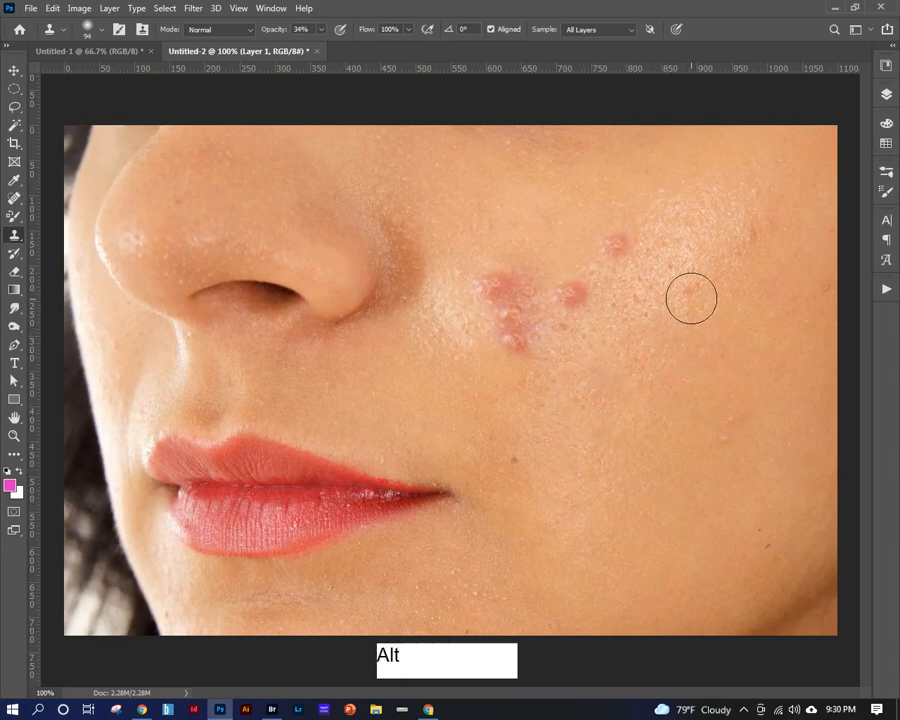
pyautogui.click(692, 294)
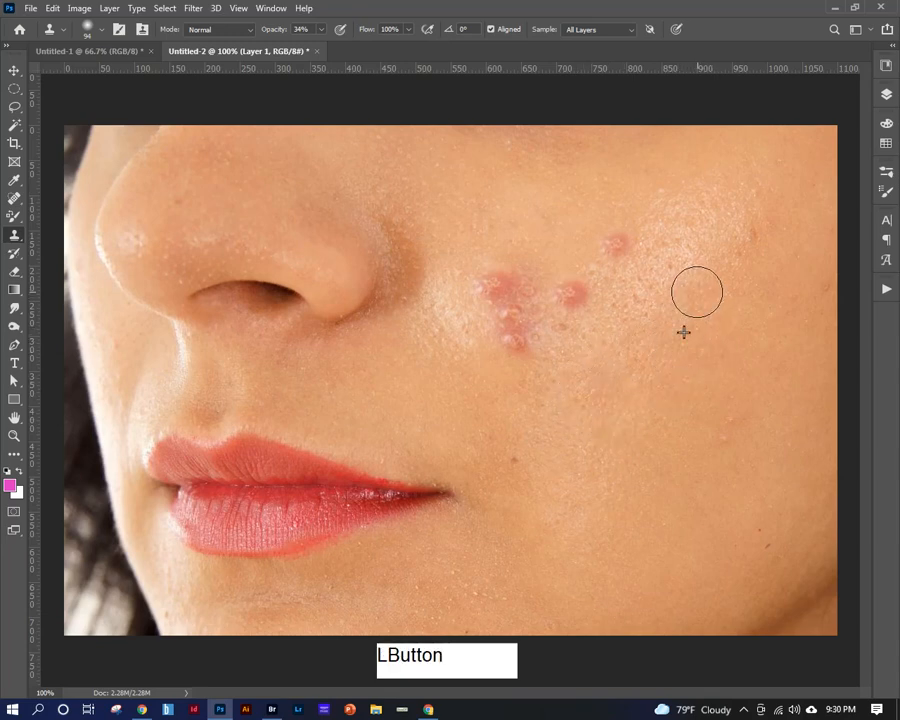
pyautogui.keyDown('alt'); pyautogui.click(684, 185); pyautogui.keyUp('alt')
pyautogui.click(614, 241)
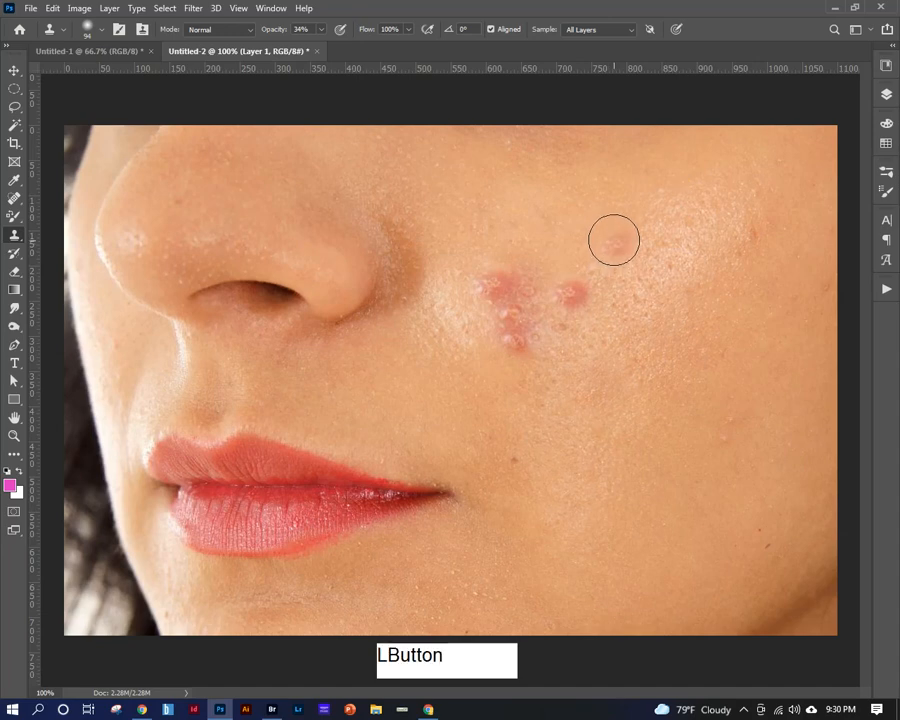
pyautogui.click(616, 236)
pyautogui.click(626, 226)
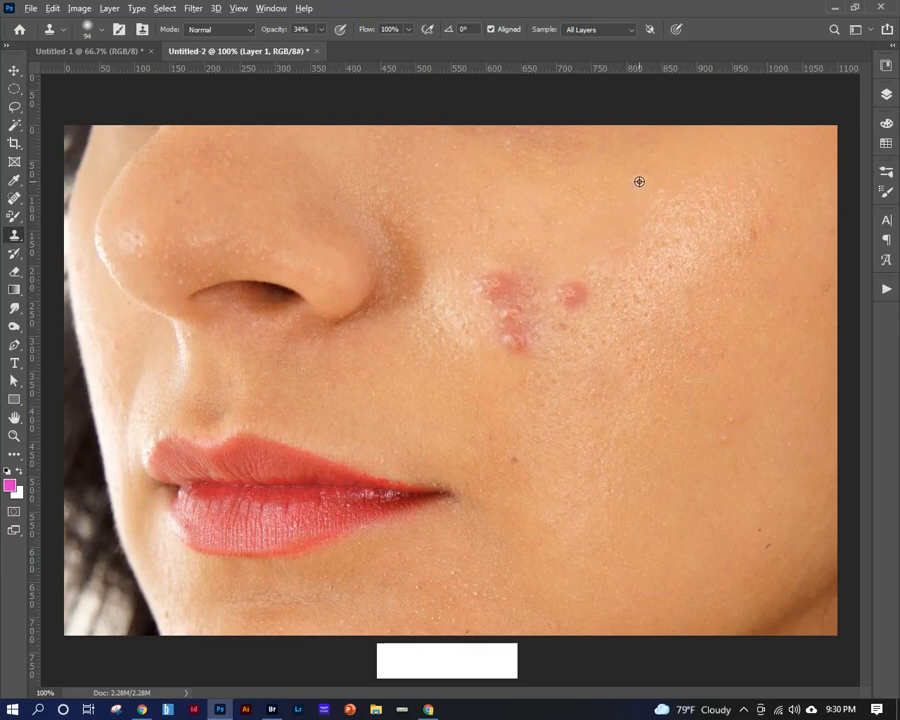
# Clone nearby skin over the single blemish between the cluster and the shiny upper cheek.
pyautogui.click(568, 295)
pyautogui.keyDown('alt'); pyautogui.click(632, 247); pyautogui.keyUp('alt')
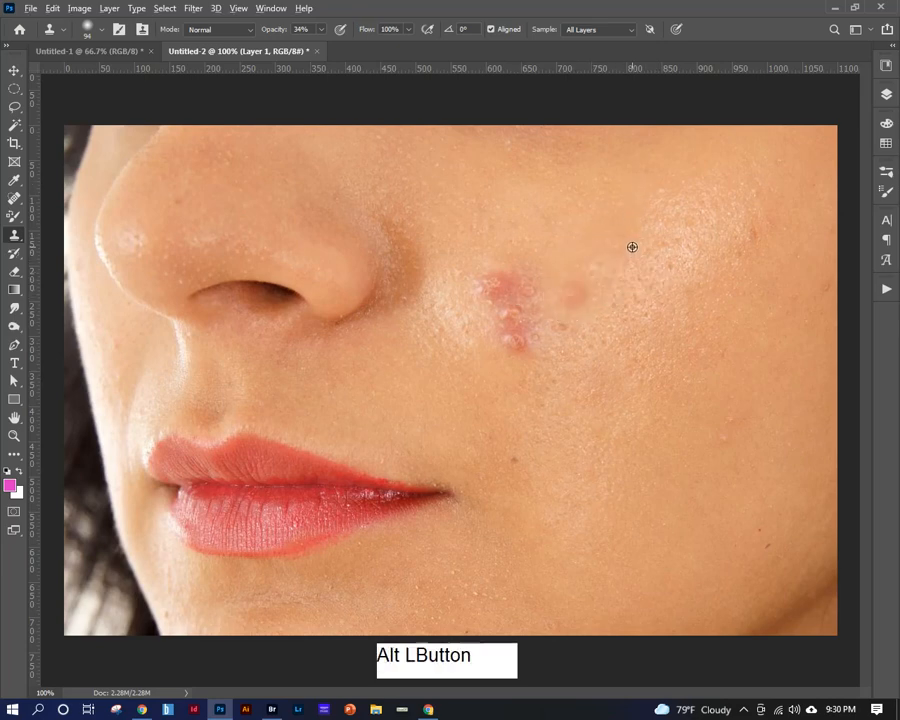
pyautogui.click(569, 294)
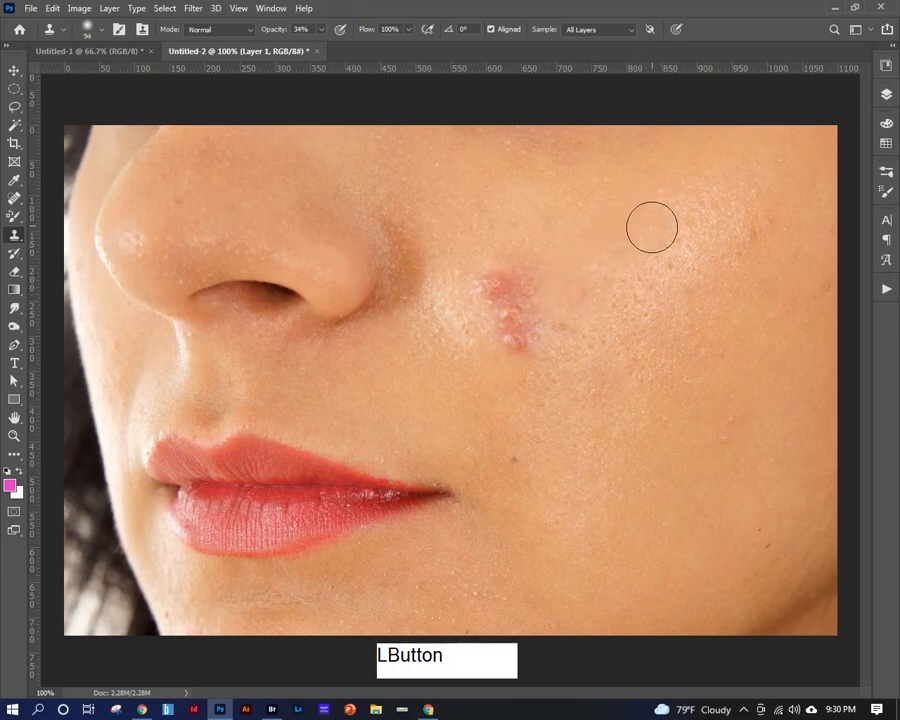
pyautogui.keyDown('alt'); pyautogui.click(630, 256); pyautogui.keyUp('alt')
pyautogui.click(576, 297)
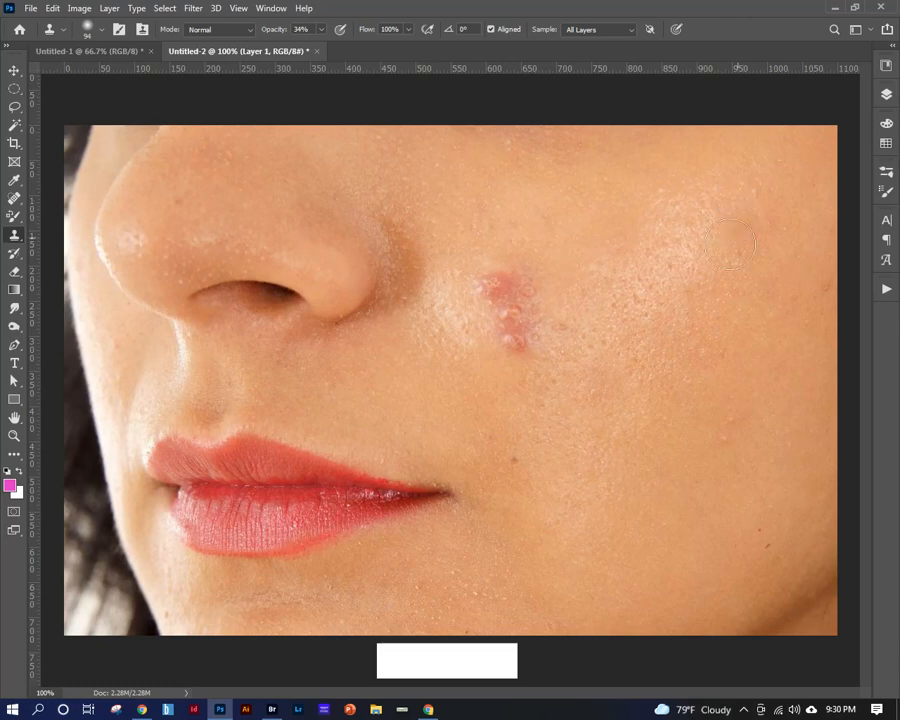
# Try to cover the blemish cluster beside the nose with several short clone dabs at 34% opacity, and undo them.
pyautogui.press('alt')
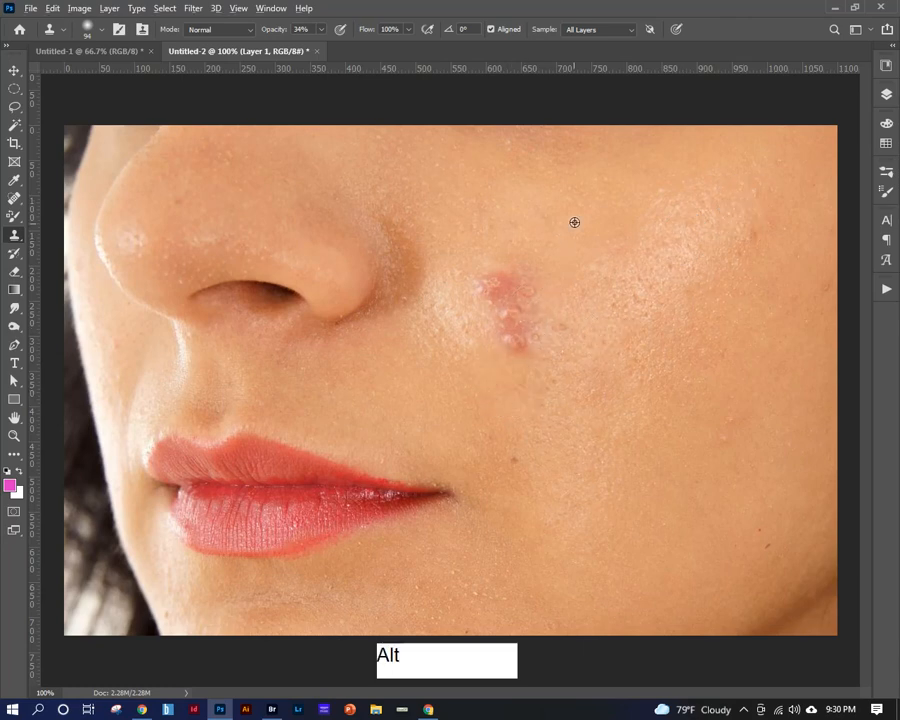
pyautogui.click(531, 283)
pyautogui.click(514, 277)
pyautogui.click(496, 285)
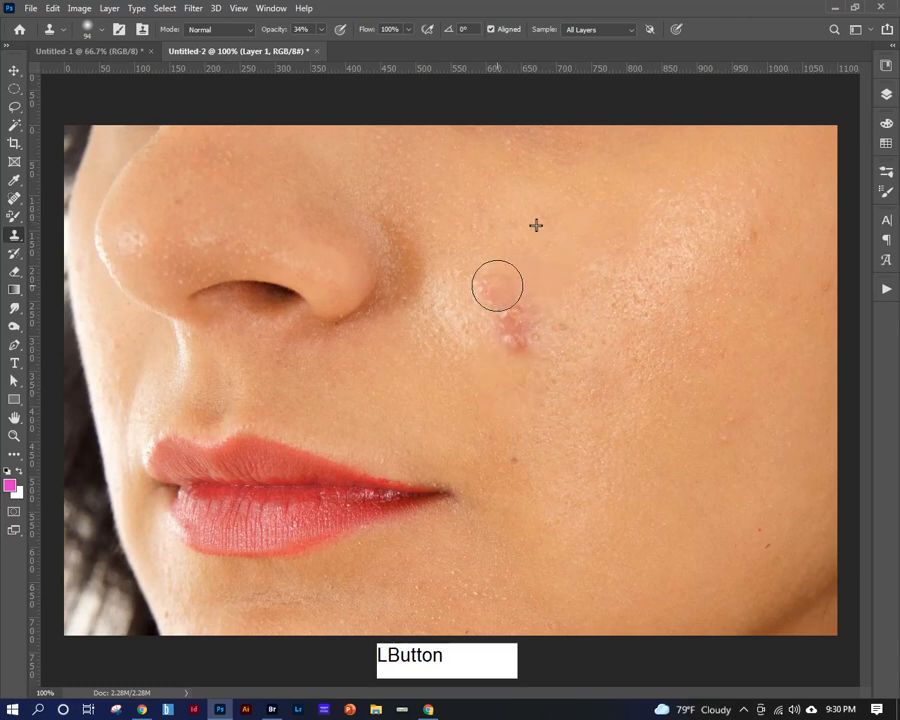
pyautogui.click(508, 300)
pyautogui.click(512, 320)
pyautogui.click(512, 336)
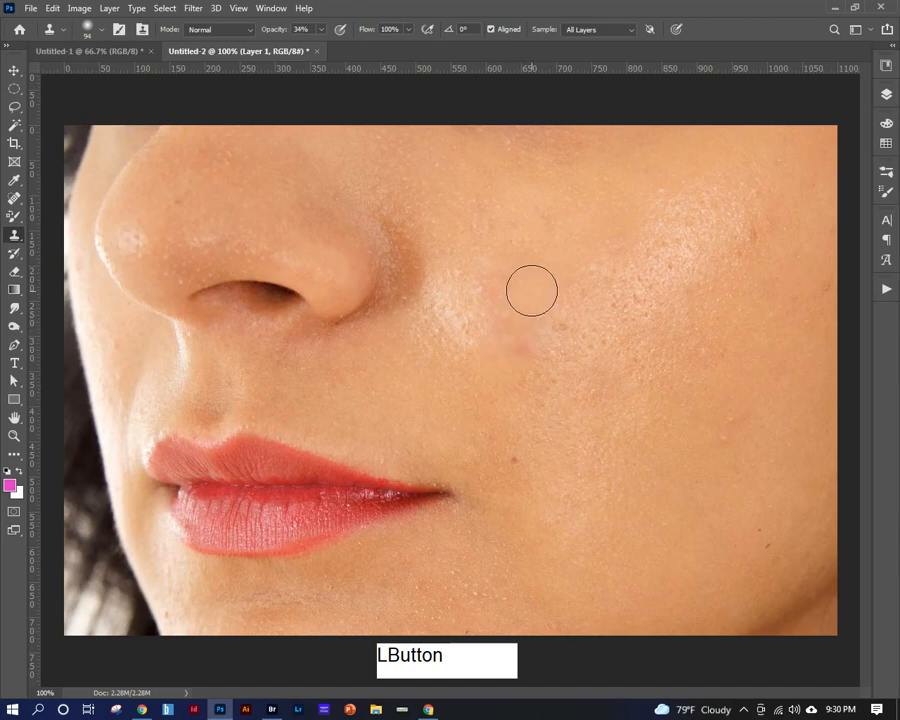
pyautogui.keyDown('alt'); pyautogui.click(564, 226); pyautogui.keyUp('alt')
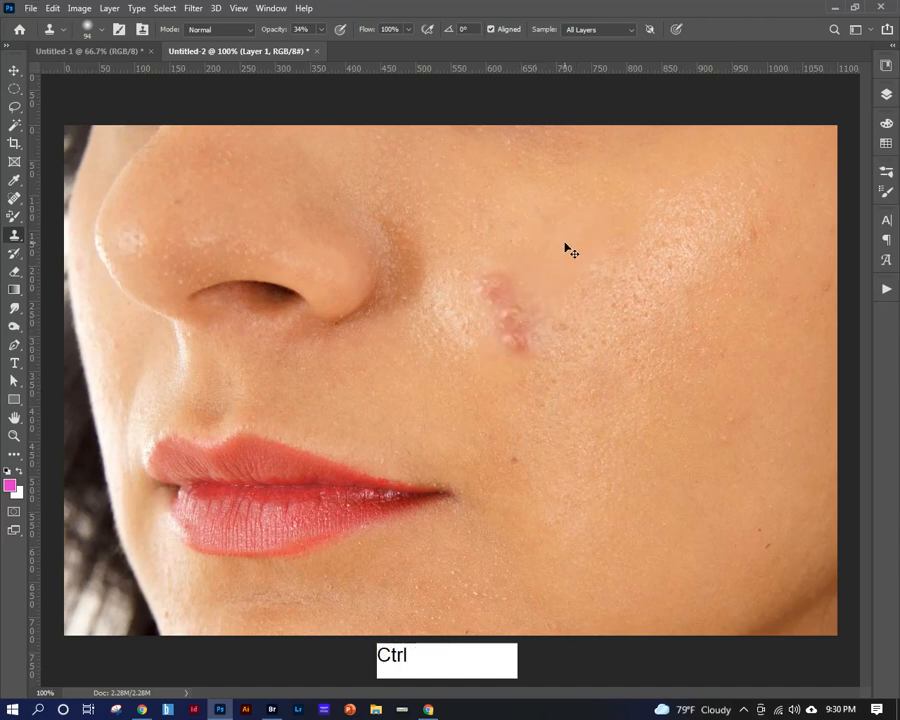
pyautogui.hotkey('ctrl', 'z')
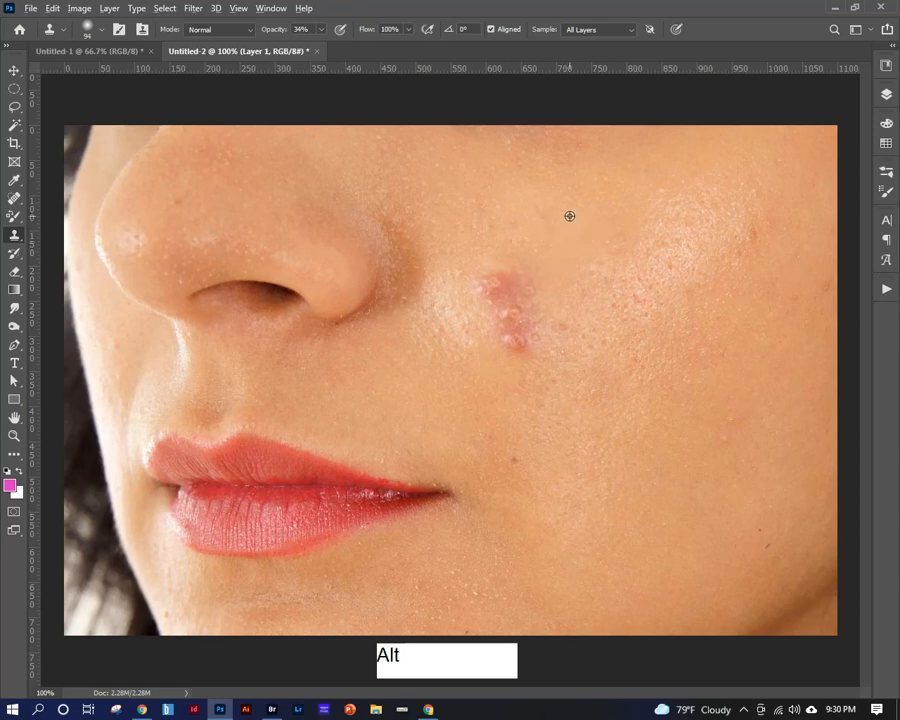
# Try to cover the blemish cluster with longer clone strokes sampled from the skin just above it, and undo them.
pyautogui.keyDown('alt'); pyautogui.click(554, 245); pyautogui.keyUp('alt')
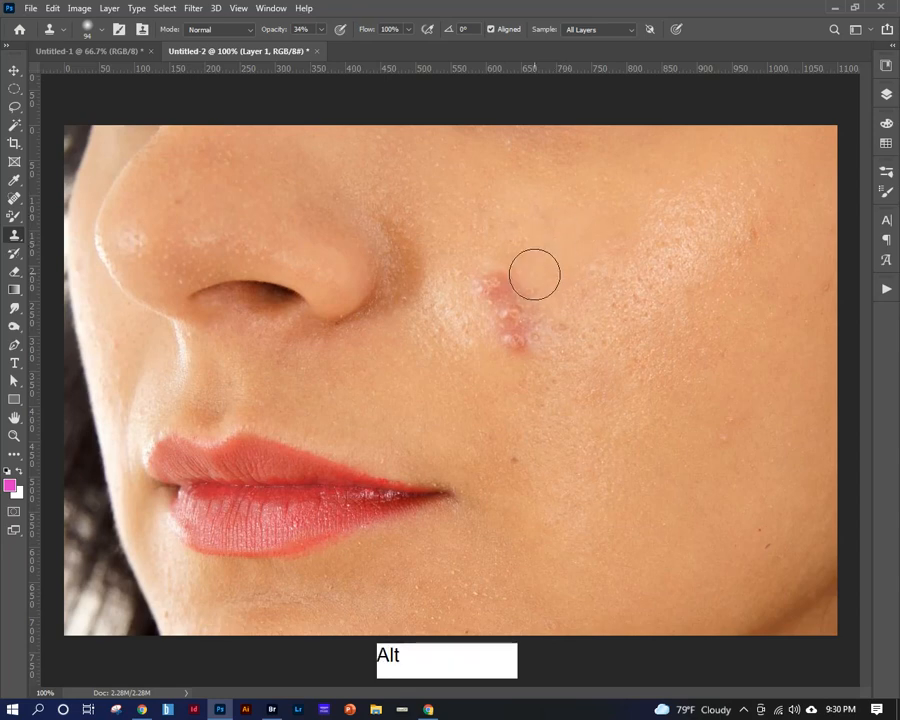
pyautogui.moveTo(534, 275); pyautogui.dragTo(523, 315)
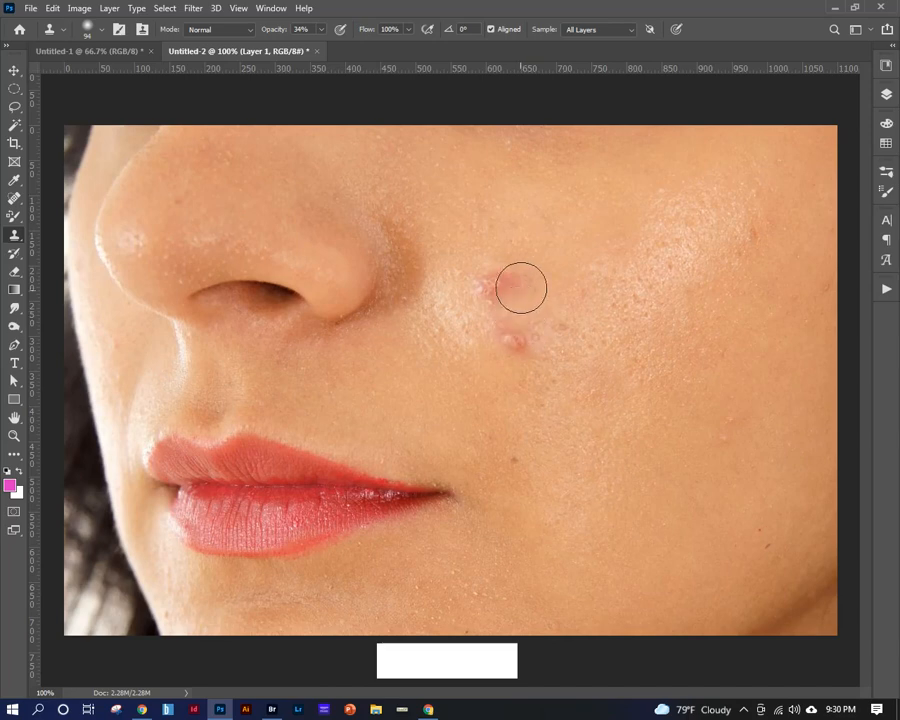
pyautogui.hotkey('ctrl', 'z')
pyautogui.moveTo(501, 237)
pyautogui.mouseDown()
pyautogui.moveTo(500, 299)
pyautogui.moveTo(534, 287)
pyautogui.moveTo(512, 269)
pyautogui.moveTo(532, 281)
pyautogui.moveTo(510, 303)
pyautogui.mouseUp()
pyautogui.hotkey('ctrl', 'z')
pyautogui.hotkey('ctrl', 'z')
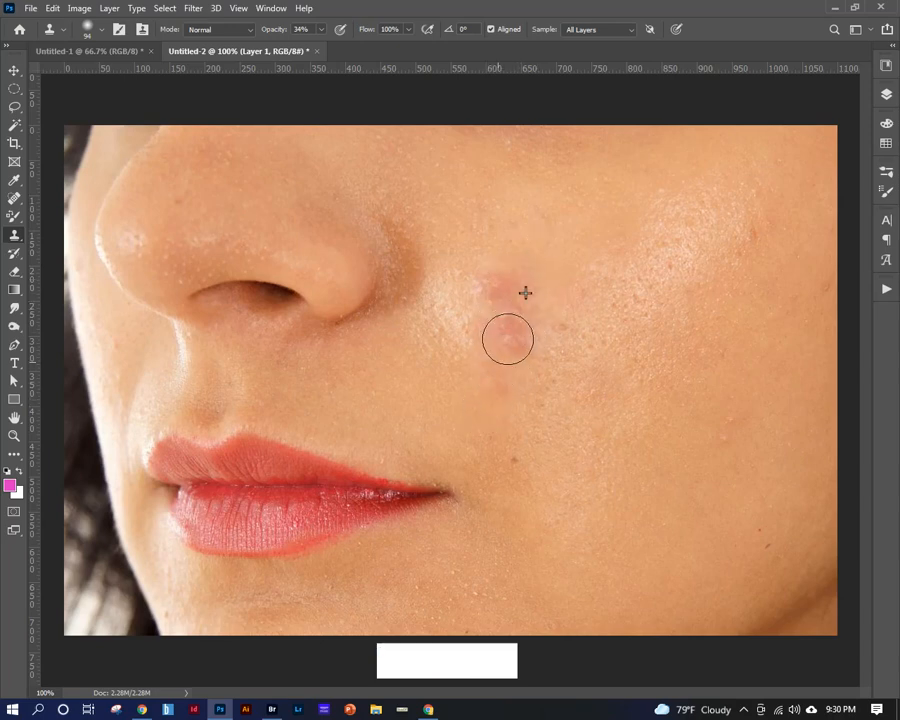
pyautogui.hotkey('ctrl', 'z')
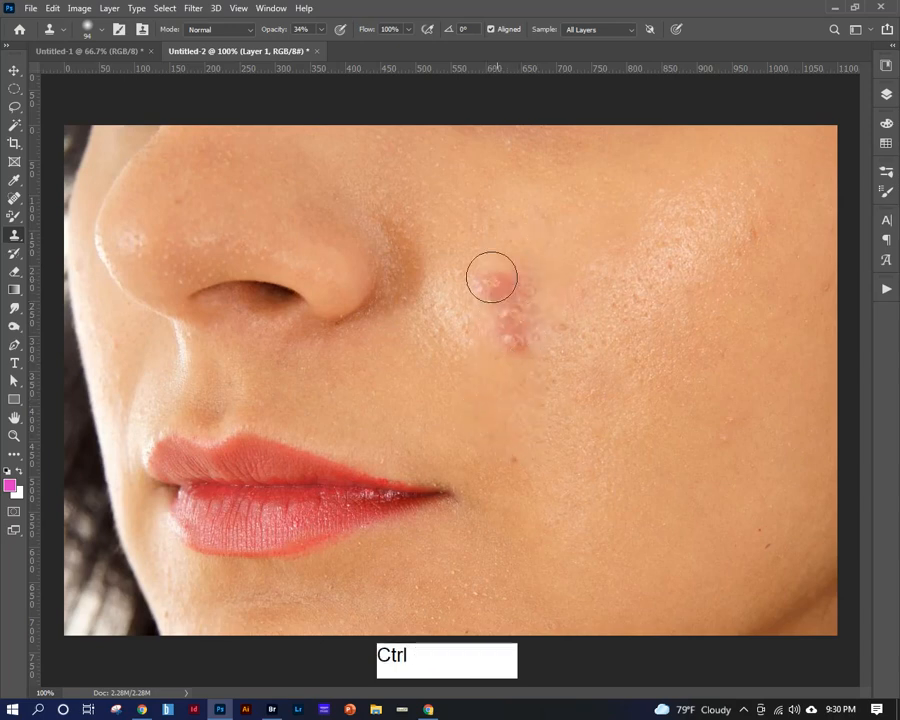
# Set the Clone Stamp's opacity to 100%, try one long clone stroke down across the blemish cluster, and undo that stroke.
pyautogui.click(321, 29)
pyautogui.press('alt')
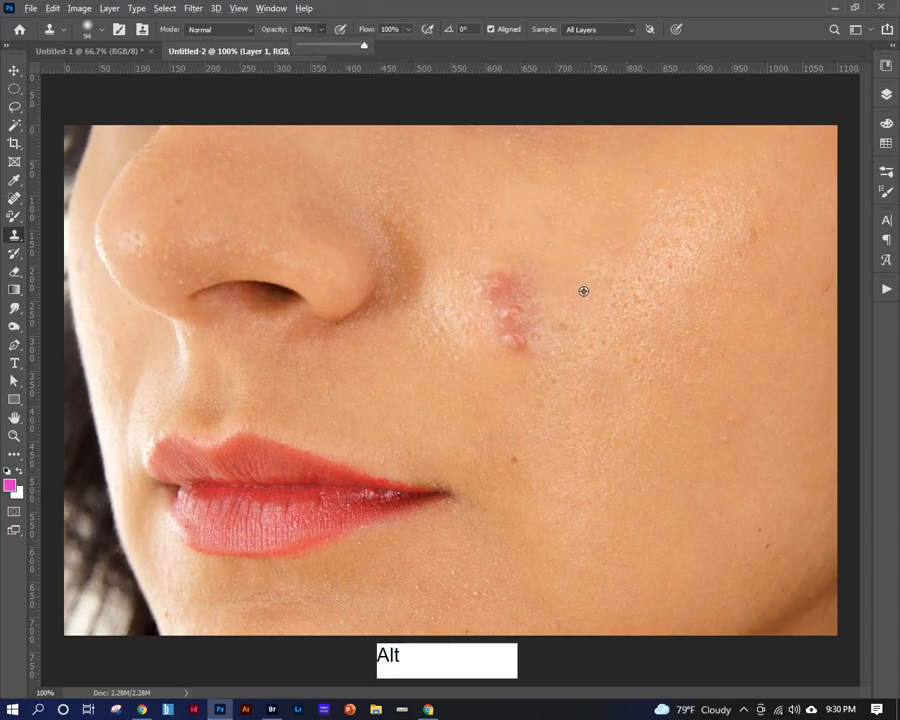
pyautogui.keyDown('alt'); pyautogui.click(555, 244); pyautogui.keyUp('alt')
pyautogui.moveTo(526, 277)
pyautogui.mouseDown()
pyautogui.moveTo(518, 358)
pyautogui.moveTo(488, 424)
pyautogui.moveTo(480, 353)
pyautogui.moveTo(500, 313)
pyautogui.moveTo(494, 283)
pyautogui.moveTo(483, 292)
pyautogui.moveTo(504, 331)
pyautogui.moveTo(503, 377)
pyautogui.moveTo(481, 348)
pyautogui.moveTo(465, 296)
pyautogui.moveTo(452, 322)
pyautogui.moveTo(478, 358)
pyautogui.mouseUp()
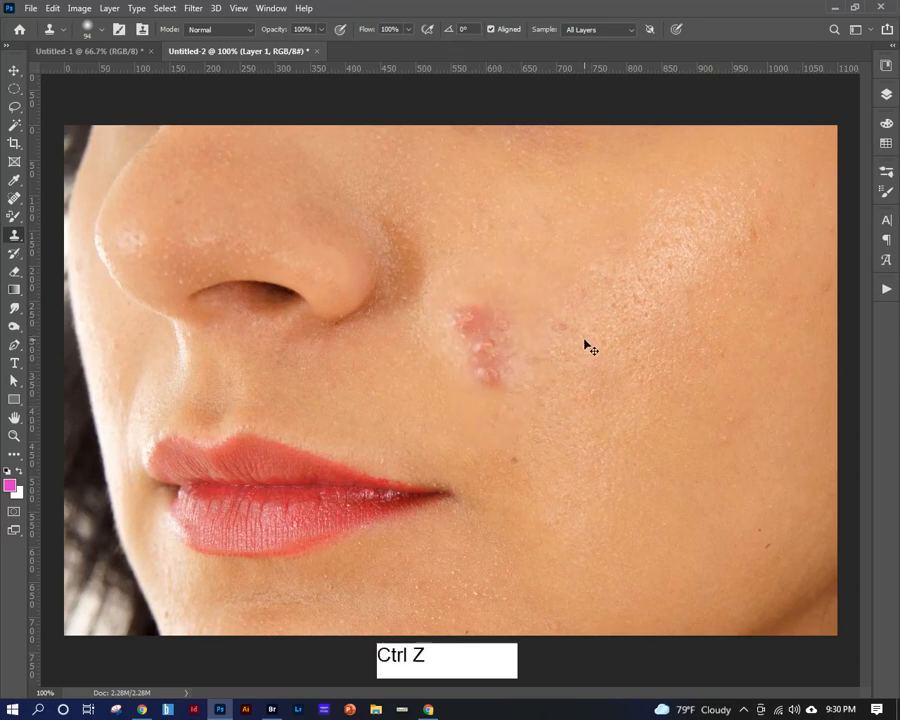
pyautogui.hotkey('ctrl', 'z')
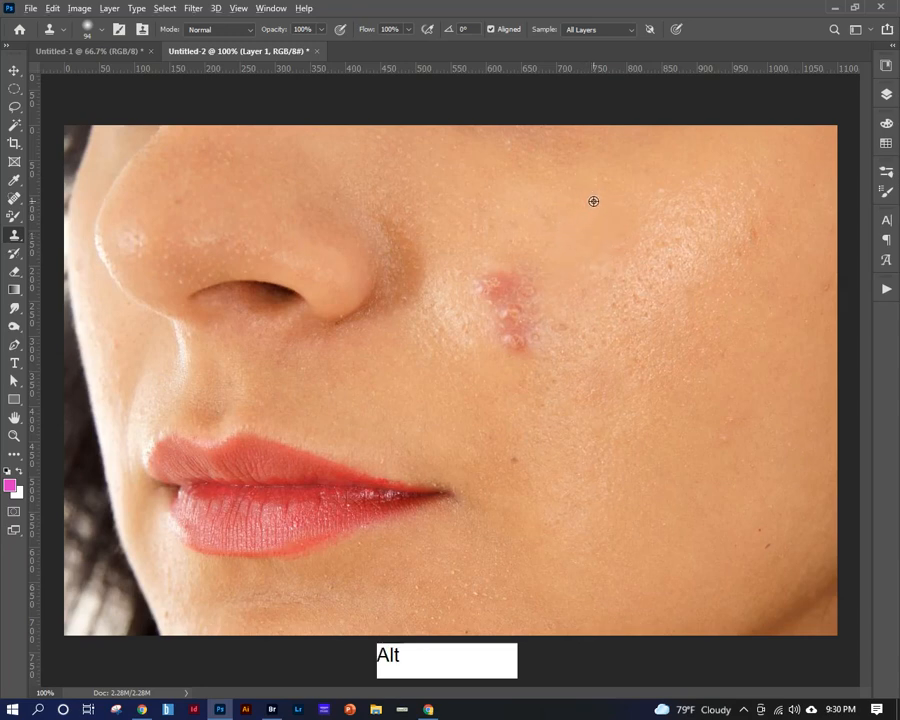
# Clone clear skin over the whole blemish cluster beside the nose in short strokes, resampling from the skin above.
pyautogui.click(525, 285)
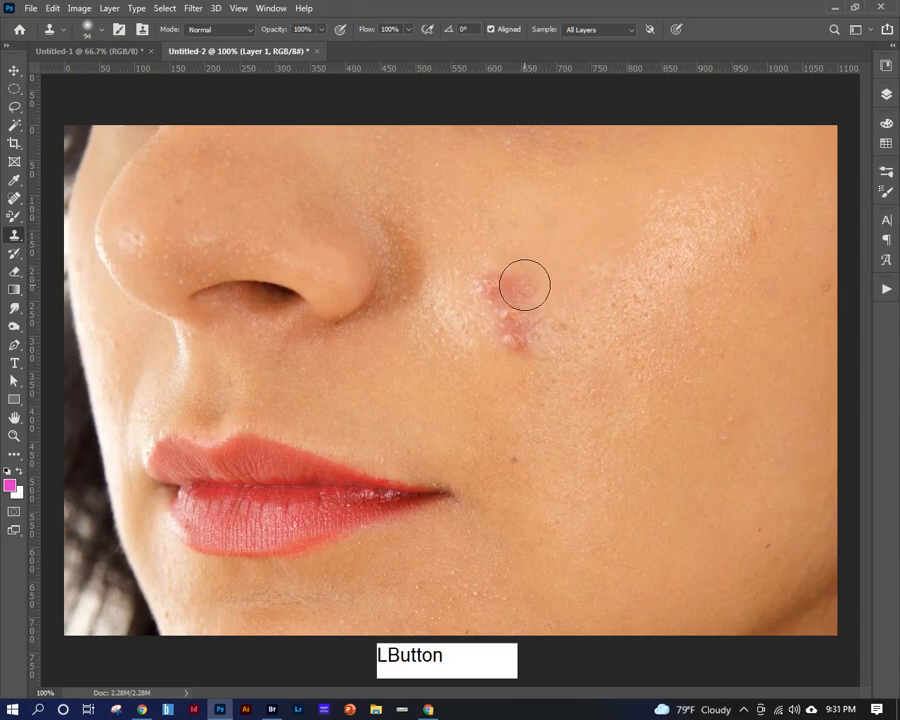
pyautogui.moveTo(525, 285); pyautogui.dragTo(512, 295)
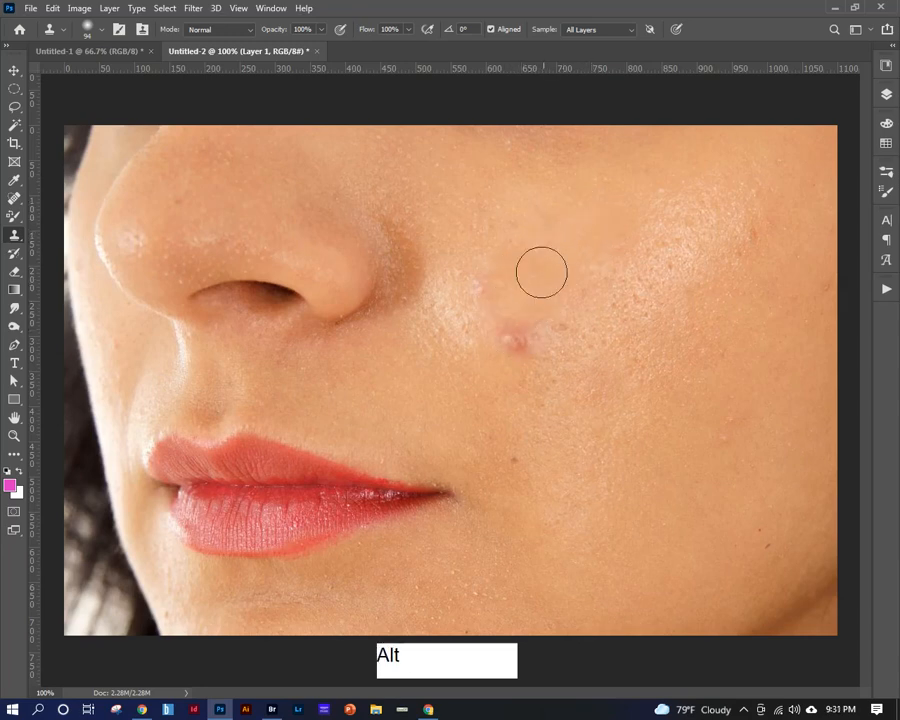
pyautogui.click(512, 334)
pyautogui.keyDown('alt'); pyautogui.click(495, 217); pyautogui.keyUp('alt')
pyautogui.click(502, 289)
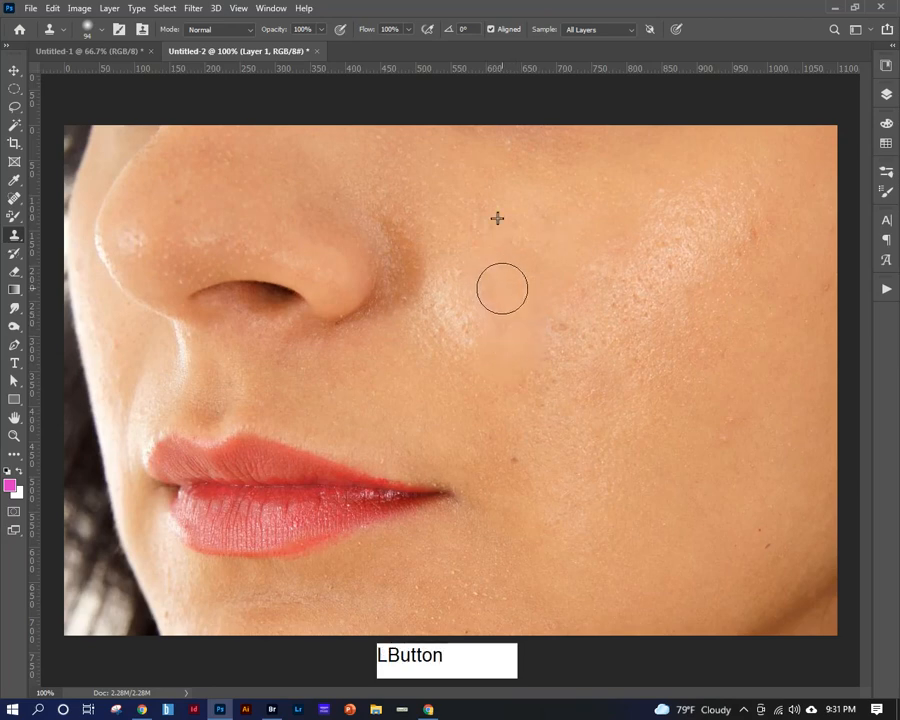
pyautogui.moveTo(502, 289)
pyautogui.mouseDown()
pyautogui.moveTo(494, 305)
pyautogui.moveTo(542, 235)
pyautogui.moveTo(592, 222)
pyautogui.mouseUp()
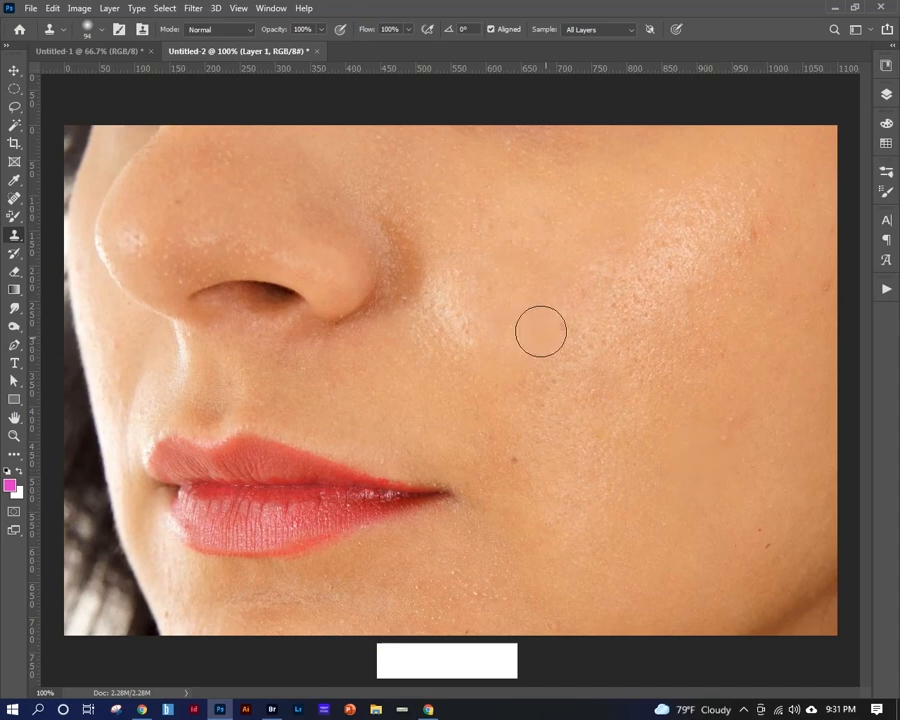
# Clone clean skin over the faint spot and small dark mark on the lower cheek, and try the same on the mole near the mouth.
pyautogui.press('ctrl')
pyautogui.hotkey('ctrl', '-')
pyautogui.hotkey('ctrl', '-')
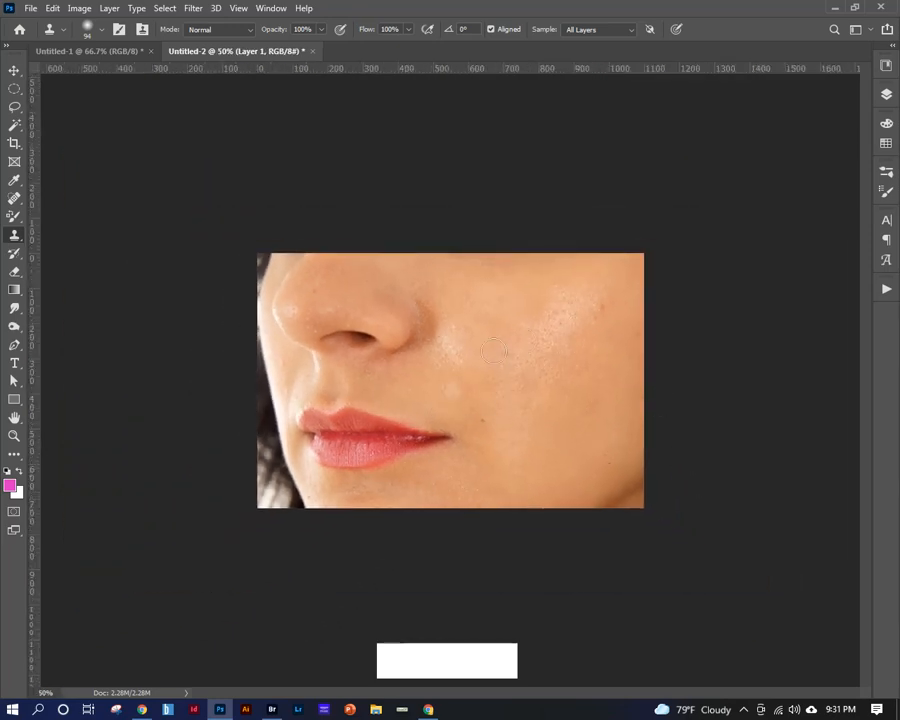
pyautogui.press('alt')
pyautogui.keyDown('alt'); pyautogui.click(591, 409); pyautogui.keyUp('alt')
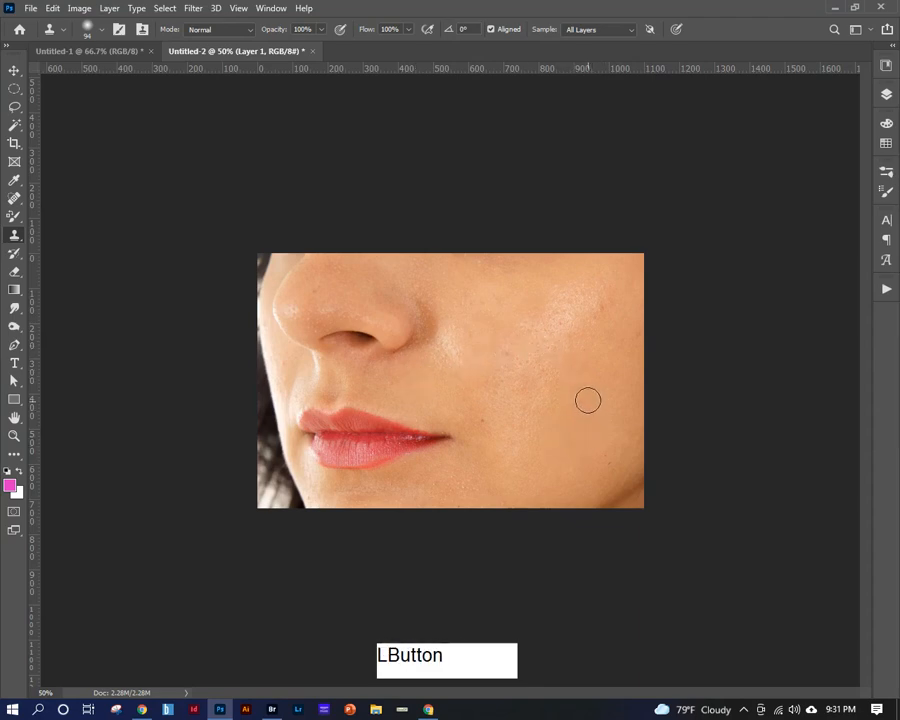
pyautogui.click(578, 404)
pyautogui.keyDown('alt'); pyautogui.click(595, 441); pyautogui.keyUp('alt')
pyautogui.click(610, 458)
pyautogui.click(482, 419)
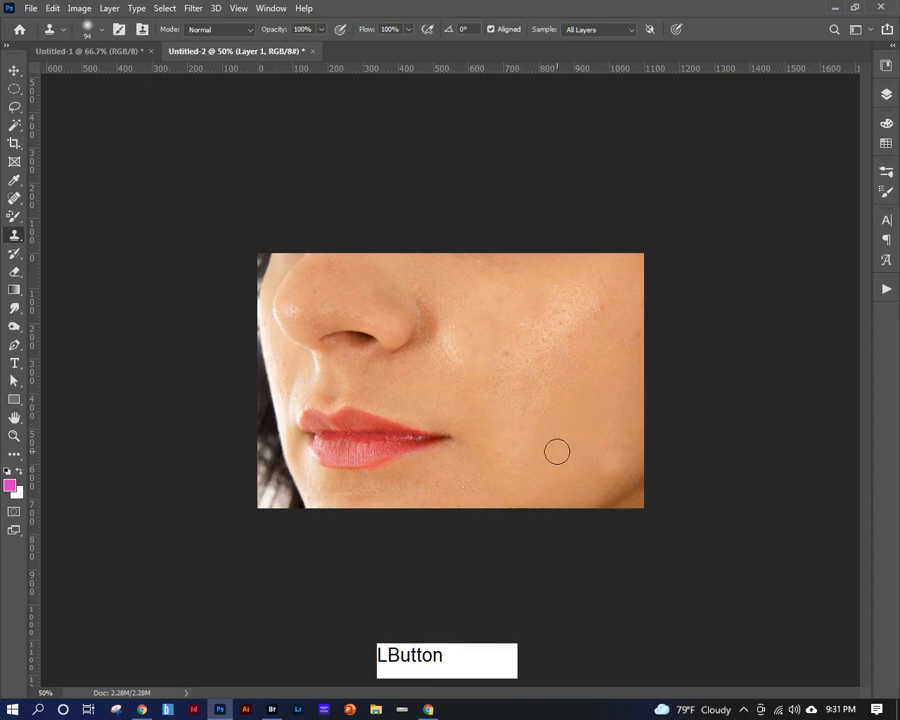
pyautogui.hotkey('ctrl', 'z')
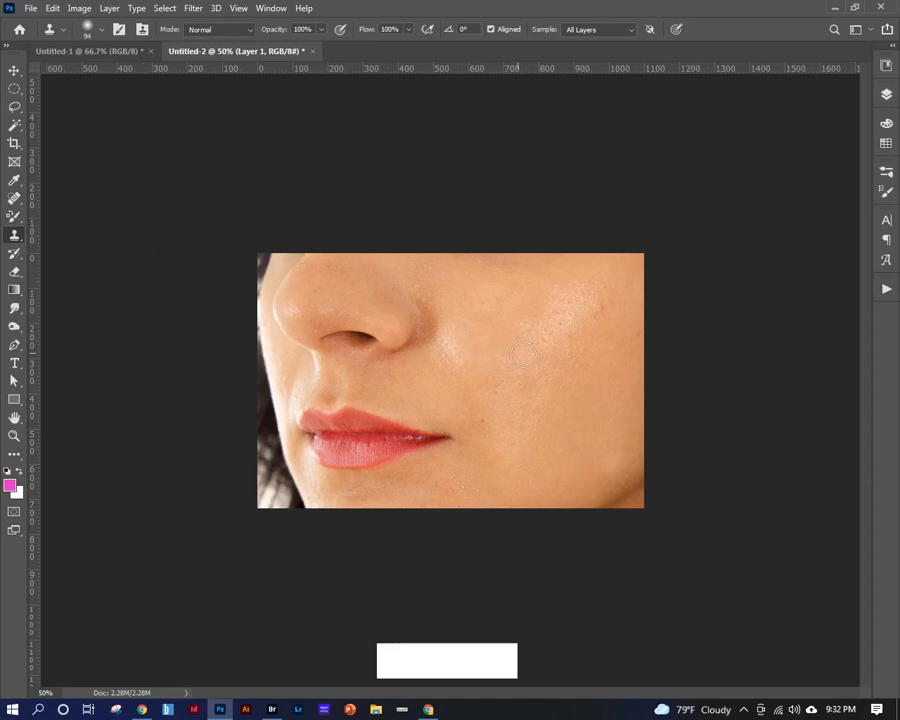
# Sample the middle of the lips as the Clone Stamp source.
pyautogui.keyDown('alt'); pyautogui.click(357, 440); pyautogui.keyUp('alt')
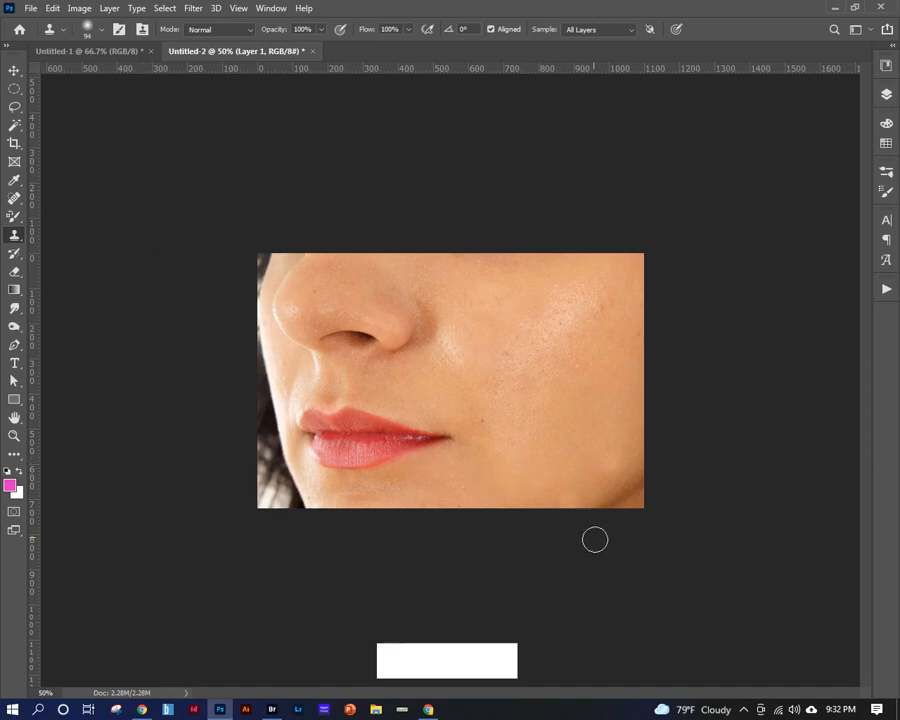